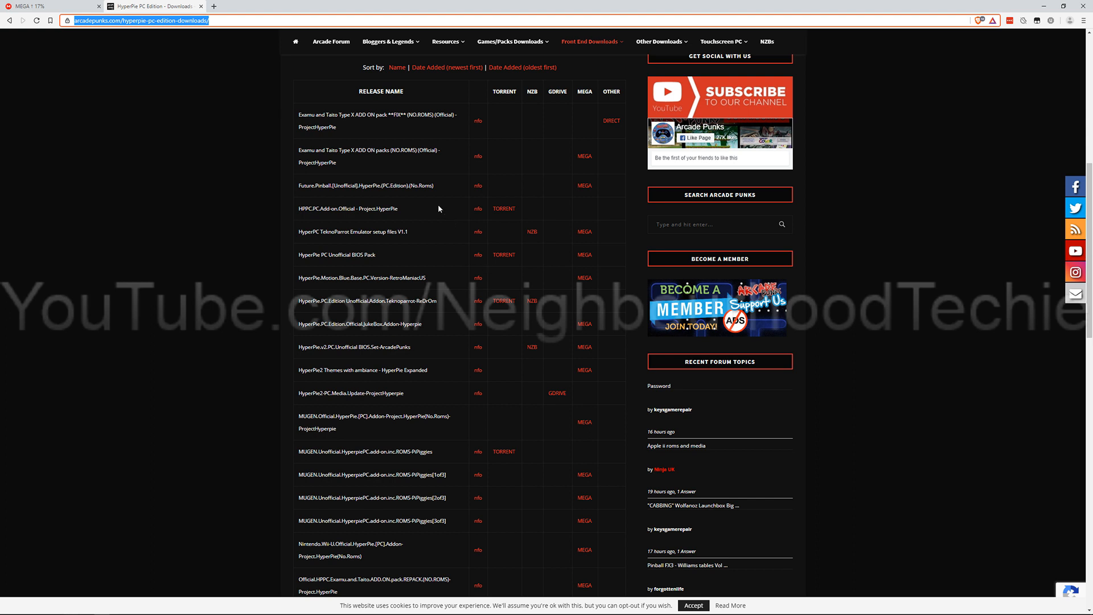
Step: Look through the HyperPie PC Edition download list and accept the website's cookie notice
{"action": "scroll", "coordinate": [449, 196], "scroll_direction": "down", "scroll_amount": 1}
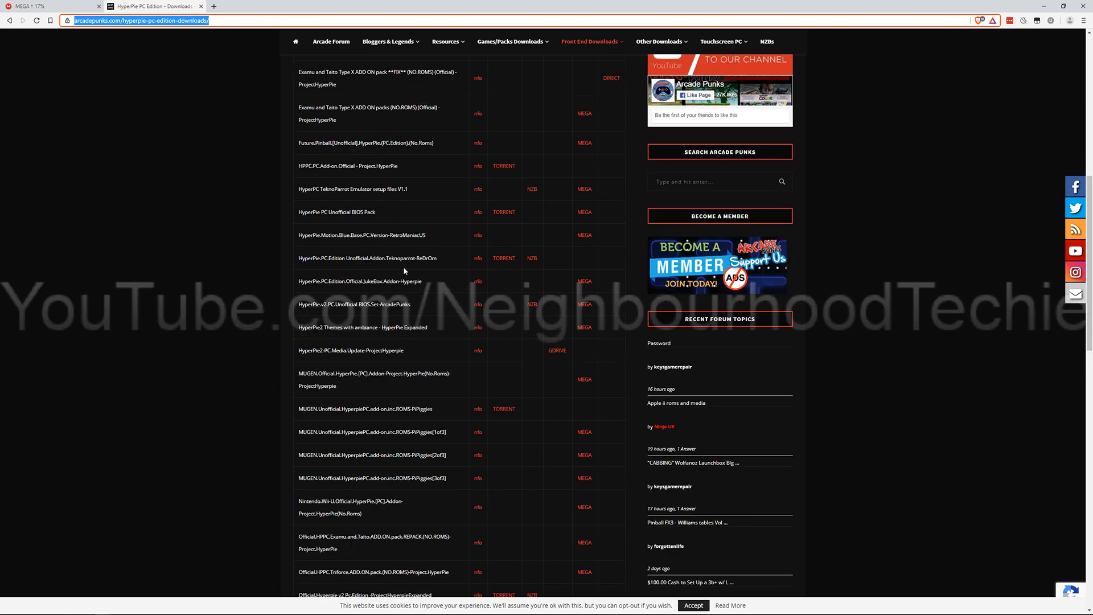
{"action": "left_click_drag", "start_coordinate": [321, 258], "coordinate": [406, 258]}
{"action": "left_click", "coordinate": [414, 294]}
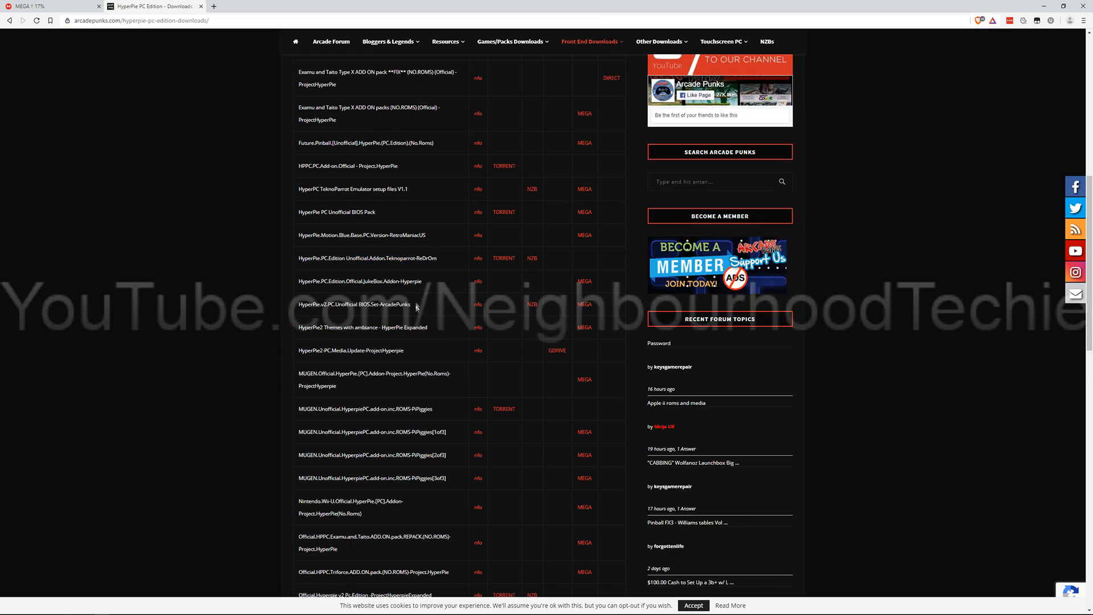
{"action": "scroll", "coordinate": [416, 308], "scroll_direction": "down", "scroll_amount": 2}
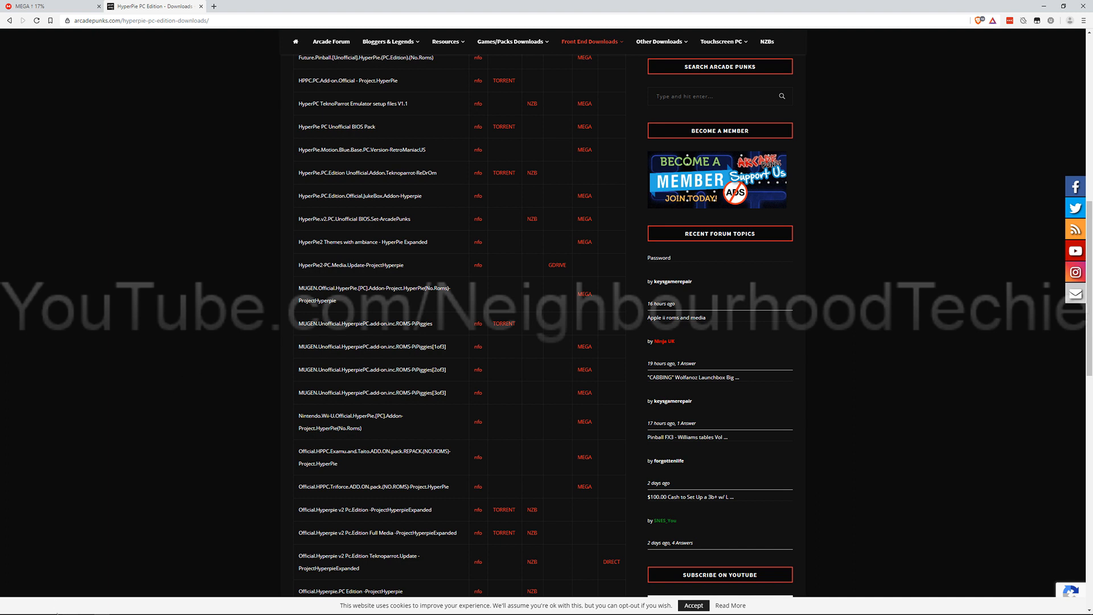
{"action": "left_click", "coordinate": [692, 605]}
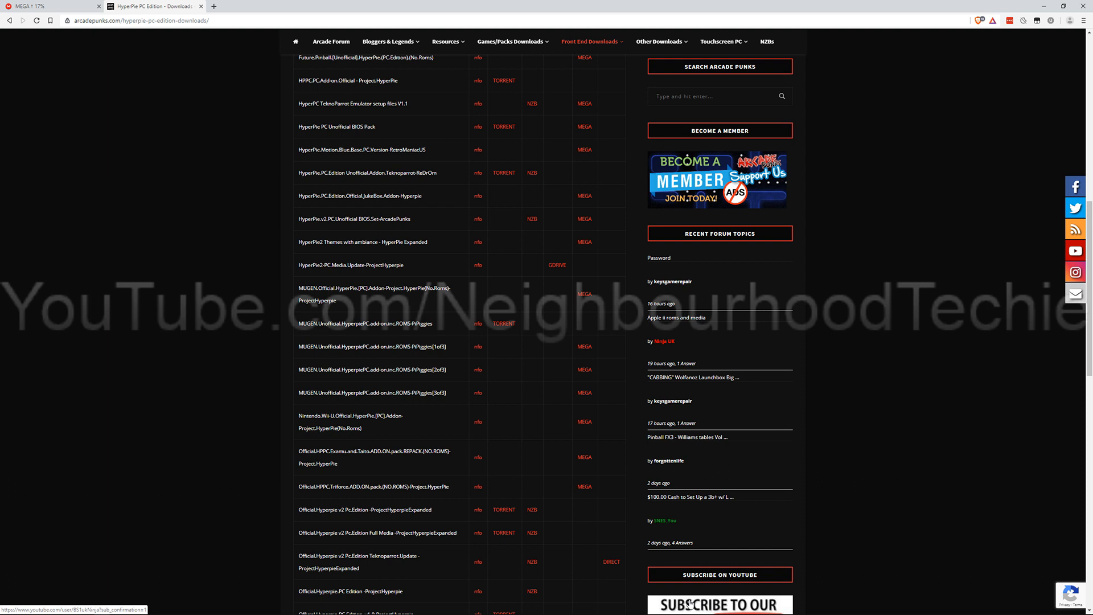
Step: Switch to Paint to view the diagram of PCs, router and ROM collection storage
{"action": "mouse_move", "coordinate": [86, 608]}
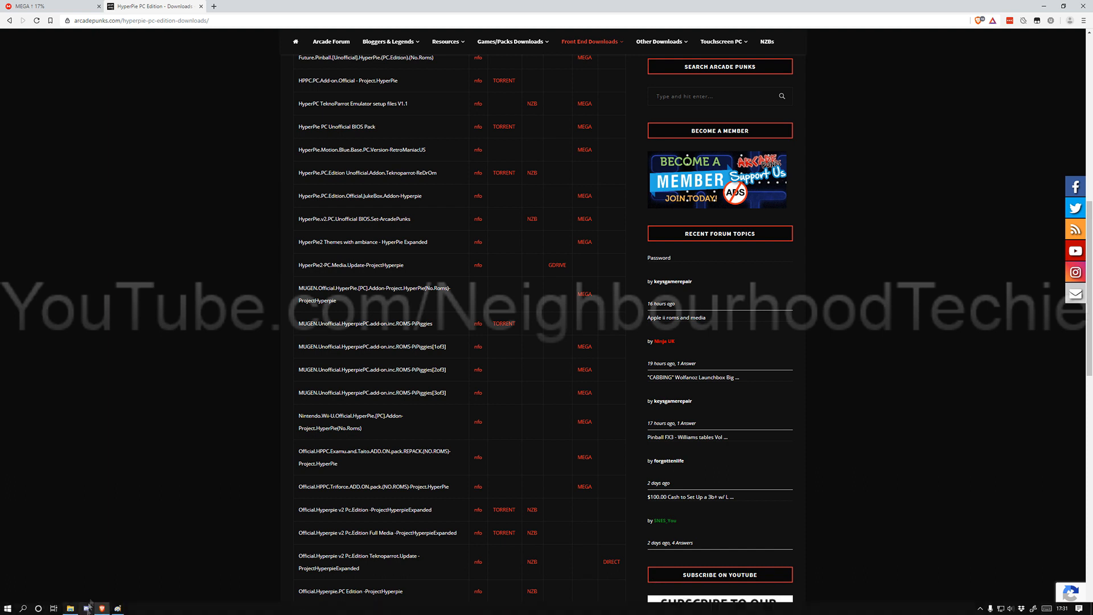
{"action": "left_click", "coordinate": [117, 609]}
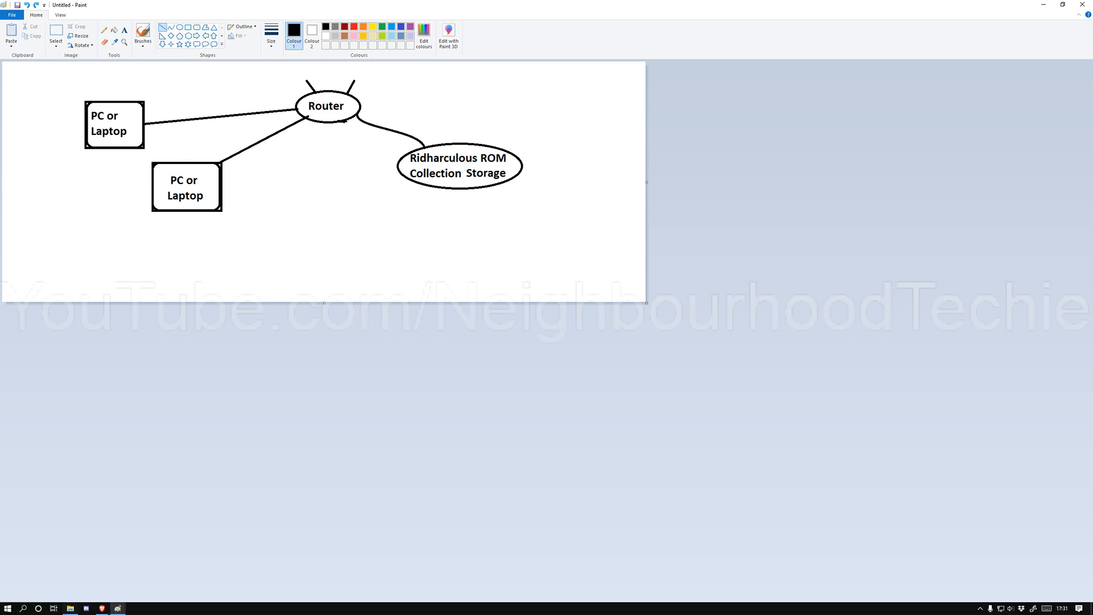
Step: Switch to File Explorer, check the path of the HyperPC network folder, and open This PC
{"action": "left_click", "coordinate": [70, 608]}
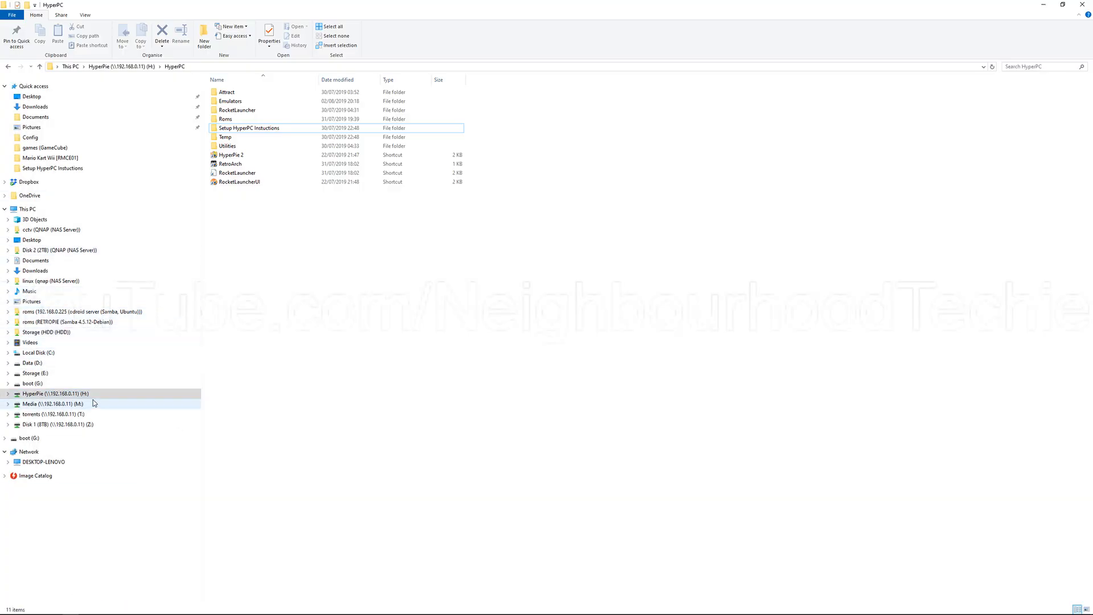
{"action": "left_click", "coordinate": [223, 66]}
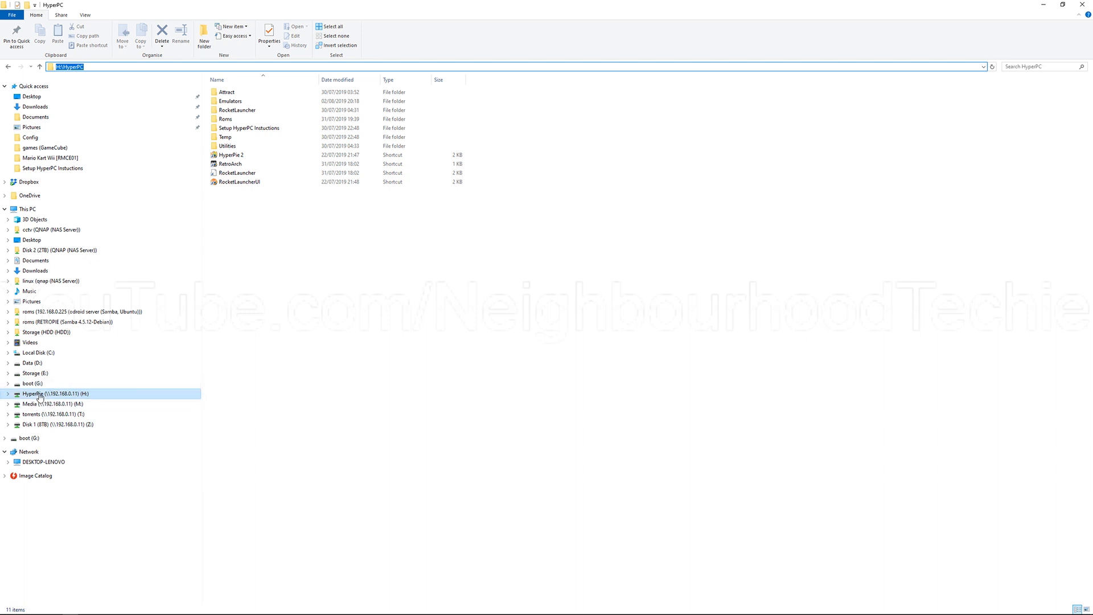
{"action": "left_click", "coordinate": [447, 193]}
{"action": "left_click", "coordinate": [93, 210]}
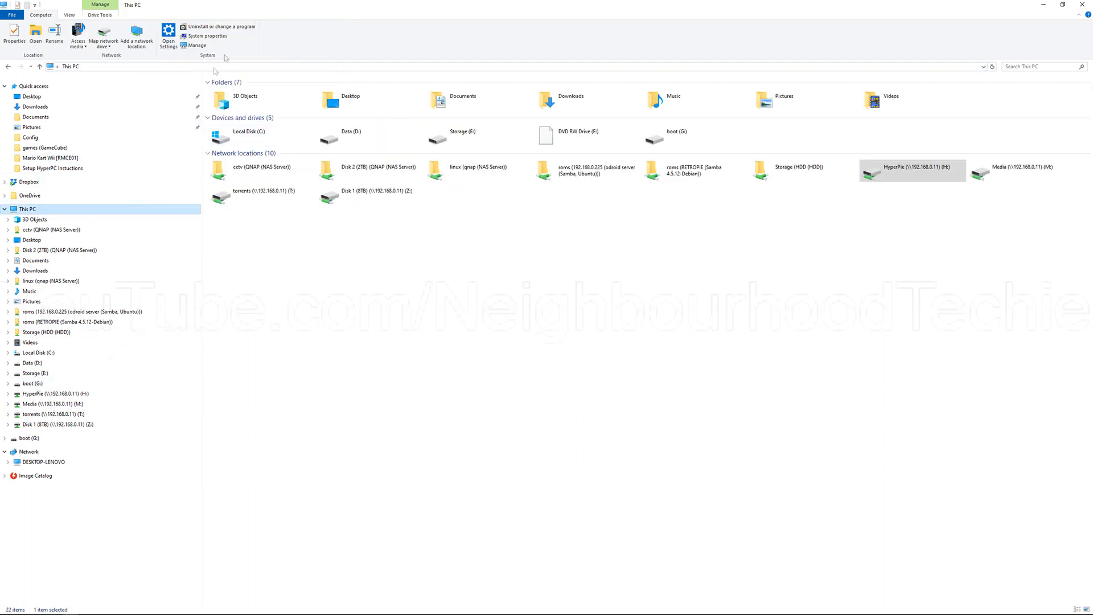
Step: Open the Map Network Drive wizard and review the available drive letters and the folder field
{"action": "left_click", "coordinate": [103, 45]}
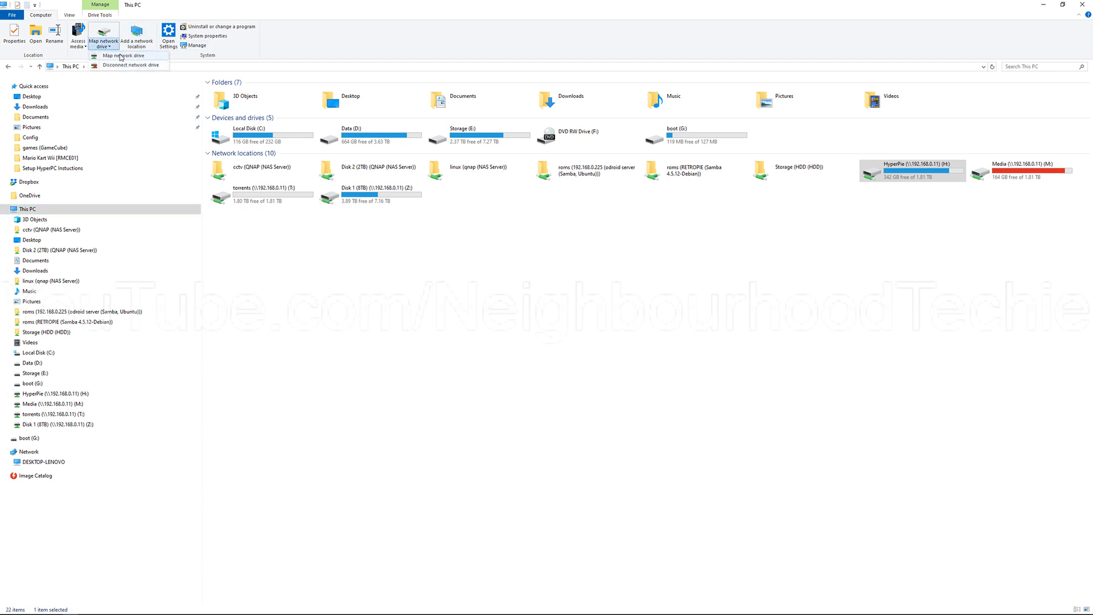
{"action": "left_click", "coordinate": [121, 56]}
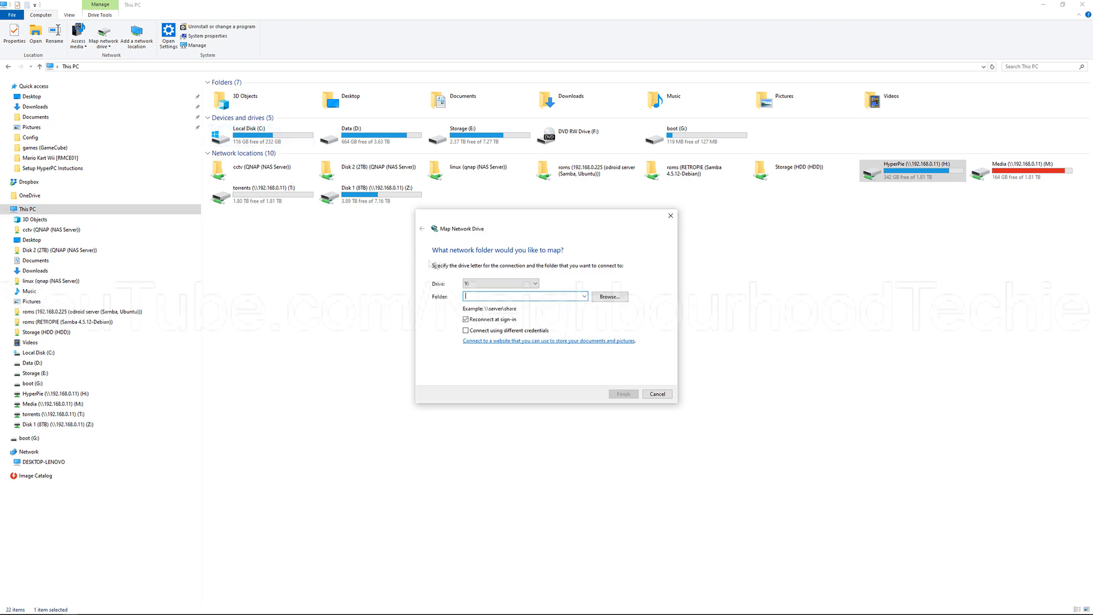
{"action": "left_click", "coordinate": [488, 284]}
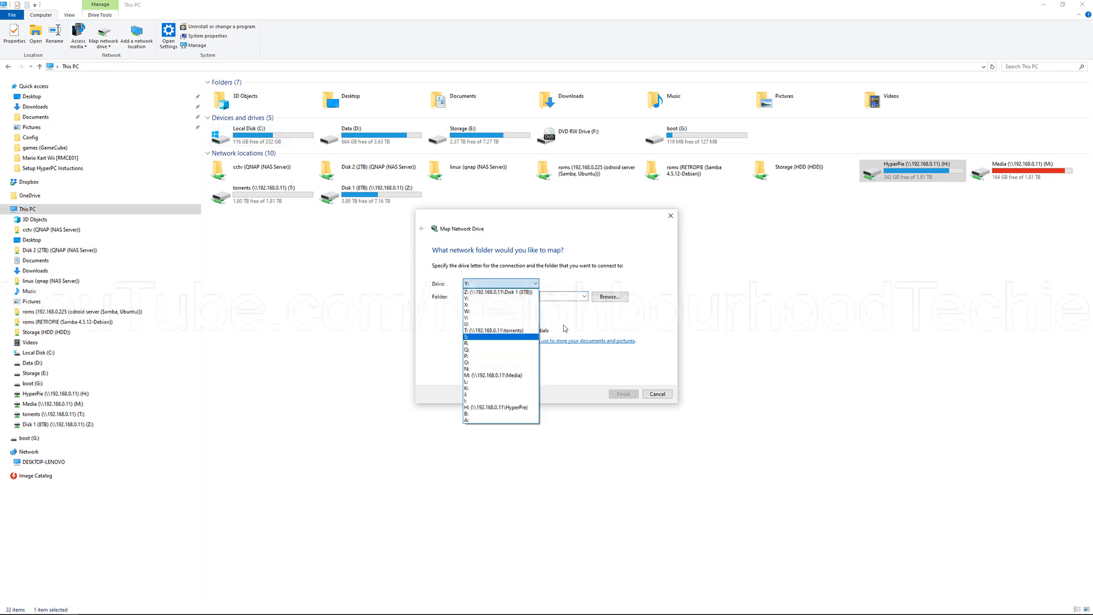
{"action": "left_click", "coordinate": [535, 285]}
{"action": "key", "text": "Tab"}
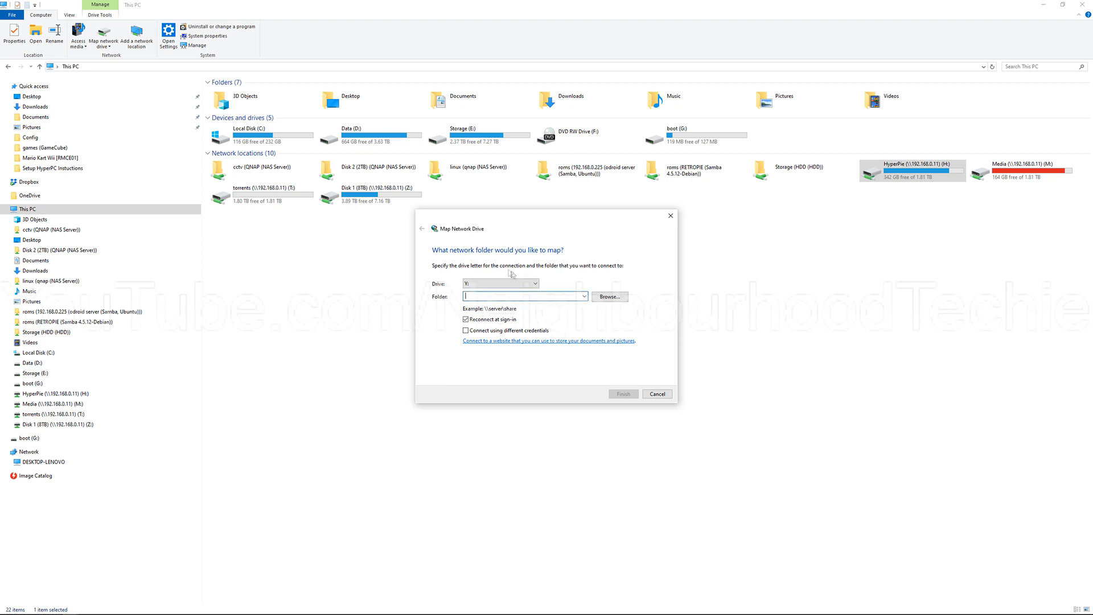
{"action": "left_click", "coordinate": [506, 283]}
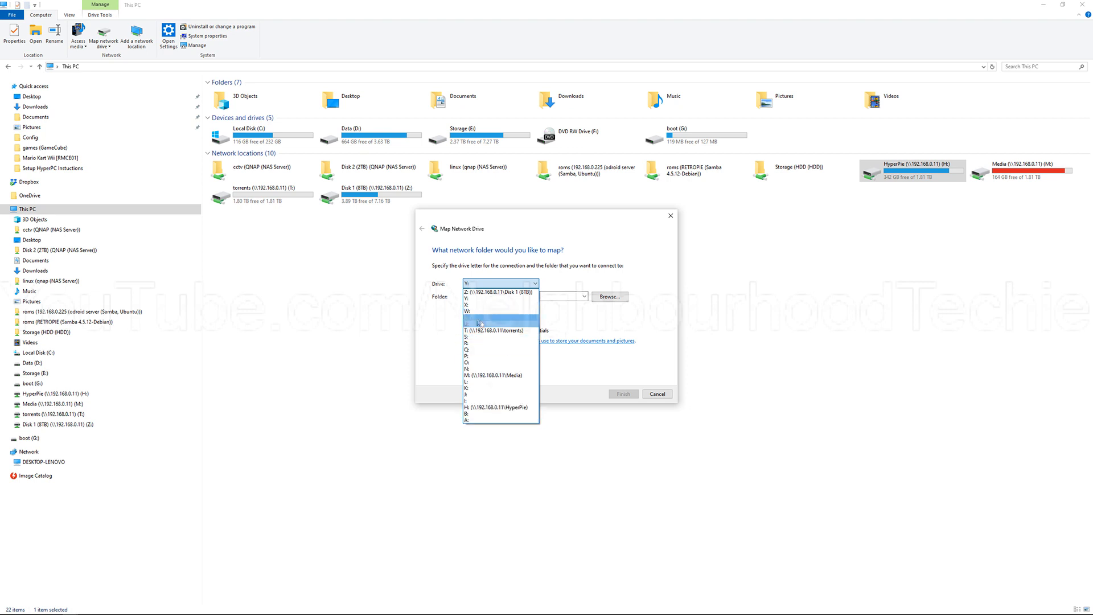
{"action": "left_click", "coordinate": [550, 279]}
{"action": "left_click", "coordinate": [541, 295]}
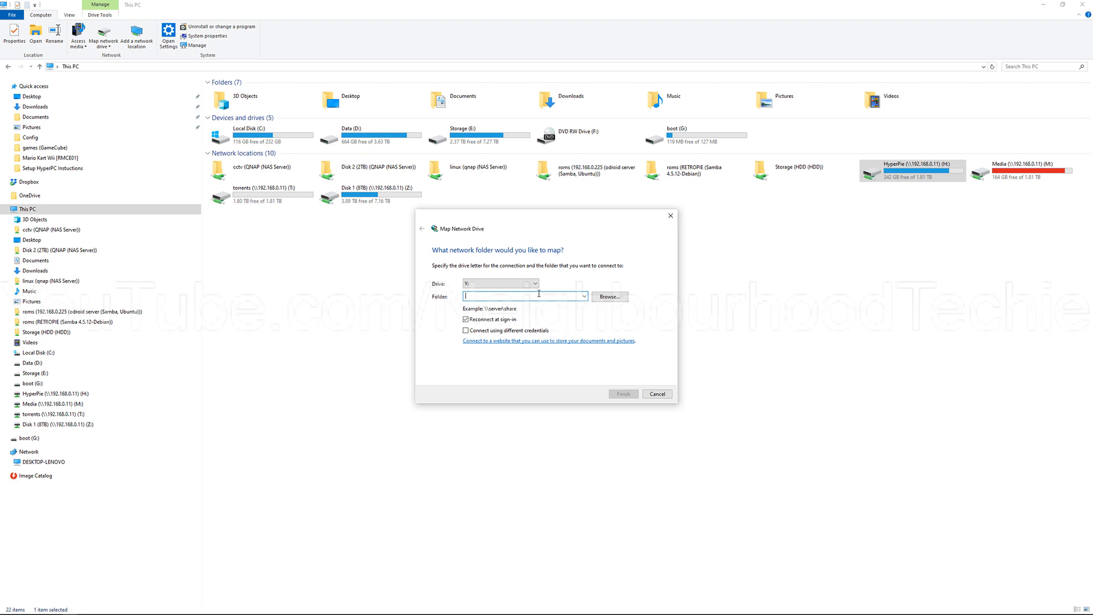
Step: Leave the Map Network Drive wizard and open the HyperPie (H:) network drive to check its address path
{"action": "left_click", "coordinate": [86, 394]}
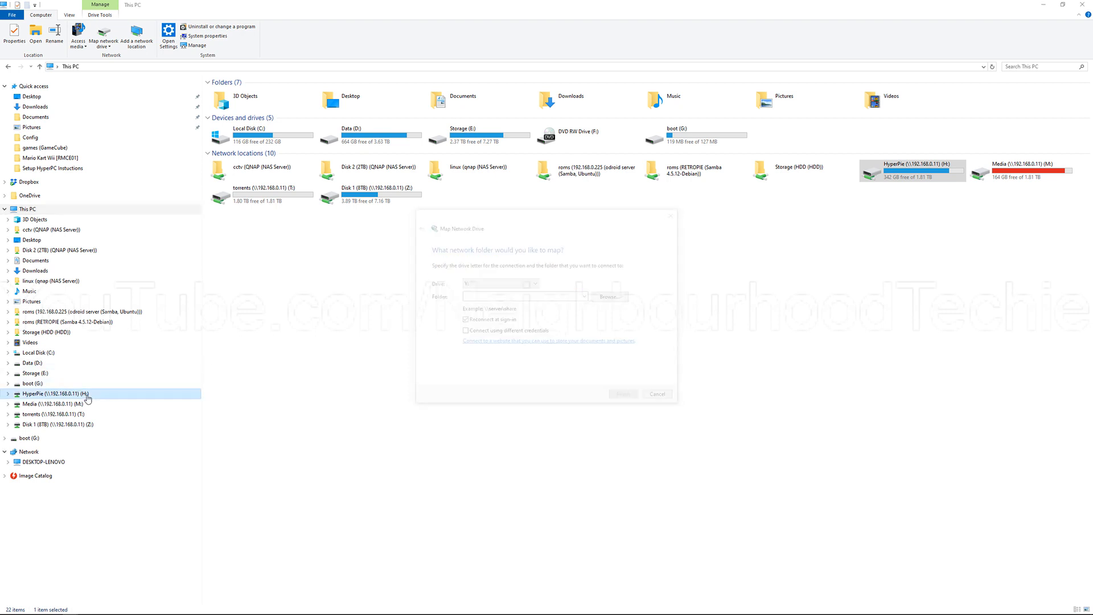
{"action": "left_click", "coordinate": [165, 67]}
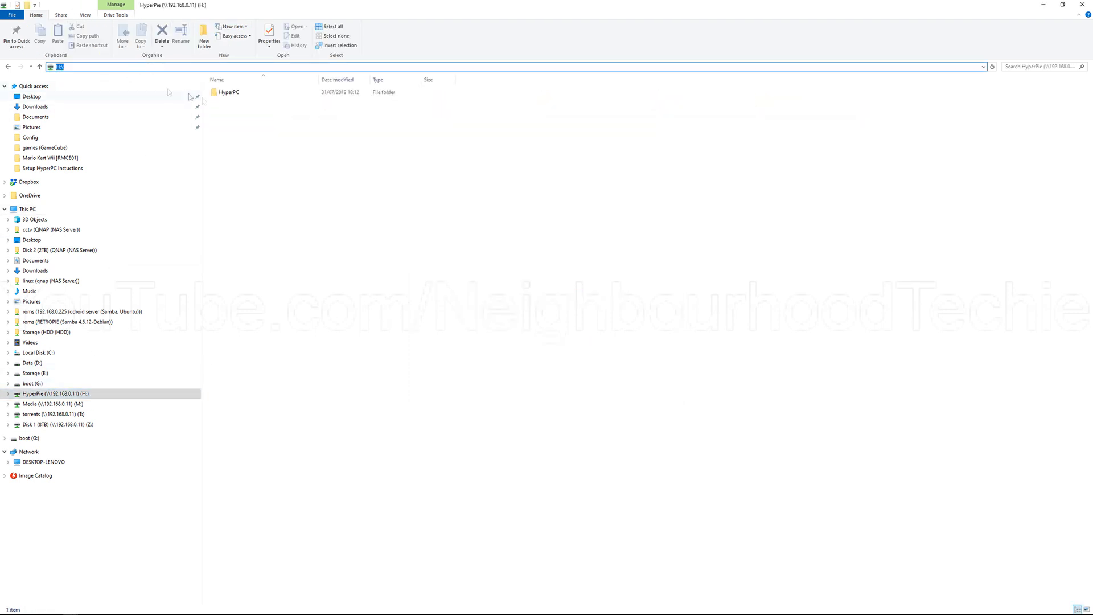
{"action": "left_click", "coordinate": [77, 67]}
Step: Open the Data (D:) drive and select its HyperPC folder
{"action": "left_click", "coordinate": [70, 366]}
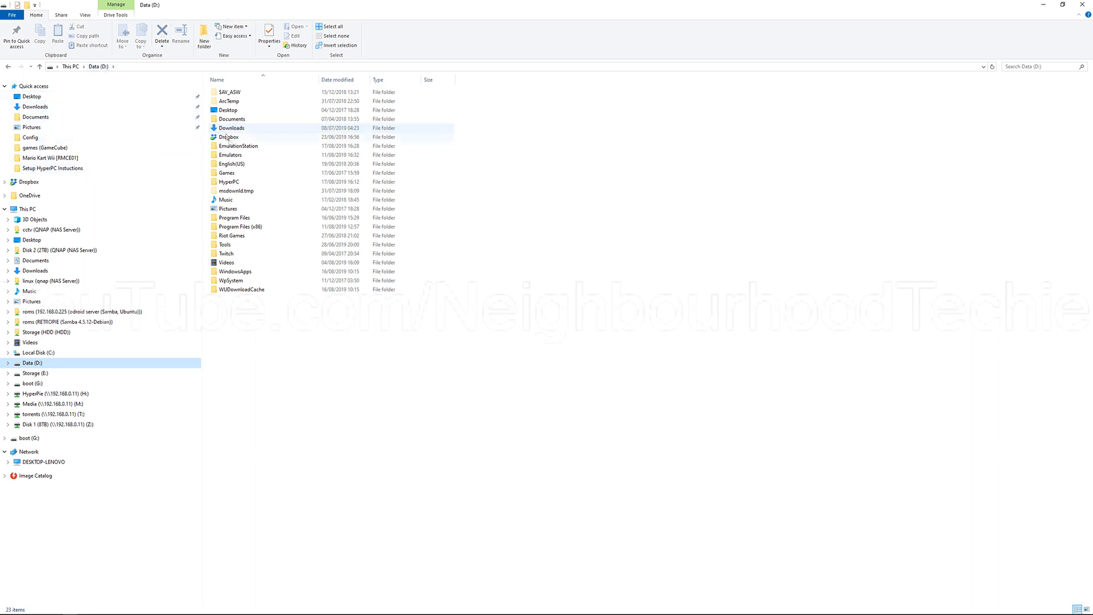
{"action": "right_click", "coordinate": [297, 322]}
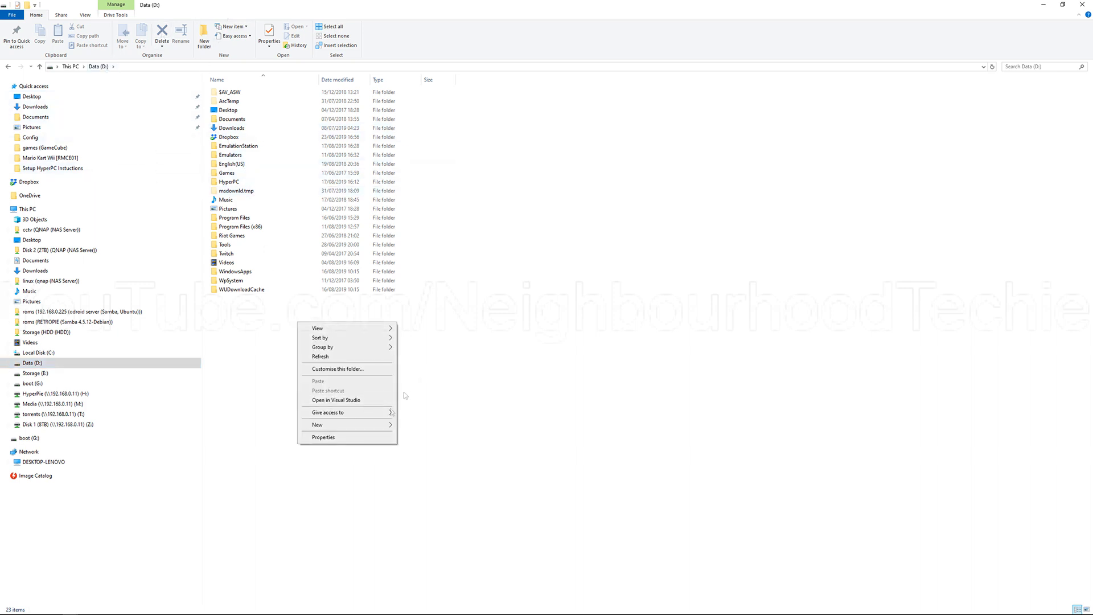
{"action": "mouse_move", "coordinate": [378, 428]}
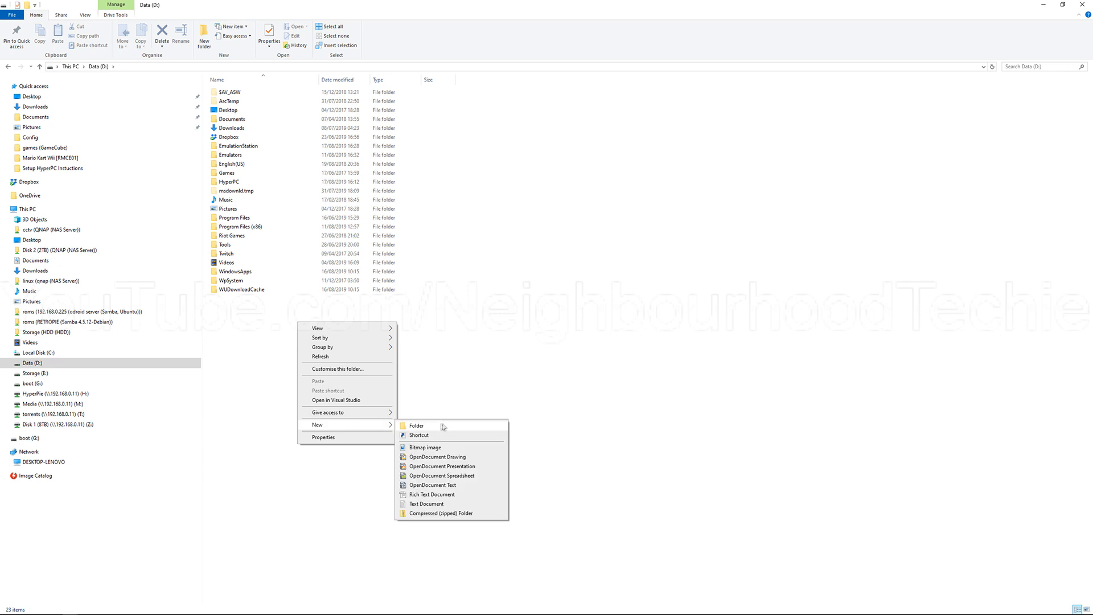
{"action": "left_click", "coordinate": [480, 332]}
{"action": "left_click", "coordinate": [250, 183]}
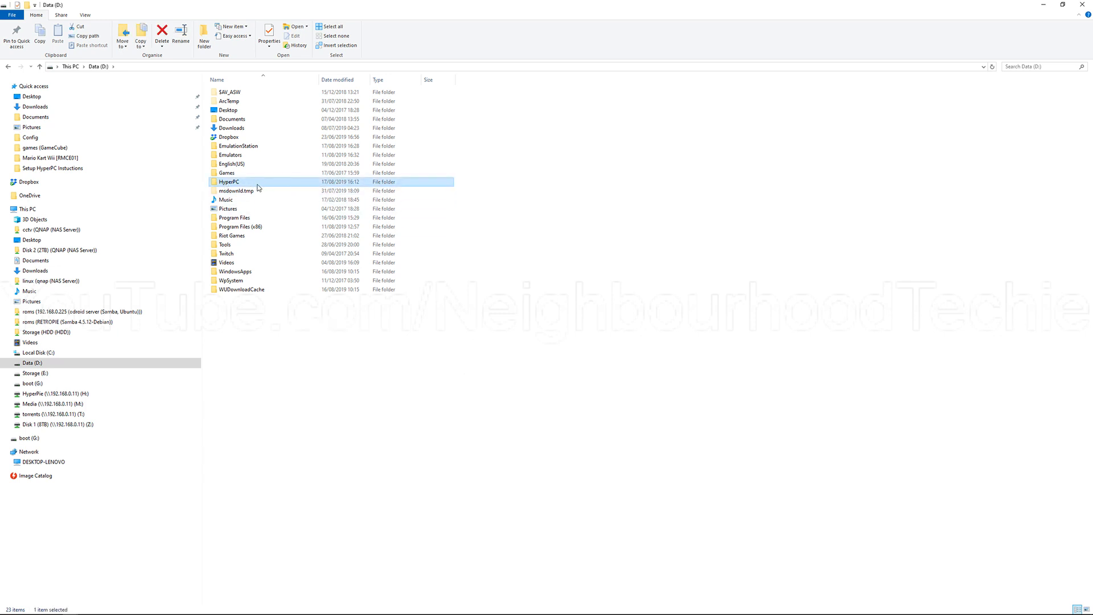
Step: Try to create a new folder named HyperPC on the Data (D:) drive, decline the merge, and delete the new folder
{"action": "right_click", "coordinate": [326, 376]}
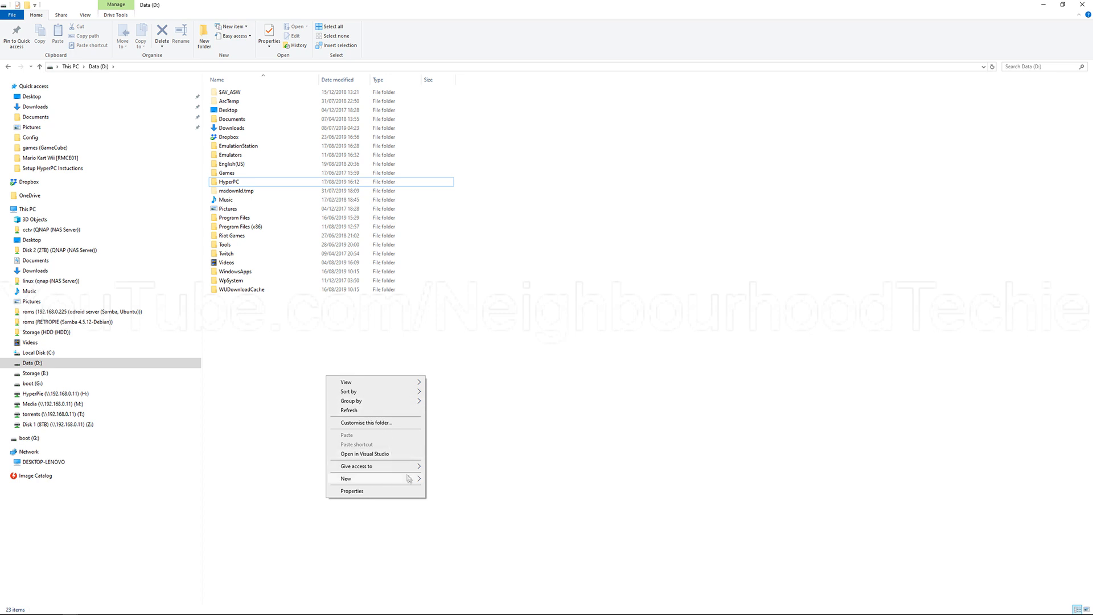
{"action": "left_click", "coordinate": [443, 478]}
{"action": "type", "text": "H"}
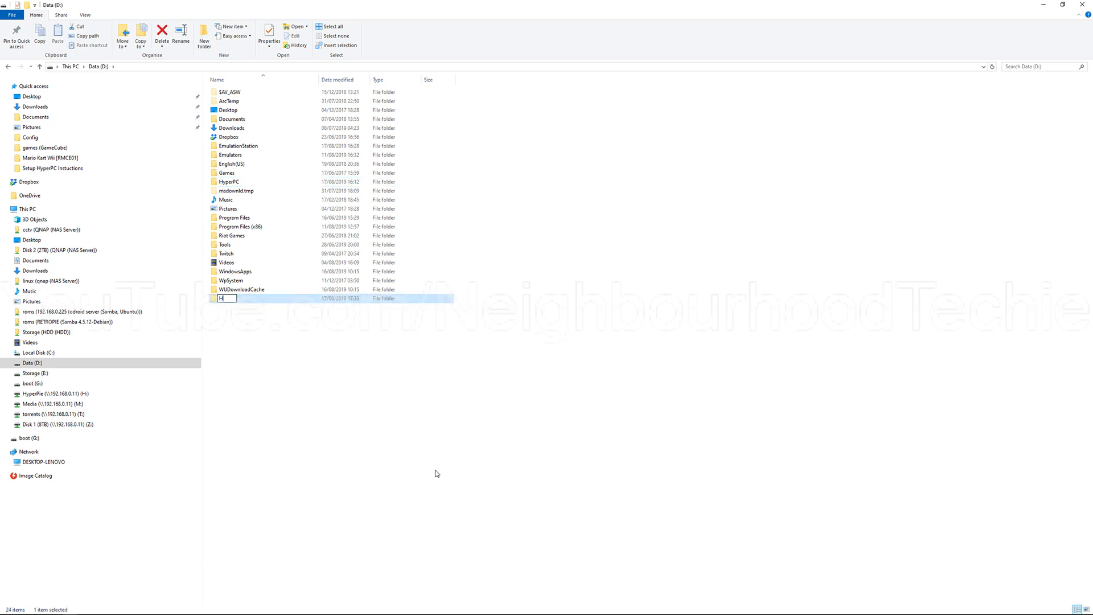
{"action": "type", "text": "yperPC"}
{"action": "key", "text": "Return"}
{"action": "left_click", "coordinate": [615, 386]}
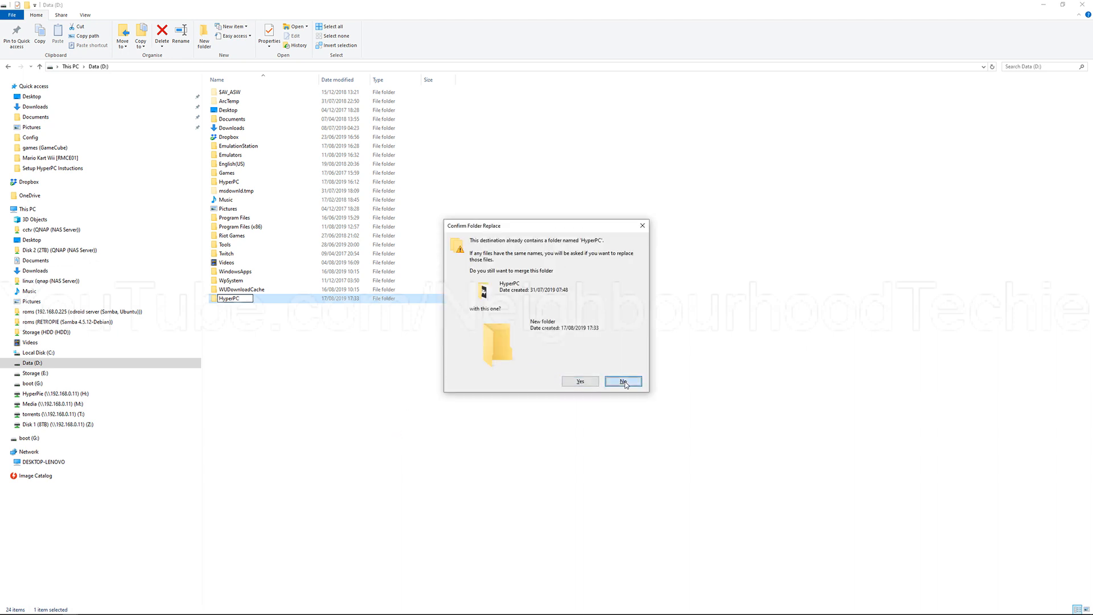
{"action": "left_click", "coordinate": [263, 296]}
{"action": "key", "text": "Delete"}
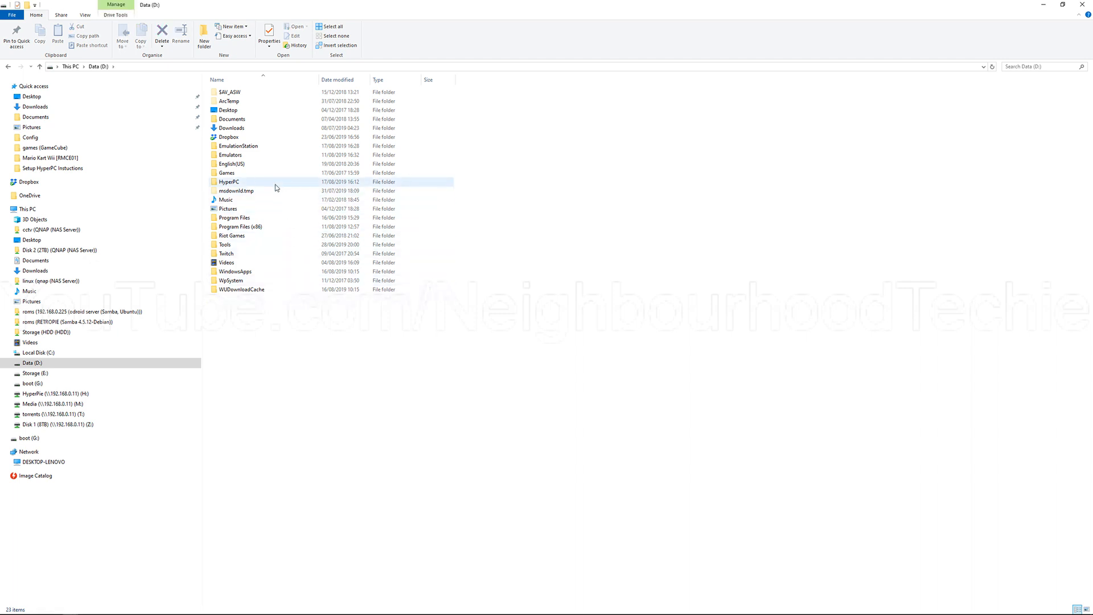
Step: Open the HyperPC folder on the Data (D:) drive and view the 7-Zip extraction options for HyperPC.7z
{"action": "double_click", "coordinate": [275, 183]}
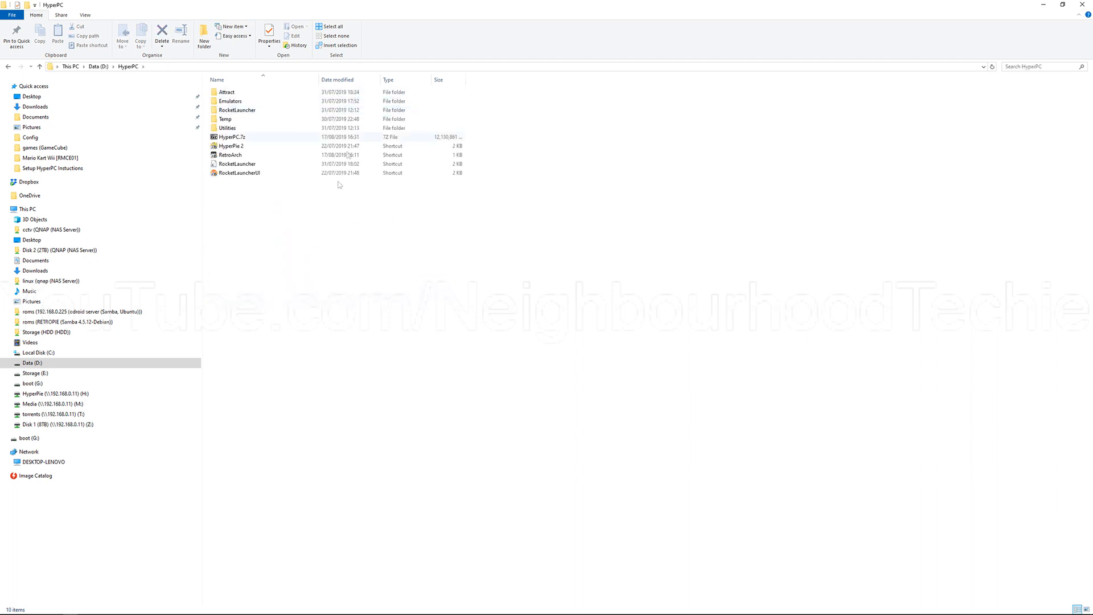
{"action": "left_click", "coordinate": [310, 139]}
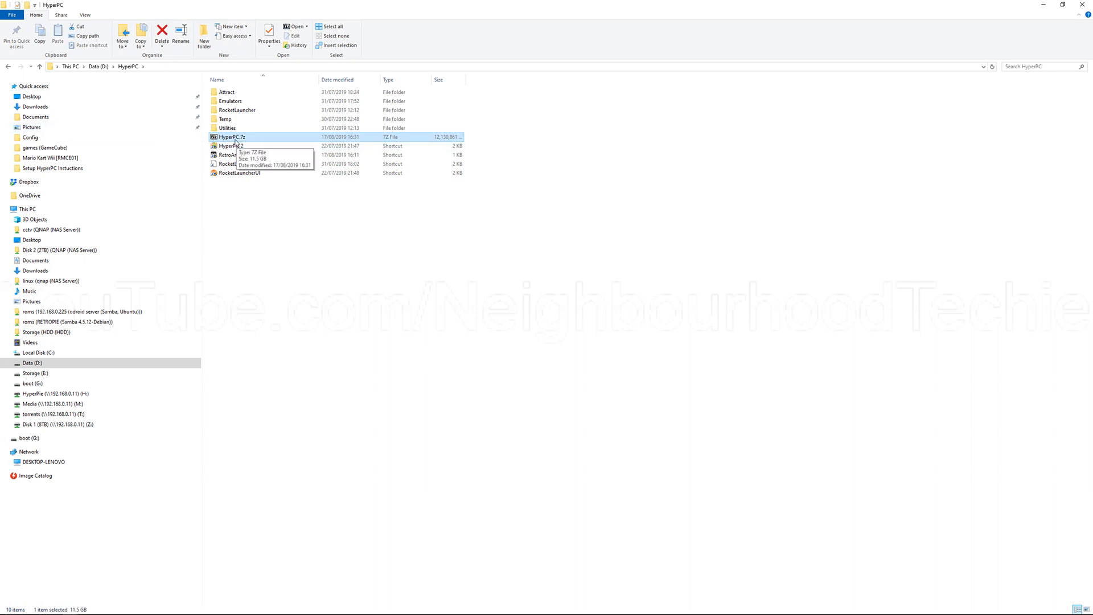
{"action": "right_click", "coordinate": [280, 137]}
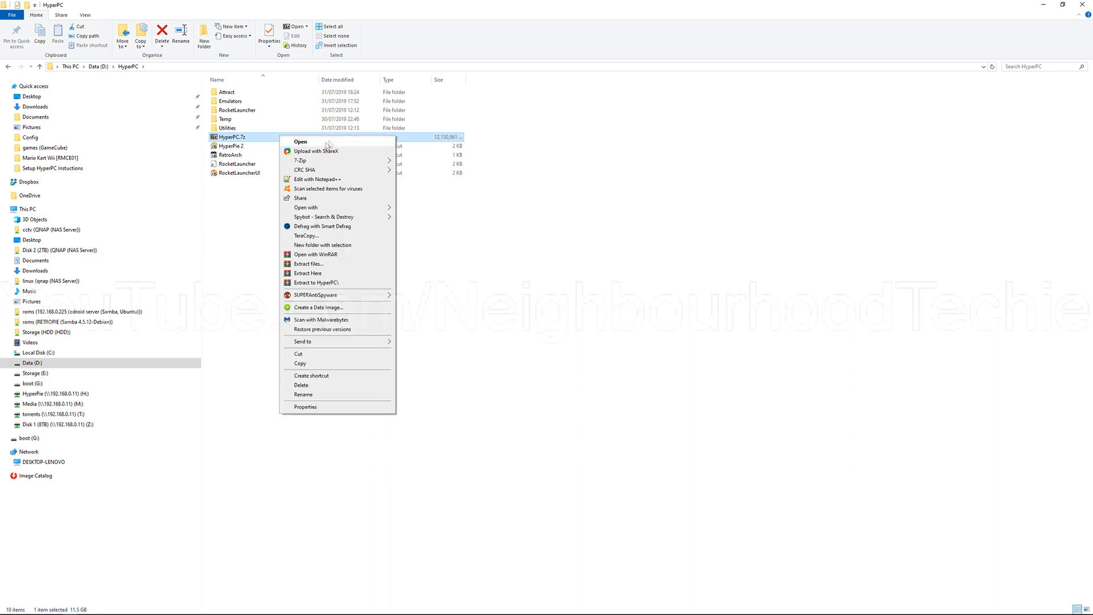
{"action": "left_click", "coordinate": [574, 135]}
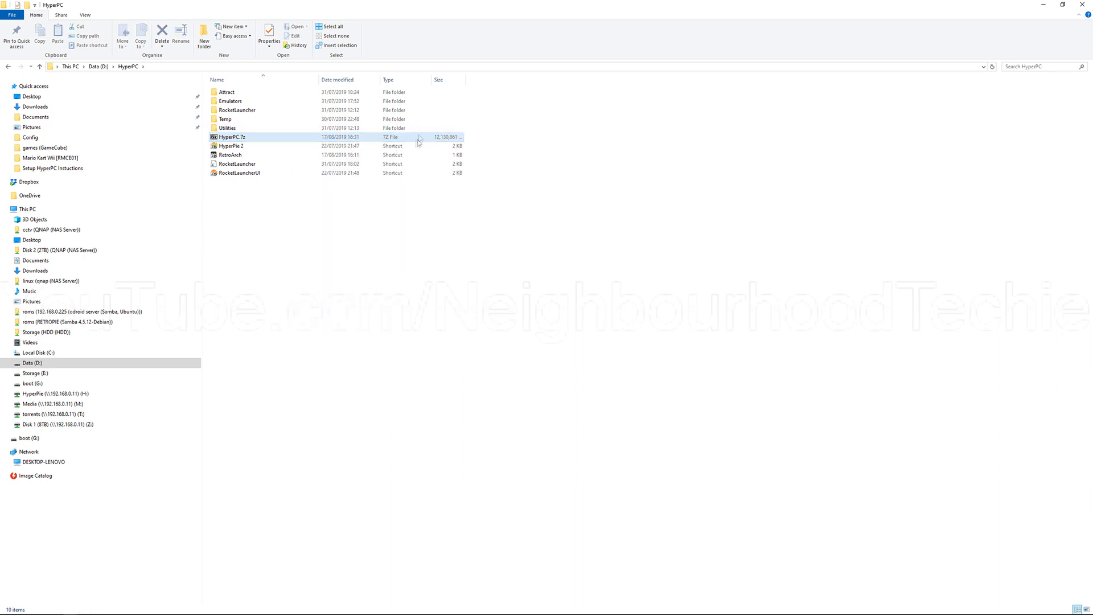
{"action": "right_click", "coordinate": [409, 142]}
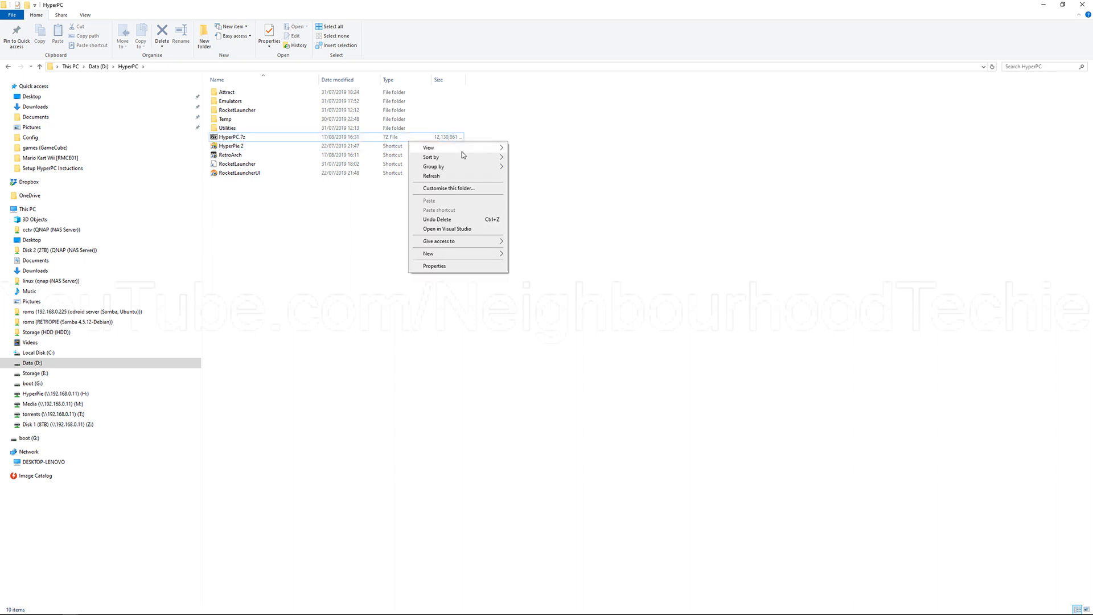
{"action": "left_click", "coordinate": [355, 138]}
{"action": "right_click", "coordinate": [326, 138]}
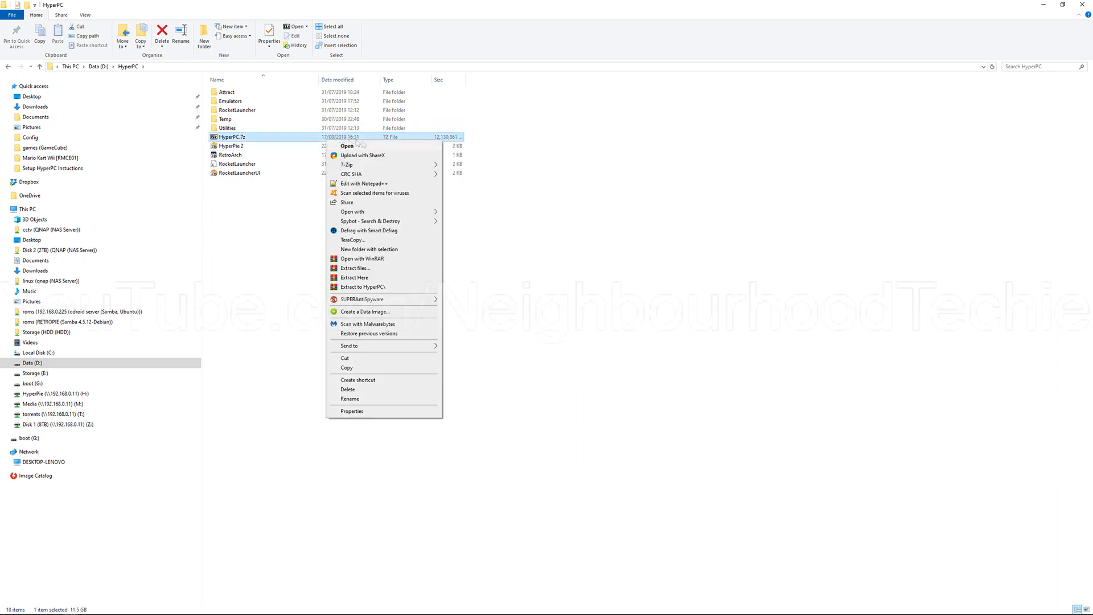
{"action": "mouse_move", "coordinate": [411, 166]}
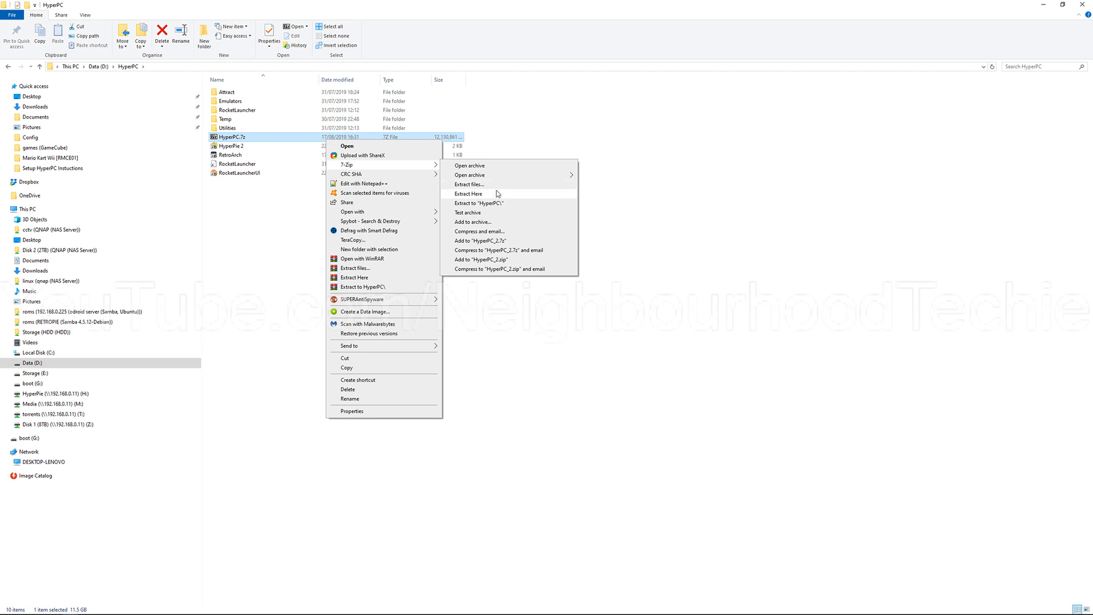
{"action": "left_click", "coordinate": [649, 200]}
Step: Highlight all items in the HyperPC folder, and select only the HyperPie 2 shortcut
{"action": "left_click_drag", "start_coordinate": [388, 259], "coordinate": [302, 87]}
{"action": "left_click", "coordinate": [344, 195]}
{"action": "left_click_drag", "start_coordinate": [350, 225], "coordinate": [268, 84]}
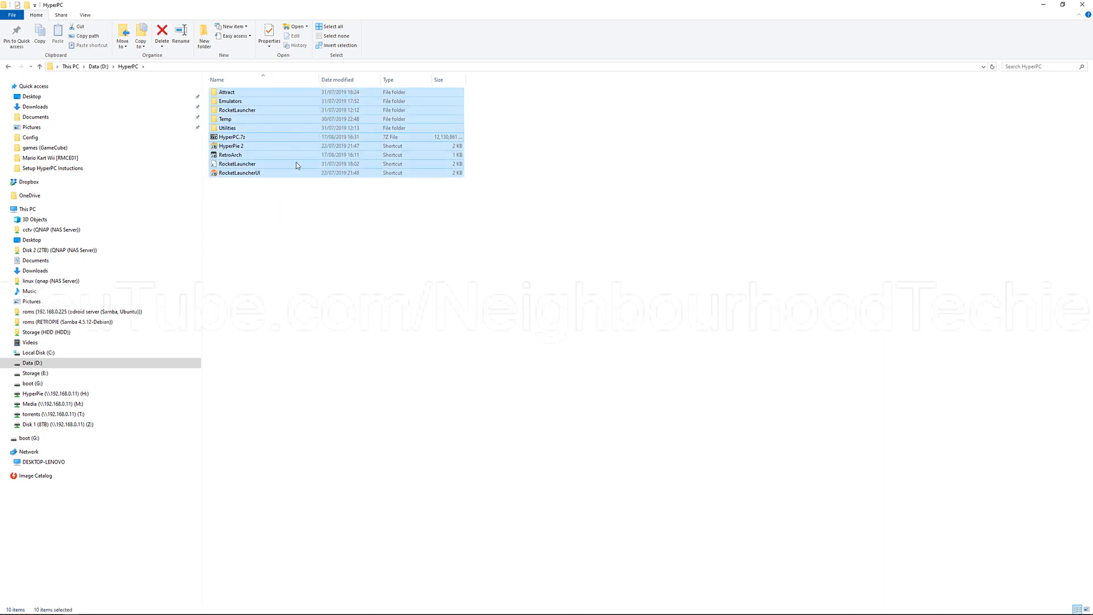
{"action": "left_click", "coordinate": [264, 138]}
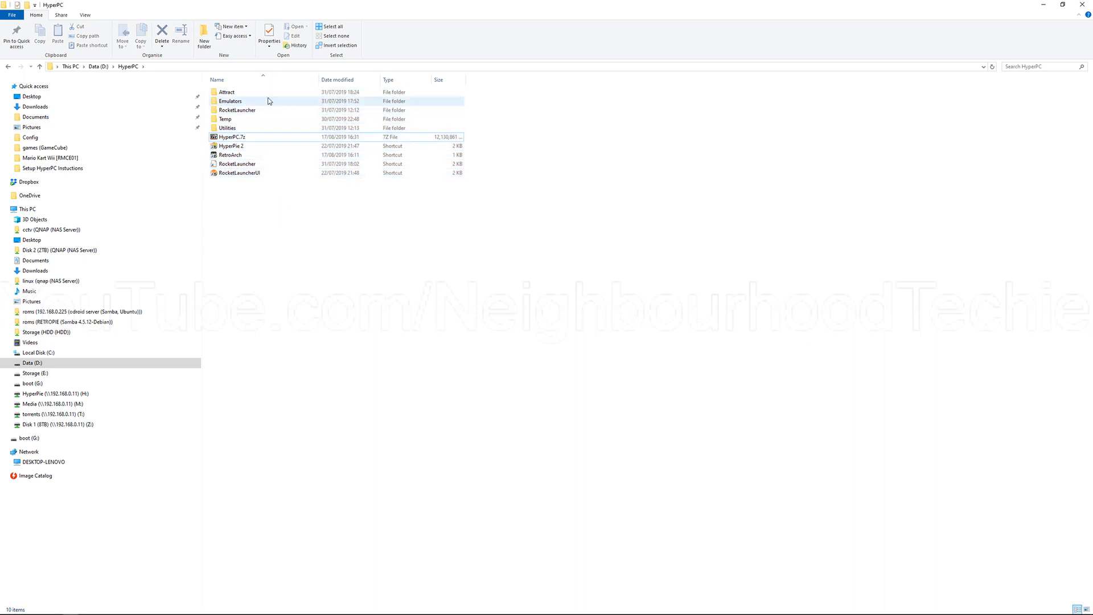
{"action": "left_click", "coordinate": [278, 149]}
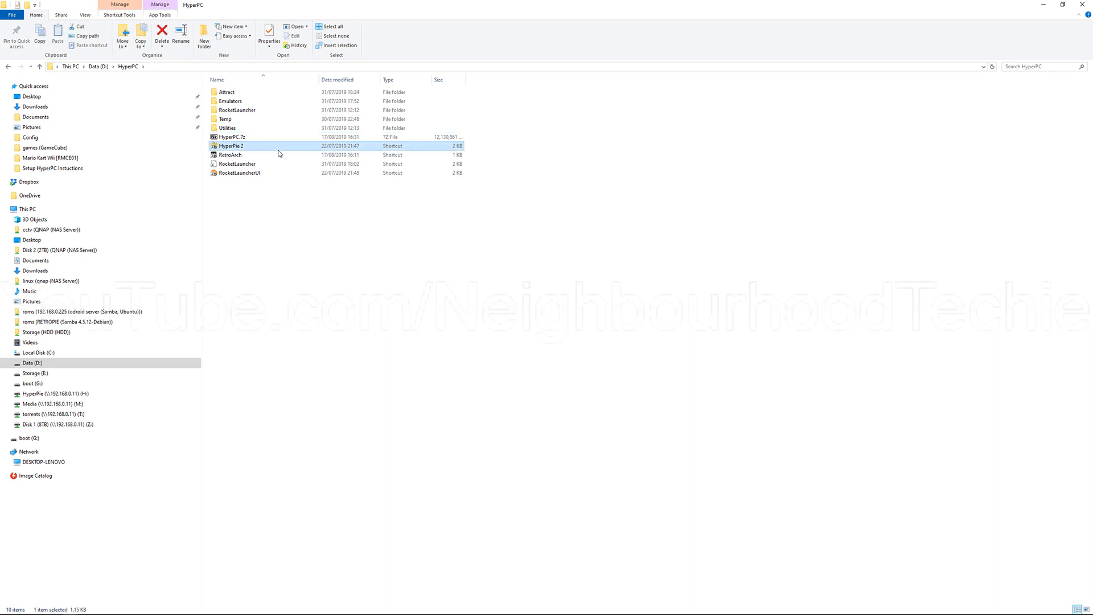
Step: View the target and start-in paths in the HyperPie 2 shortcut's properties, then close them without changes
{"action": "right_click", "coordinate": [278, 152]}
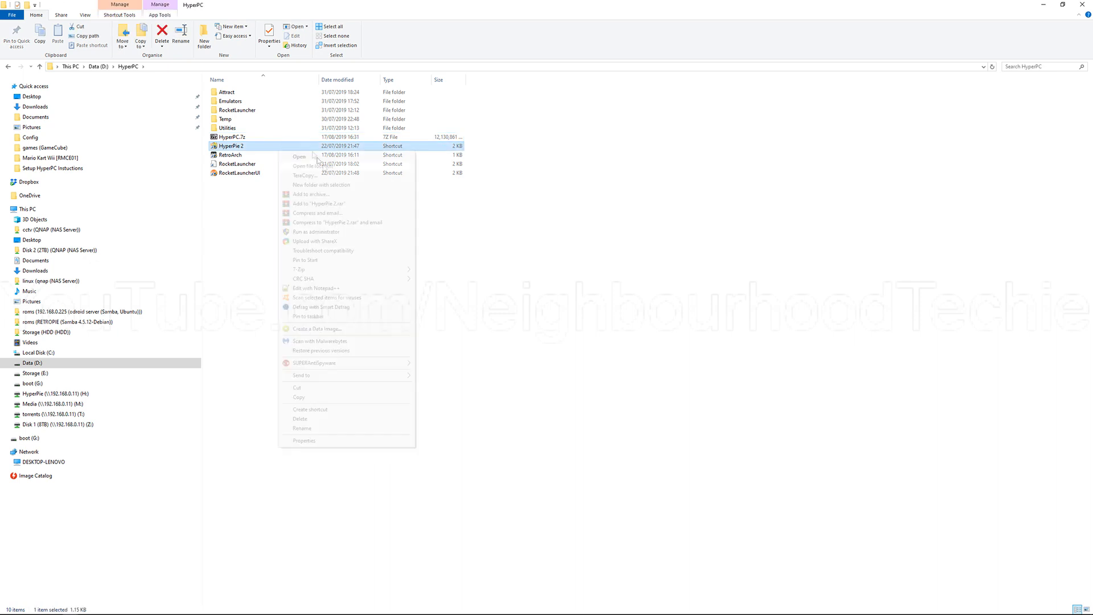
{"action": "left_click", "coordinate": [363, 438]}
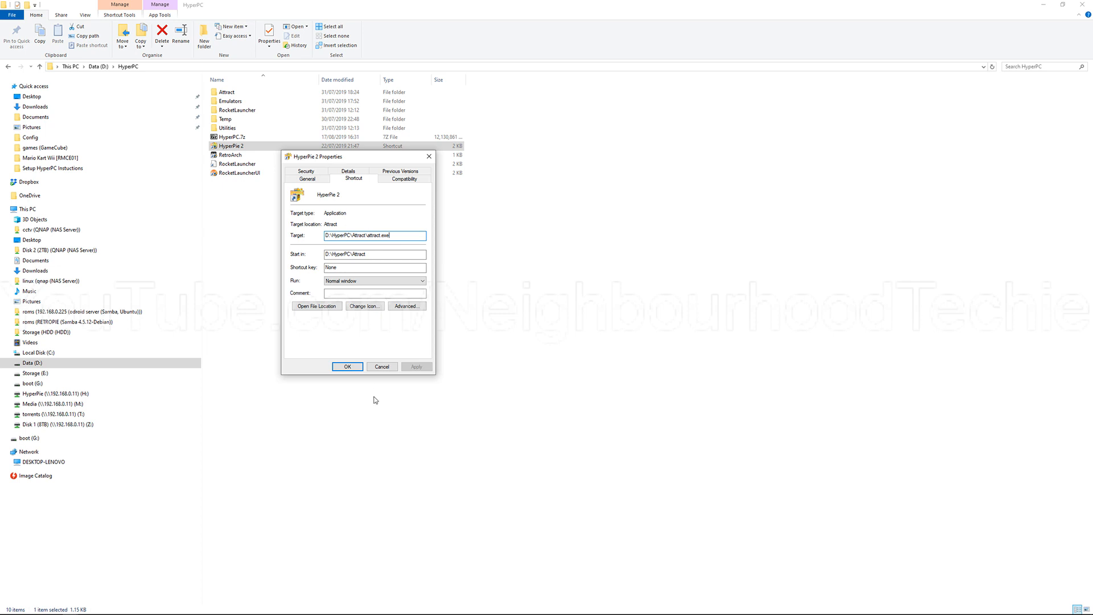
{"action": "left_click", "coordinate": [387, 369]}
{"action": "left_click", "coordinate": [285, 244]}
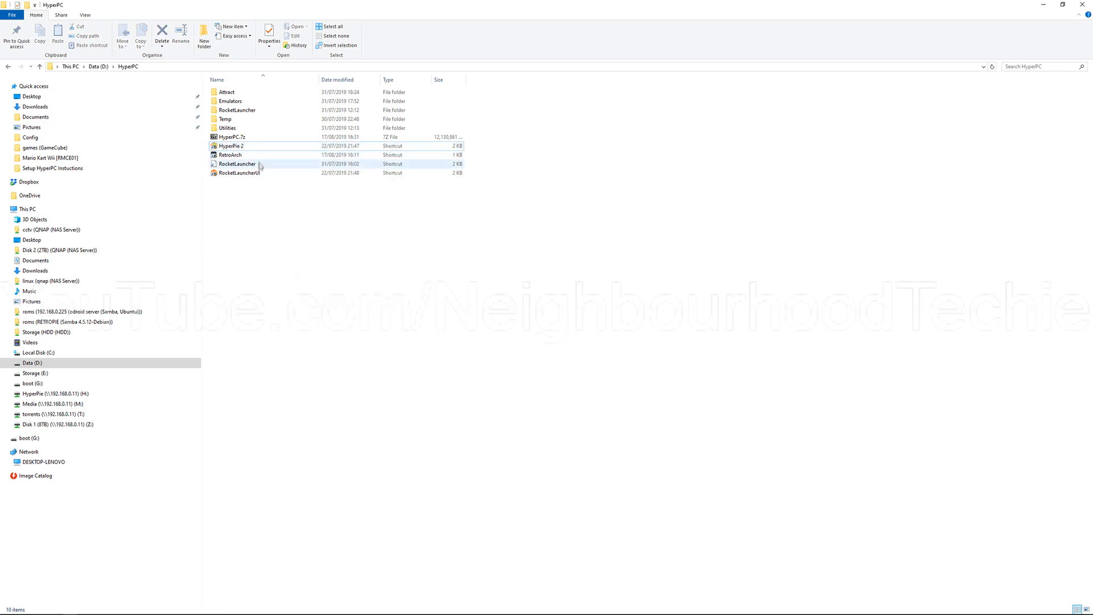
Step: Launch HyperPie 2 from its shortcut and open the Consoles category in the main menu
{"action": "left_click", "coordinate": [296, 146]}
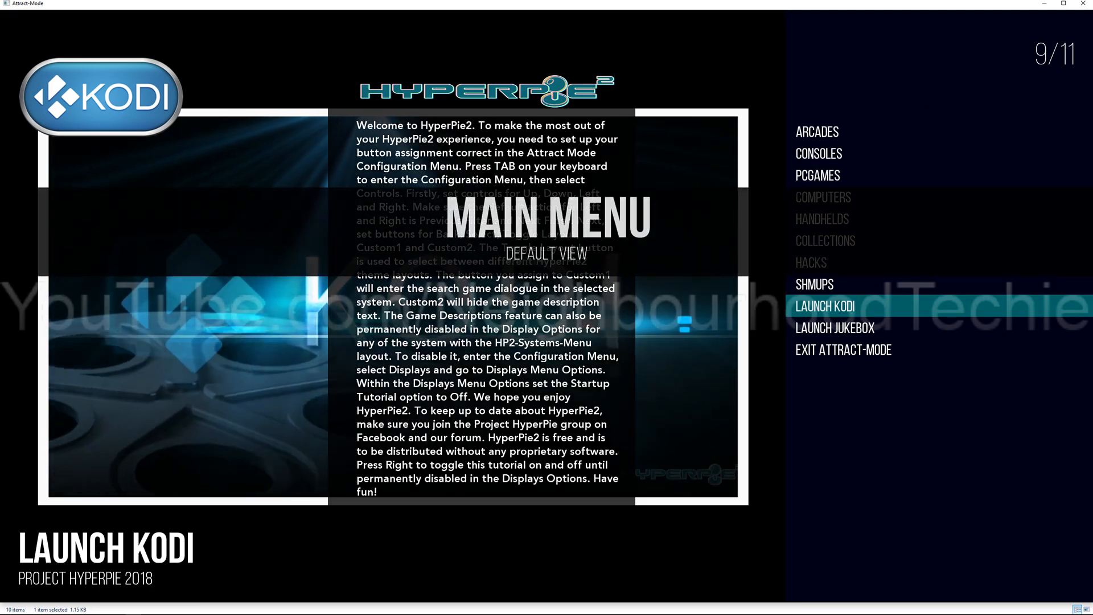
{"action": "key", "text": "Up"}
{"action": "key", "text": "Up"}
{"action": "key", "text": "Up"}
{"action": "key", "text": "Up"}
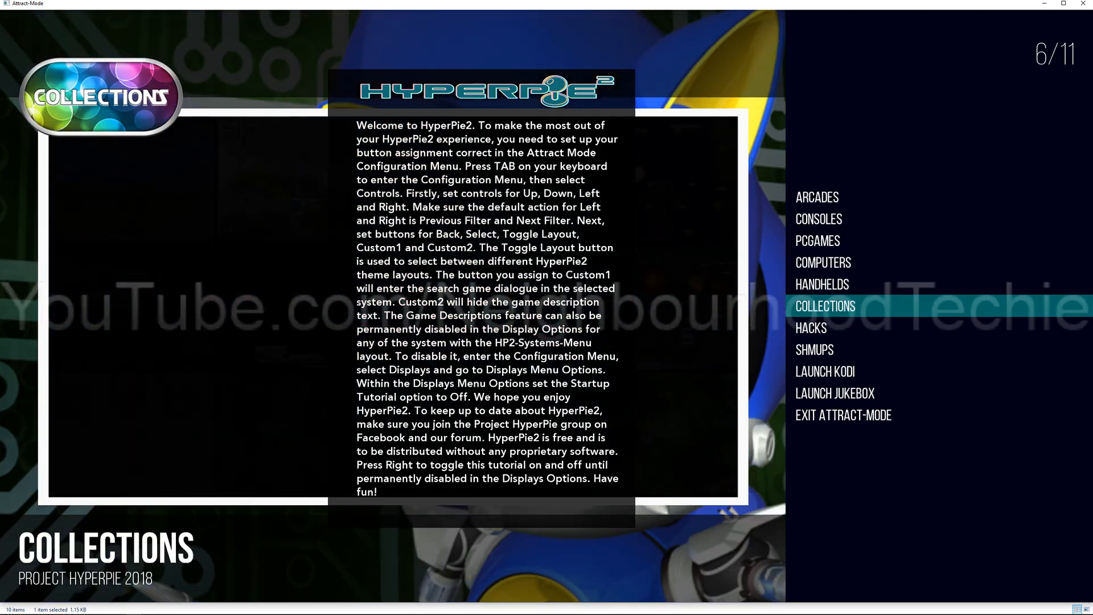
{"action": "key", "text": "Up"}
{"action": "key", "text": "Up"}
{"action": "key", "text": "Up"}
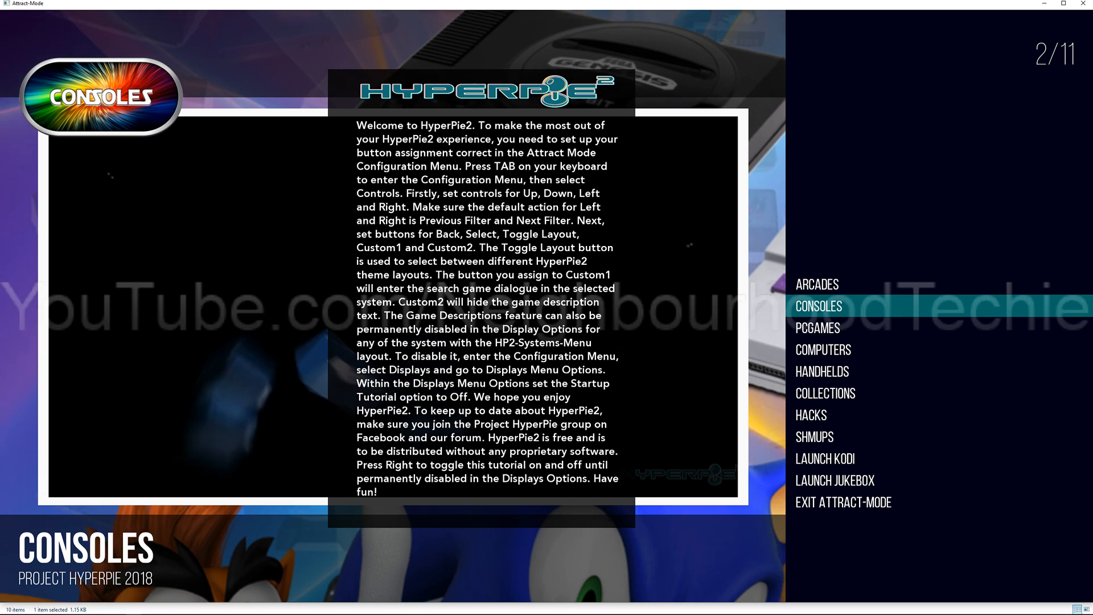
{"action": "key", "text": "Up"}
{"action": "key", "text": "Down"}
{"action": "key", "text": "Up"}
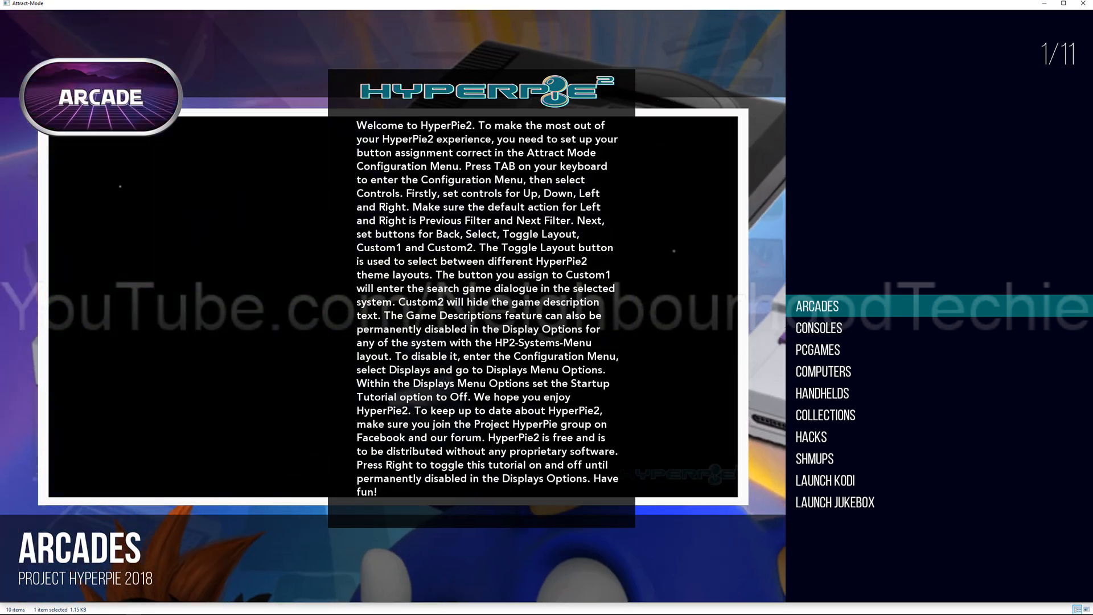
{"action": "key", "text": "Down"}
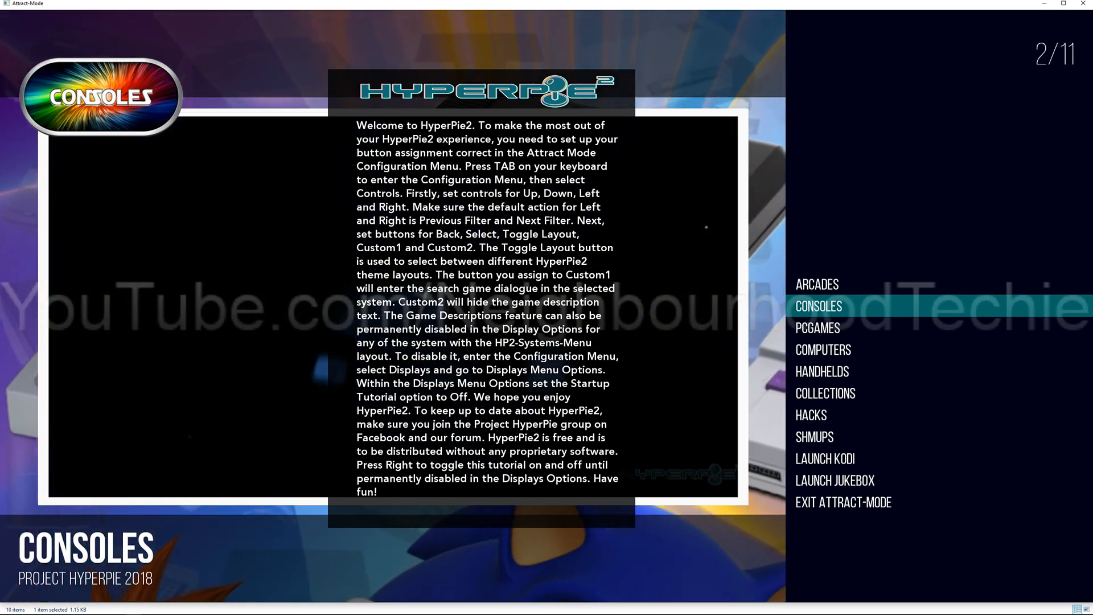
{"action": "key", "text": "Return"}
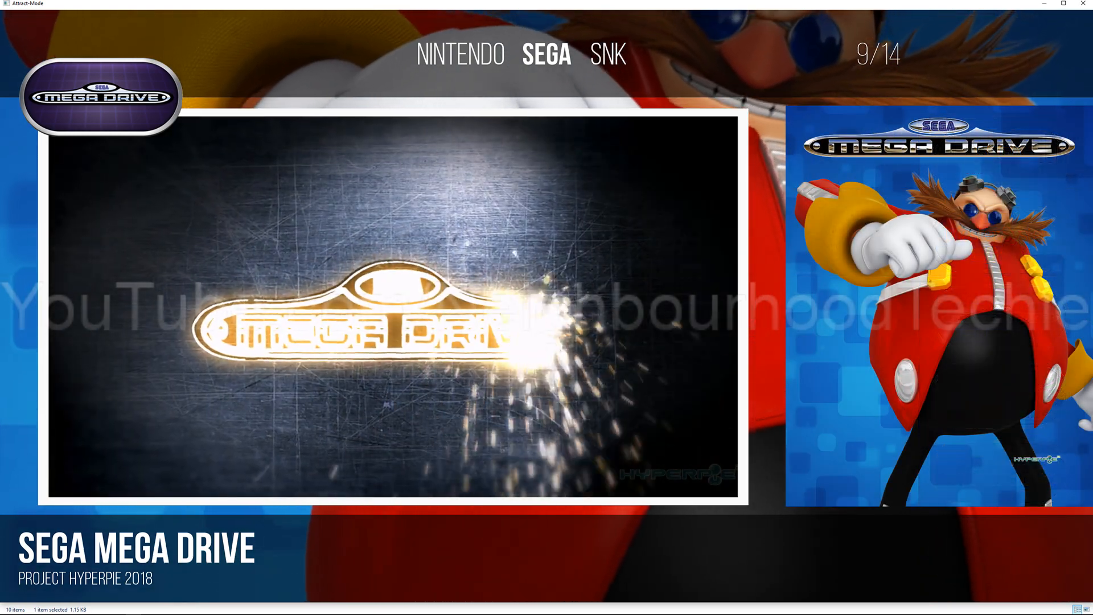
Step: Browse the Sega and Nintendo console systems, then open the Sega Mega Drive game list
{"action": "key", "text": "Down"}
{"action": "key", "text": "Up"}
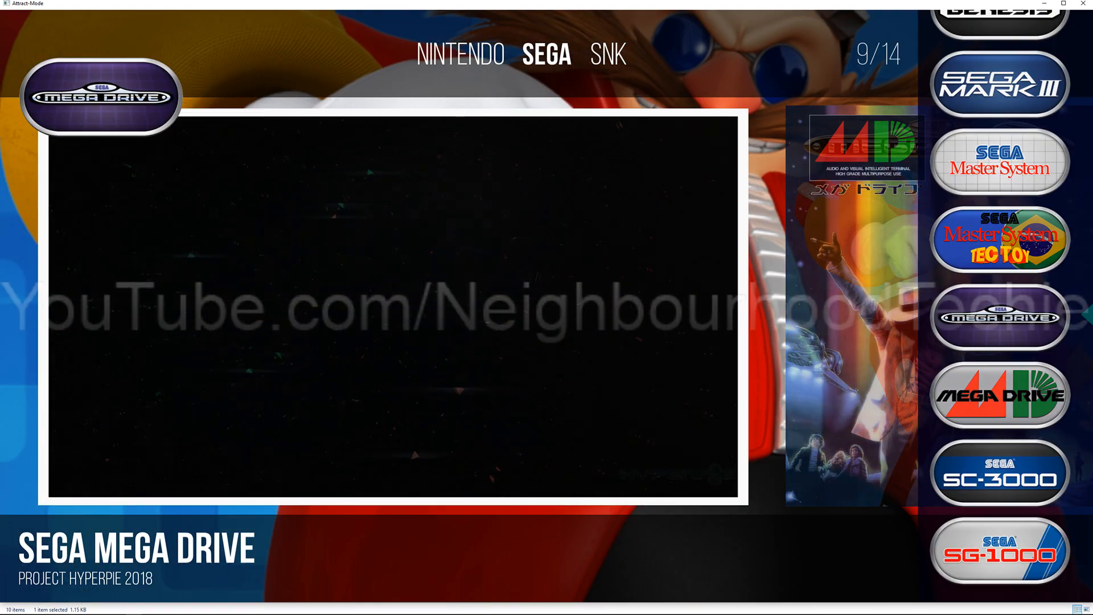
{"action": "key", "text": "Left"}
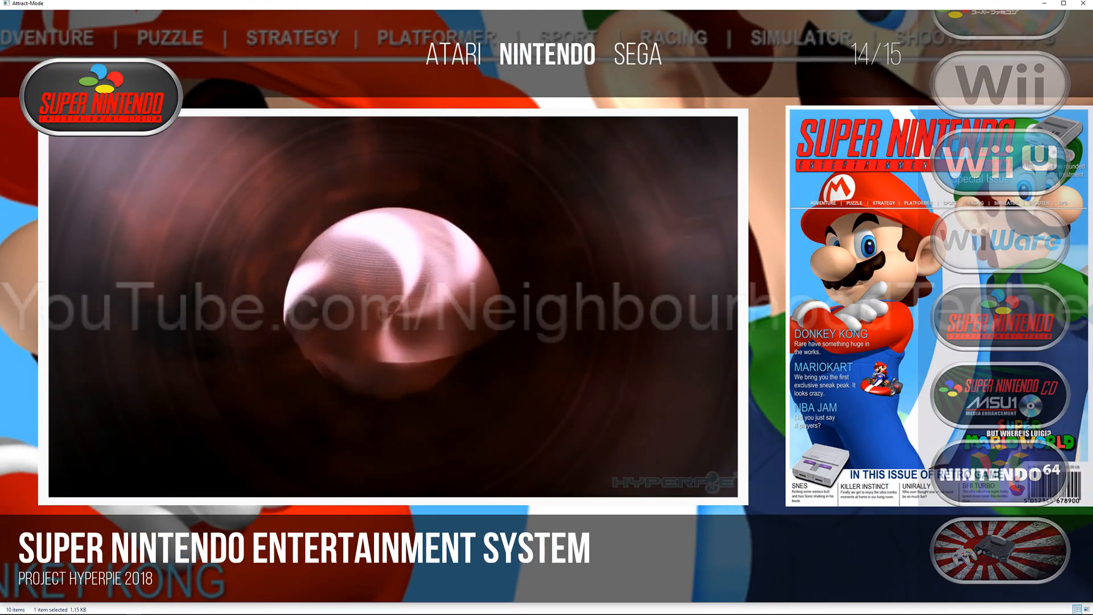
{"action": "key", "text": "Right"}
{"action": "key", "text": "Down"}
{"action": "key", "text": "Up"}
{"action": "key", "text": "Up"}
{"action": "key", "text": "Down"}
{"action": "key", "text": "Down"}
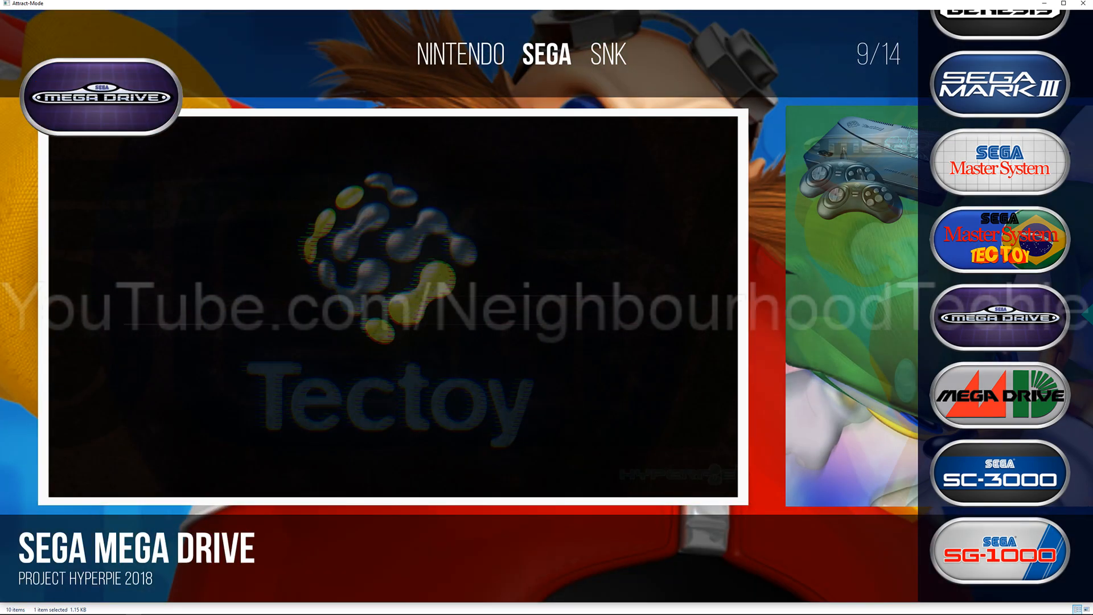
{"action": "key", "text": "Up"}
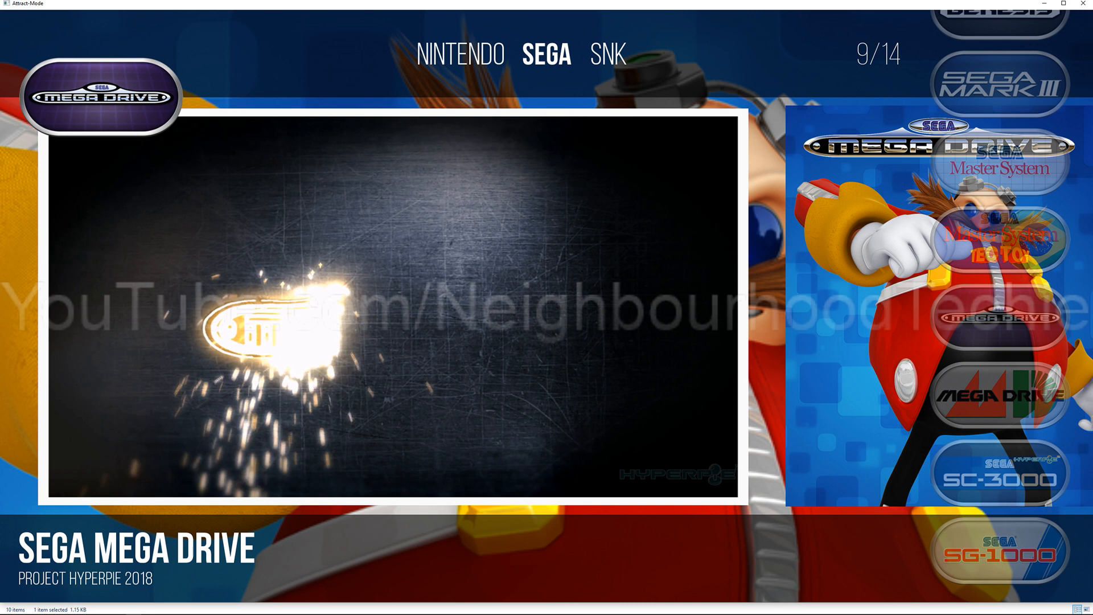
{"action": "key", "text": "Return"}
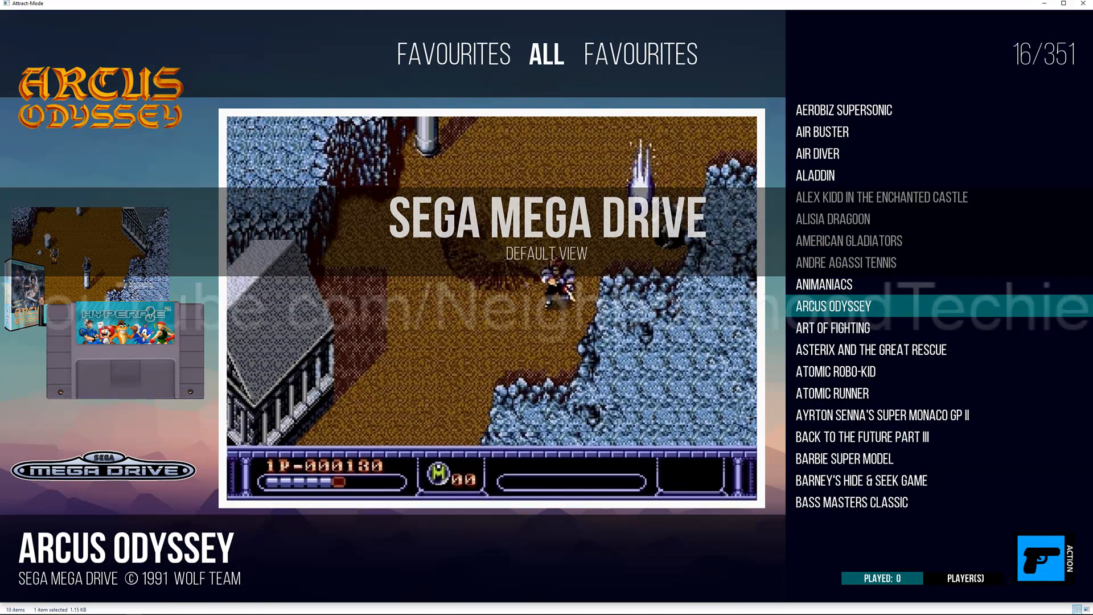
Step: Browse the Sega Mega Drive games from Arcus Odyssey to Atomic Runner and view their previews
{"action": "key", "text": "Down"}
{"action": "key", "text": "Down"}
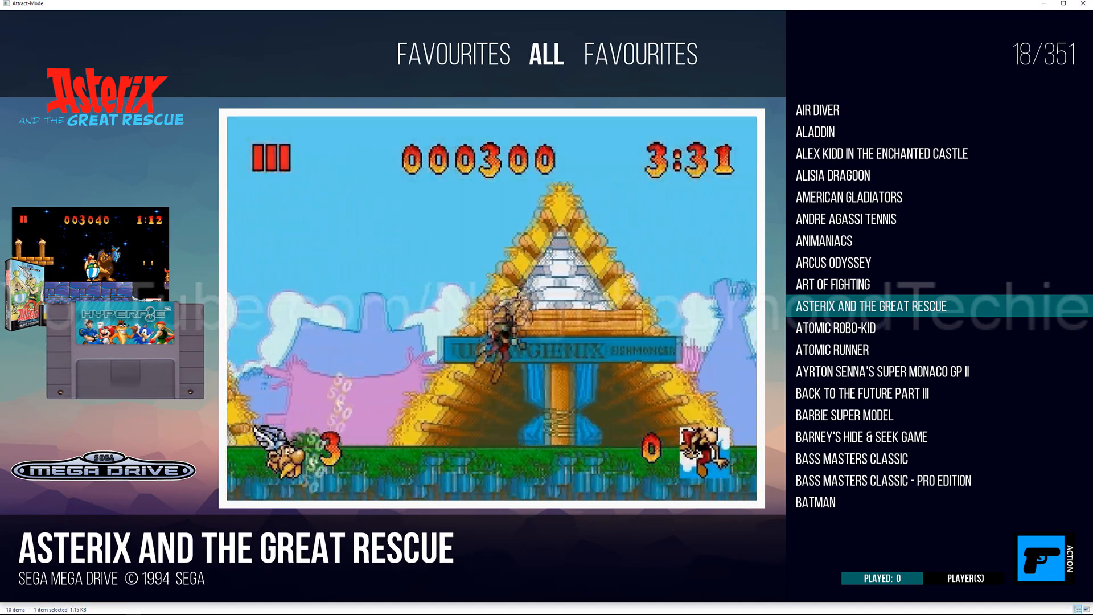
{"action": "key", "text": "Down"}
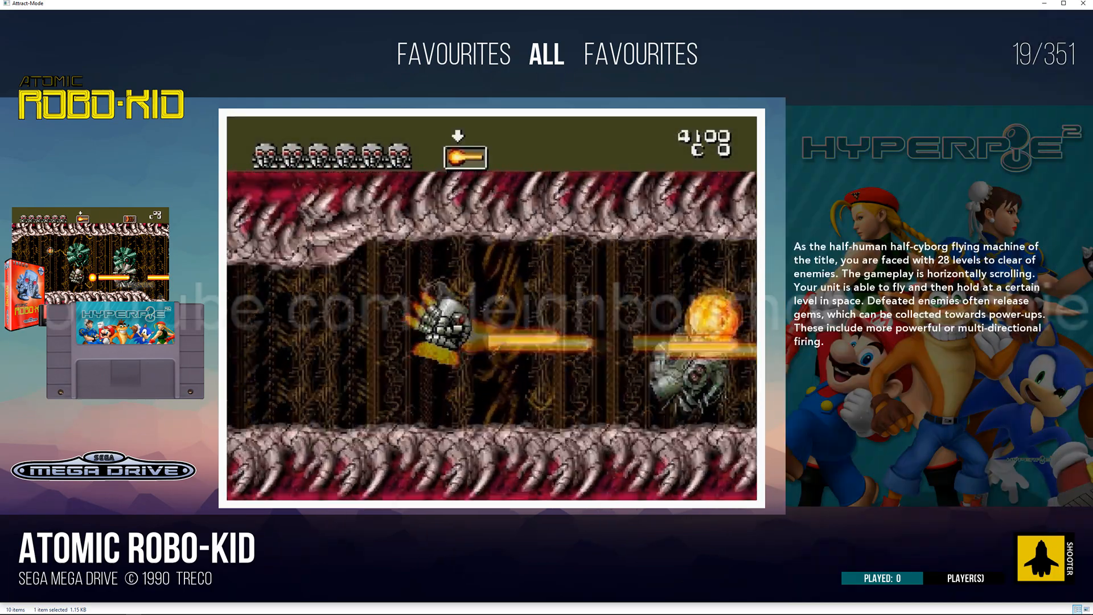
{"action": "key", "text": "Down"}
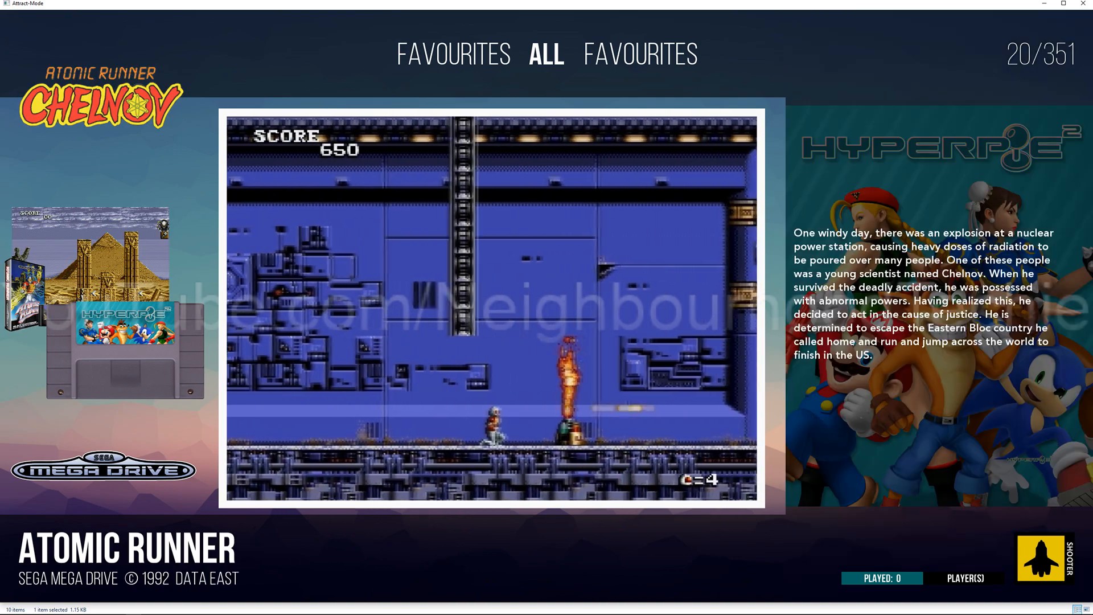
Step: Return from the Mega Drive game list to the main menu and exit Attract-Mode
{"action": "key", "text": "Escape"}
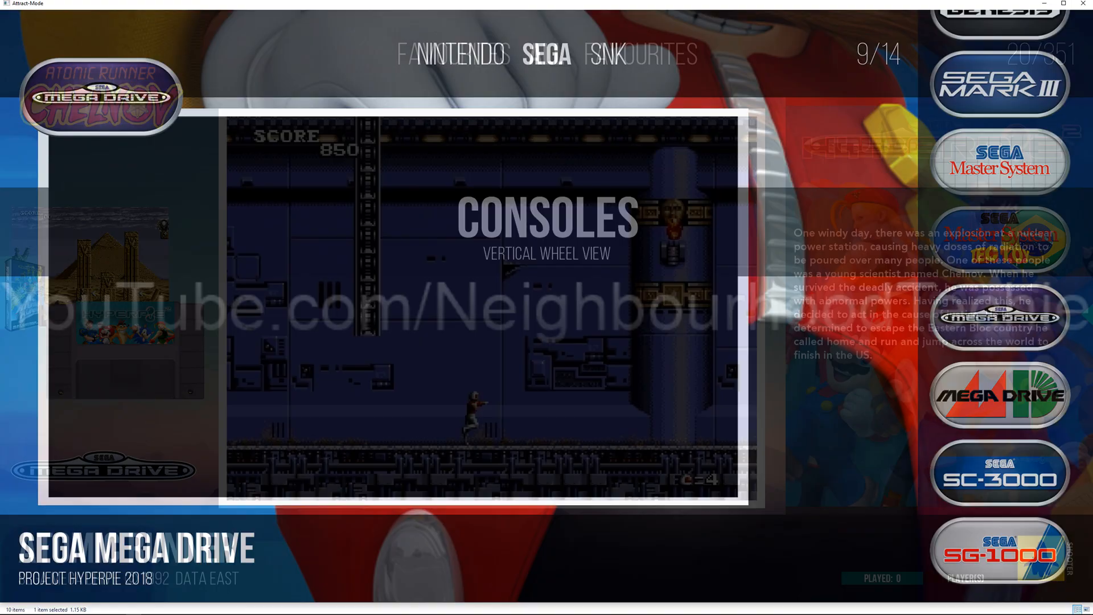
{"action": "key", "text": "Escape"}
{"action": "key", "text": "Down"}
{"action": "key", "text": "Down"}
{"action": "key", "text": "Down"}
{"action": "key", "text": "Down"}
{"action": "key", "text": "Down"}
{"action": "key", "text": "Down"}
{"action": "key", "text": "Down"}
{"action": "key", "text": "Down"}
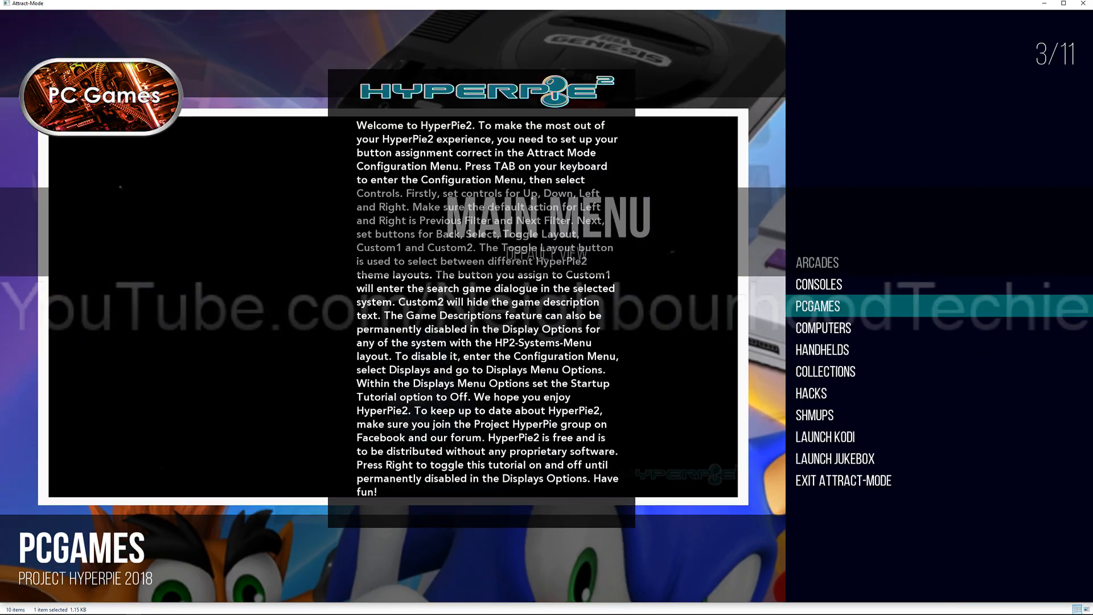
{"action": "key", "text": "Down"}
{"action": "key", "text": "Return"}
{"action": "key", "text": "Up"}
{"action": "key", "text": "Return"}
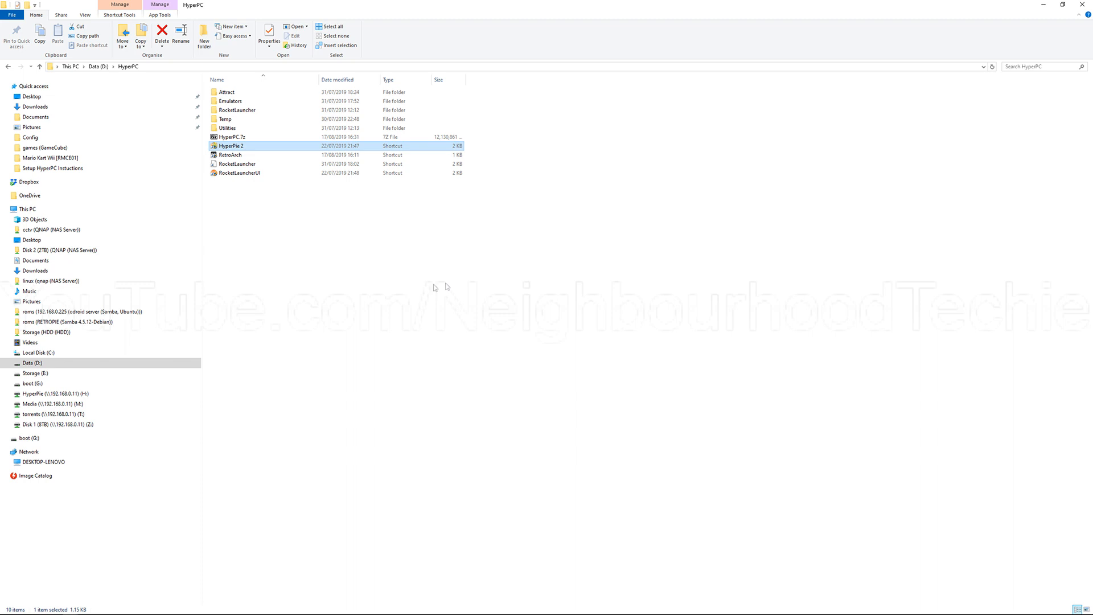
Step: Open the Roms folder inside HyperPC on the mapped HyperPie (H:) network drive
{"action": "left_click", "coordinate": [358, 220]}
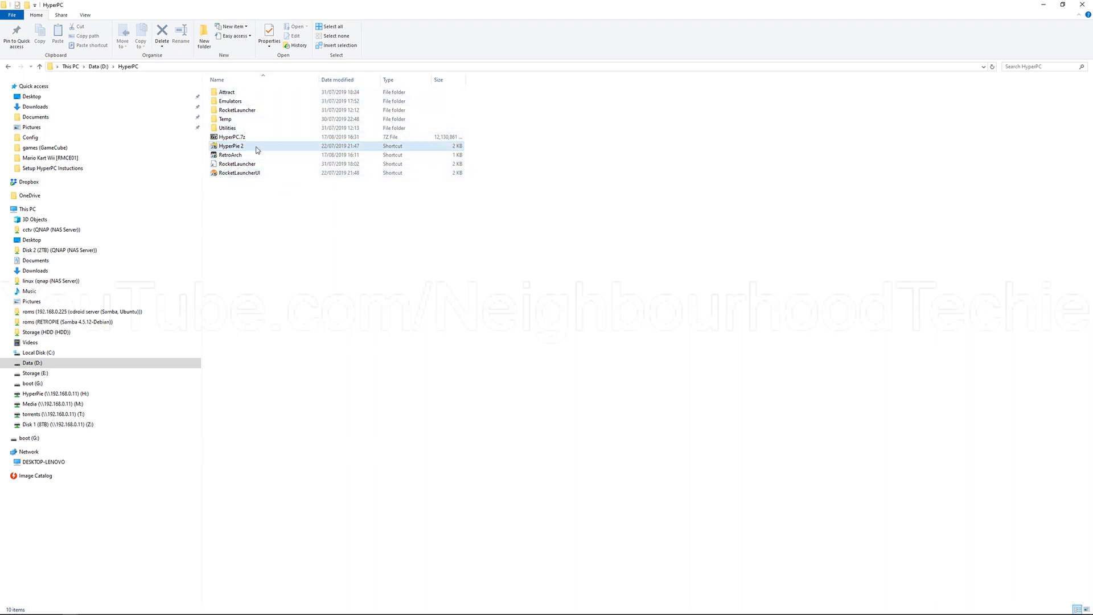
{"action": "left_click", "coordinate": [88, 395]}
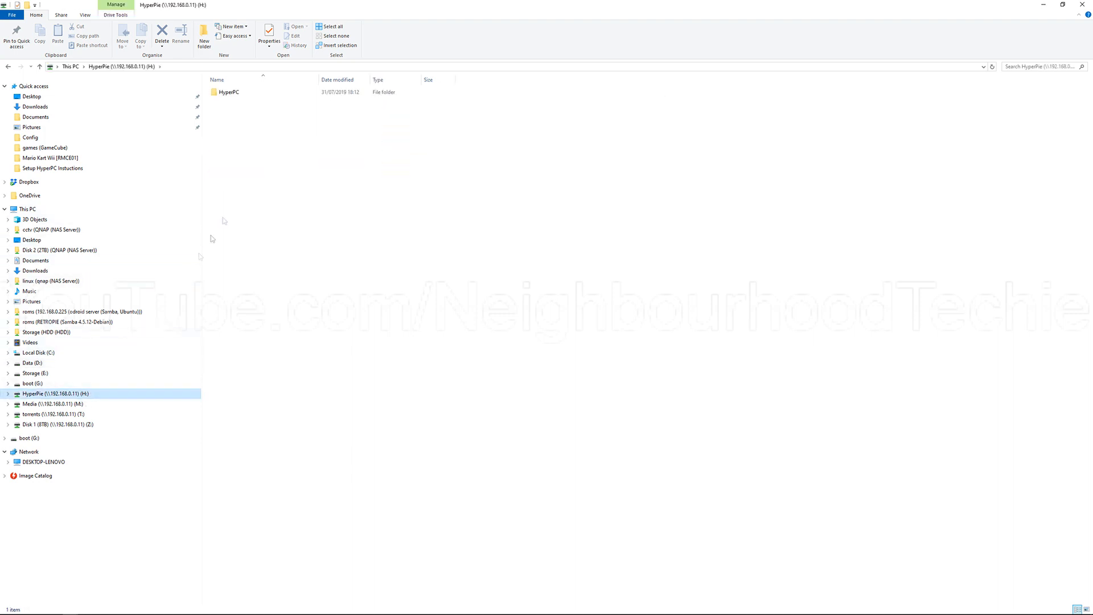
{"action": "double_click", "coordinate": [248, 95]}
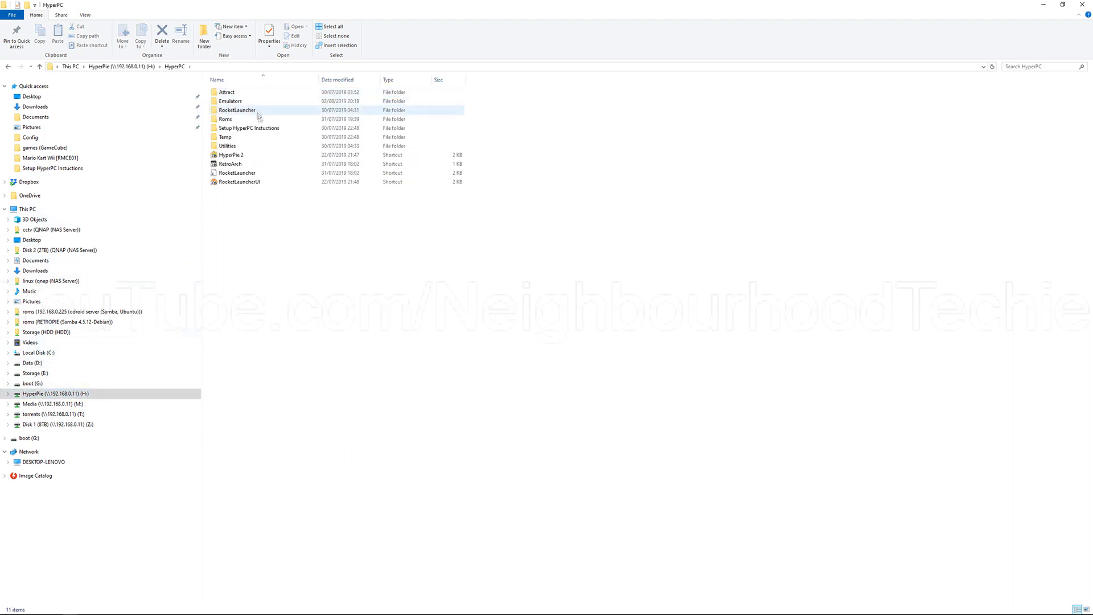
{"action": "double_click", "coordinate": [268, 124]}
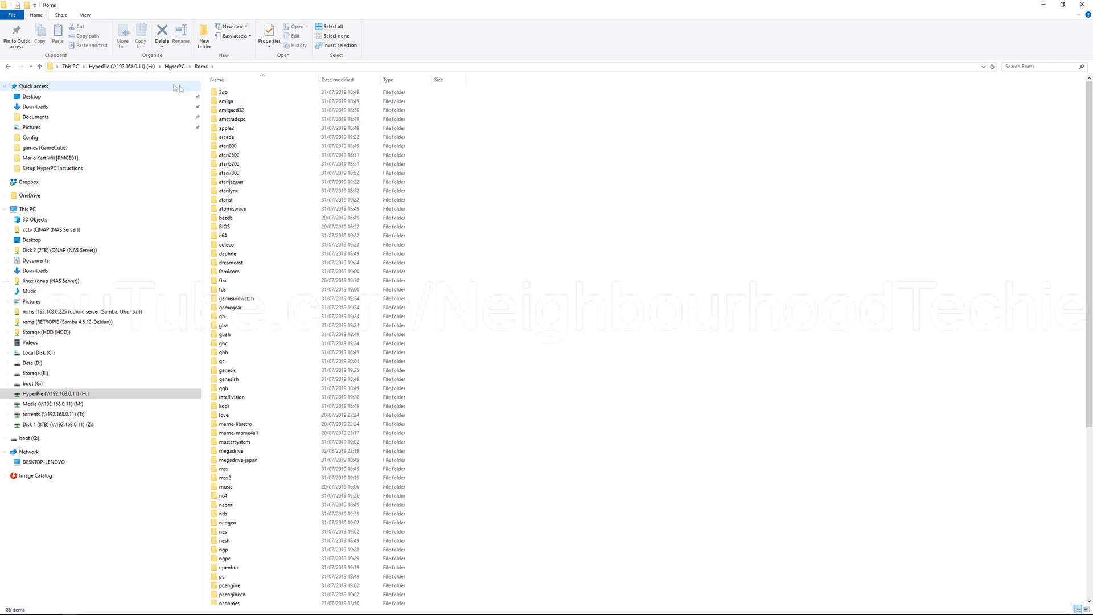
Step: Show the full path of the Roms folder and look through its system subfolders
{"action": "left_click", "coordinate": [234, 66]}
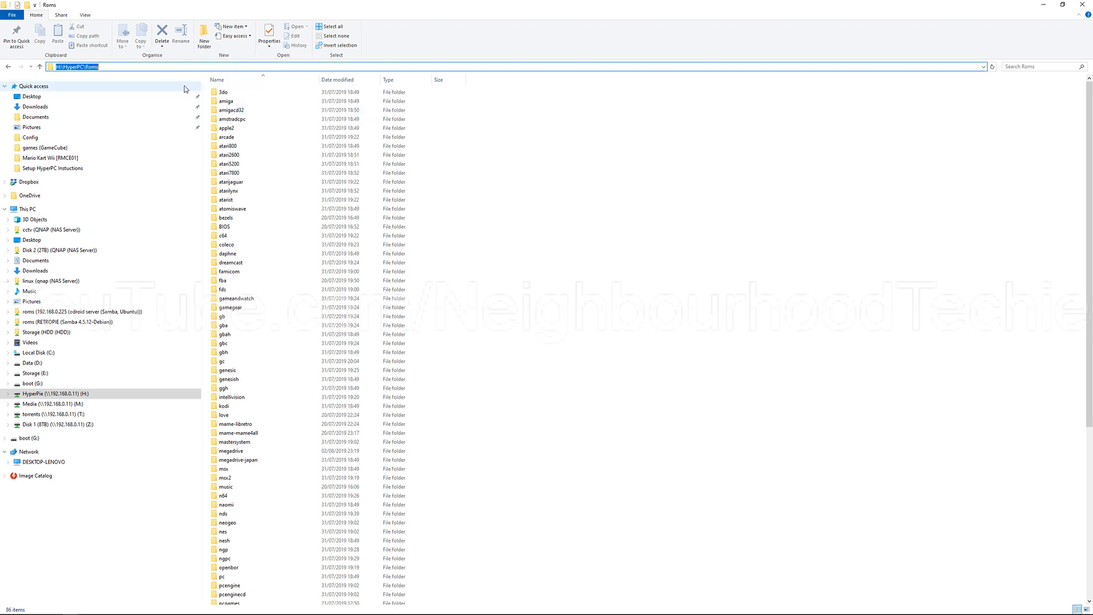
{"action": "scroll", "coordinate": [296, 187], "scroll_direction": "down", "scroll_amount": 5}
{"action": "scroll", "coordinate": [296, 187], "scroll_direction": "up", "scroll_amount": 6}
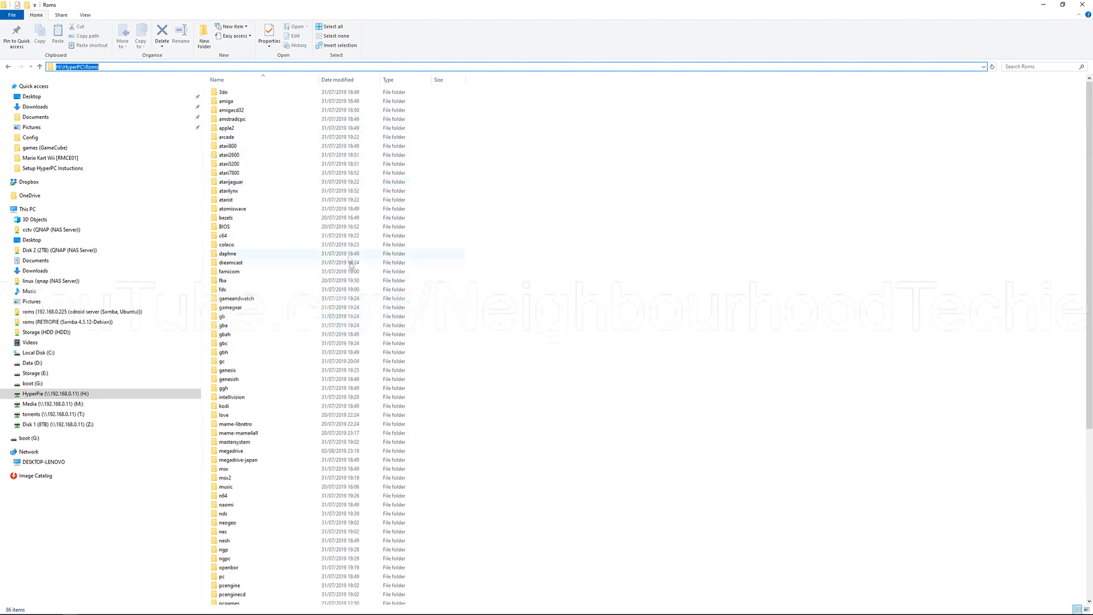
{"action": "scroll", "coordinate": [350, 418], "scroll_direction": "down", "scroll_amount": 5}
{"action": "scroll", "coordinate": [350, 420], "scroll_direction": "down", "scroll_amount": 4}
{"action": "scroll", "coordinate": [350, 420], "scroll_direction": "up", "scroll_amount": 5}
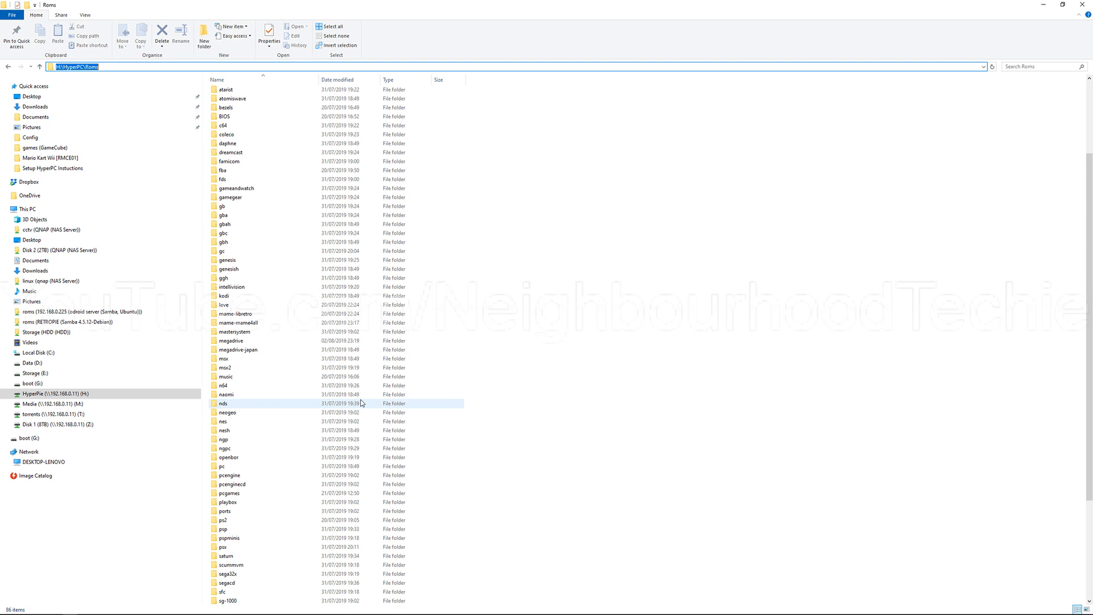
{"action": "scroll", "coordinate": [360, 402], "scroll_direction": "down", "scroll_amount": 10}
{"action": "scroll", "coordinate": [361, 403], "scroll_direction": "up", "scroll_amount": 10}
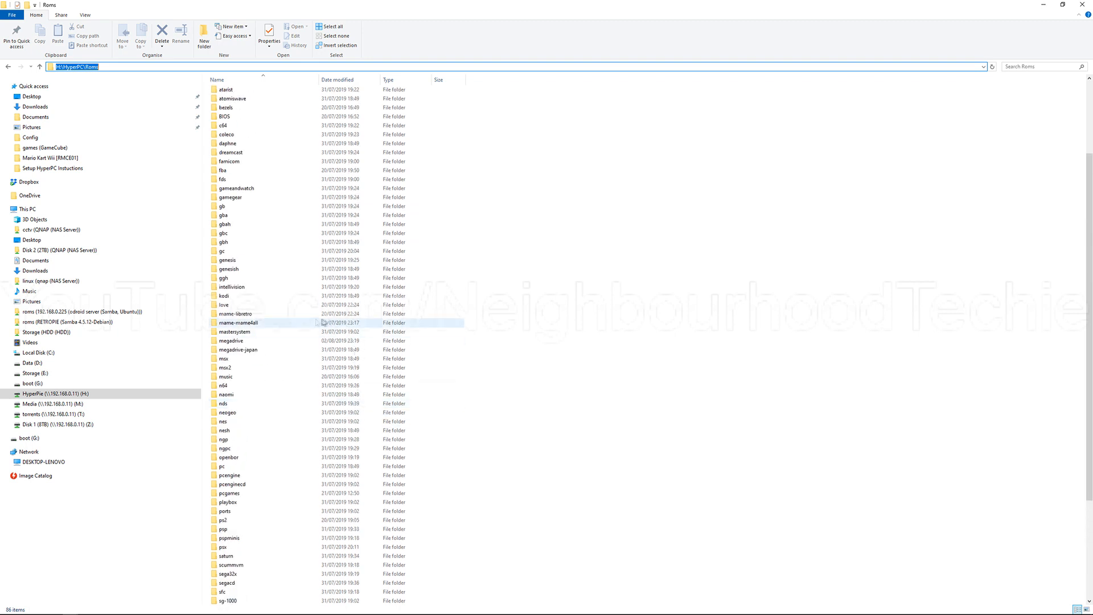
Step: Open the megadrive ROM folder, look over its contents, and show its full path
{"action": "double_click", "coordinate": [281, 340]}
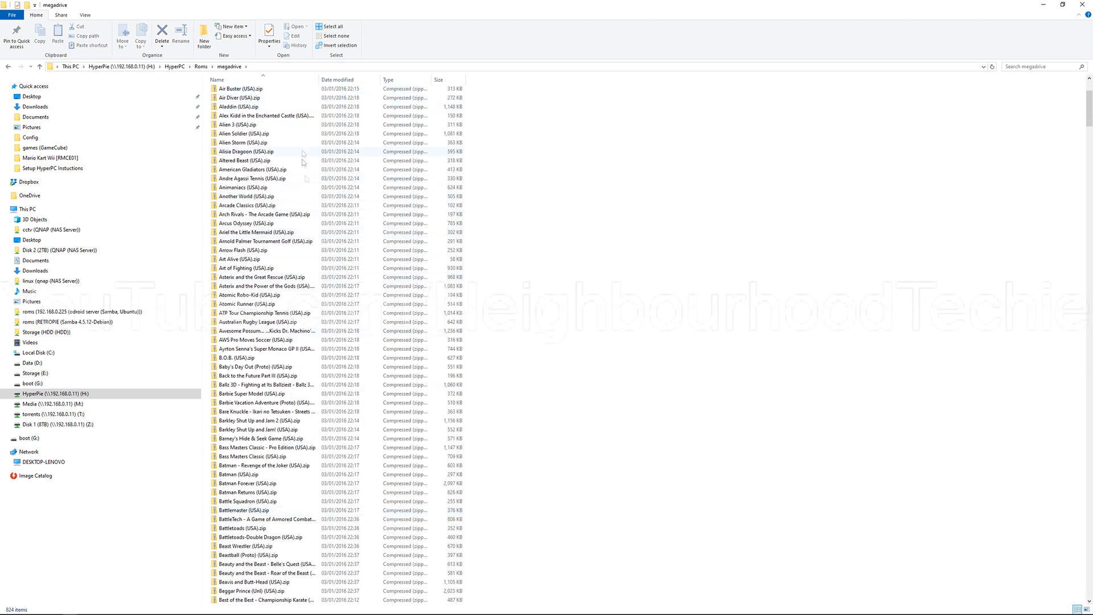
{"action": "scroll", "coordinate": [334, 291], "scroll_direction": "up", "scroll_amount": 5}
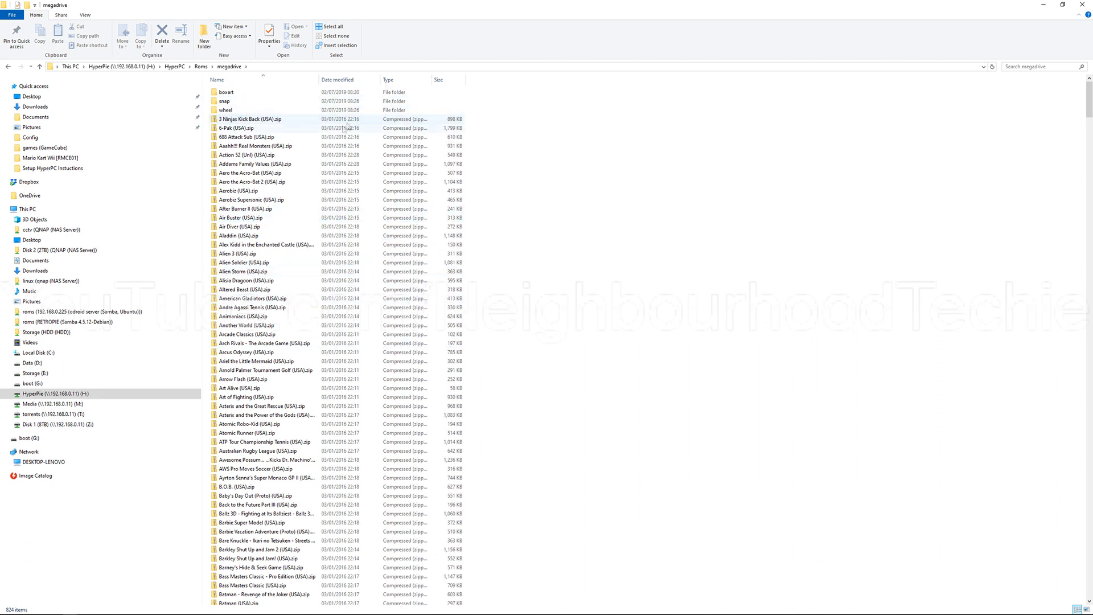
{"action": "left_click", "coordinate": [256, 67]}
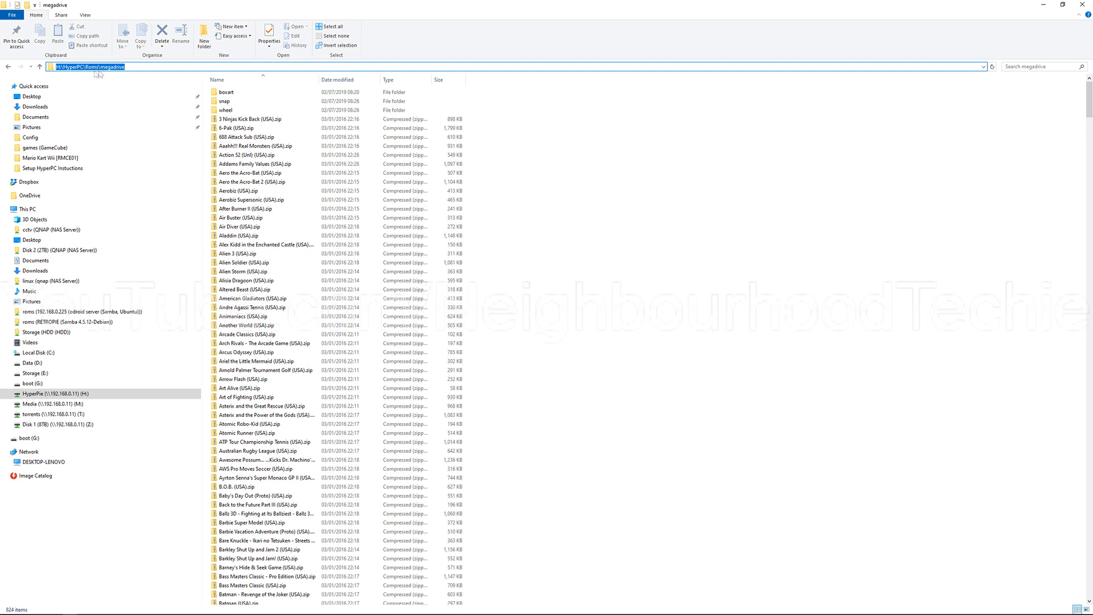
Step: Go back to the Roms folder, open the snes folder, and check its path
{"action": "left_click", "coordinate": [8, 67]}
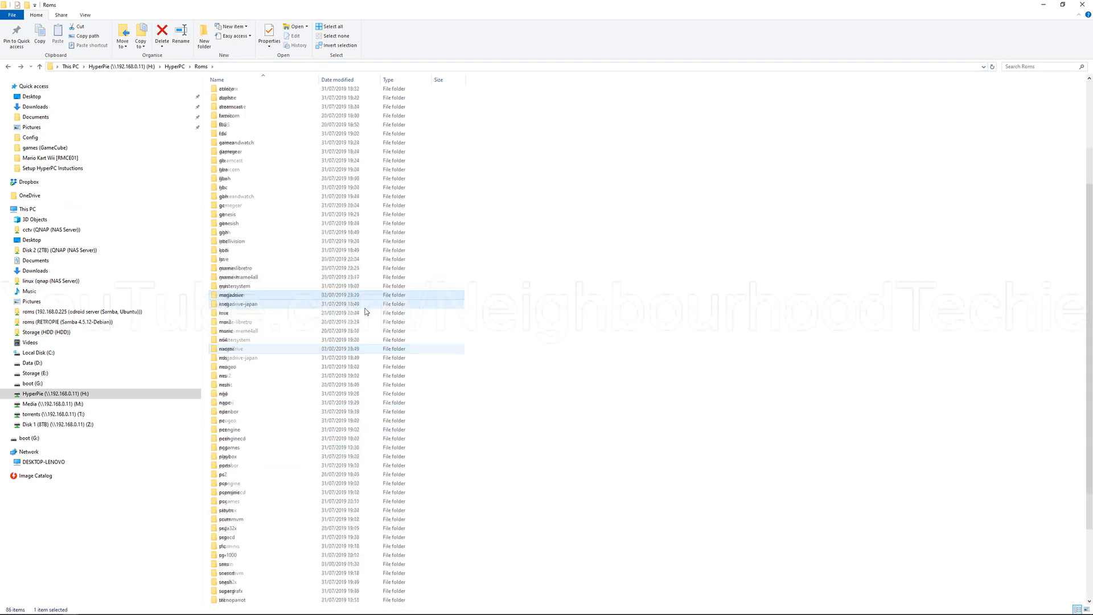
{"action": "scroll", "coordinate": [359, 311], "scroll_direction": "down", "scroll_amount": 3}
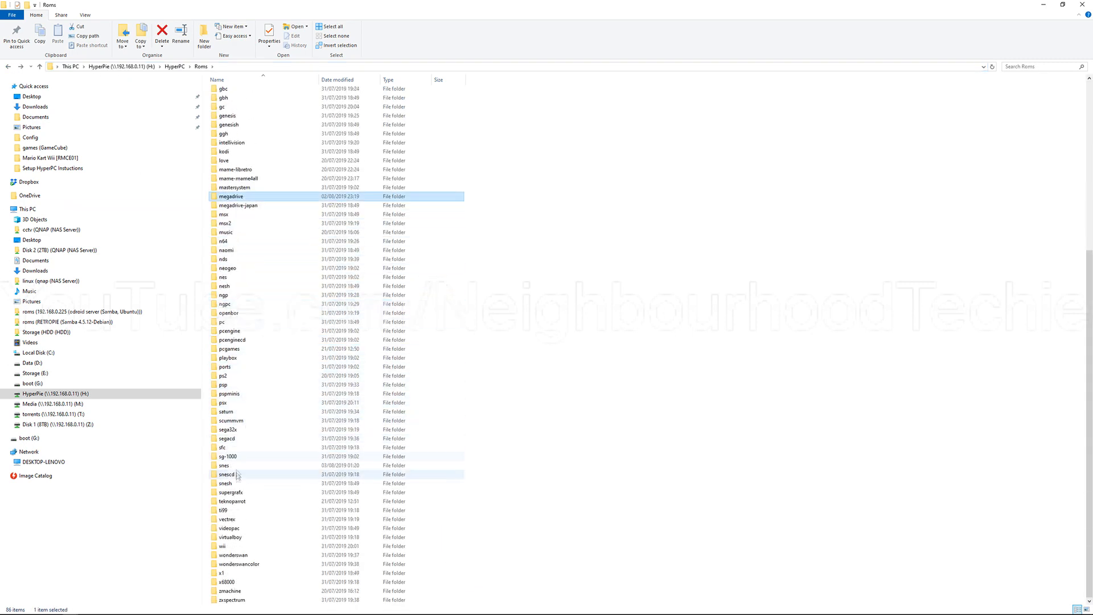
{"action": "double_click", "coordinate": [233, 465]}
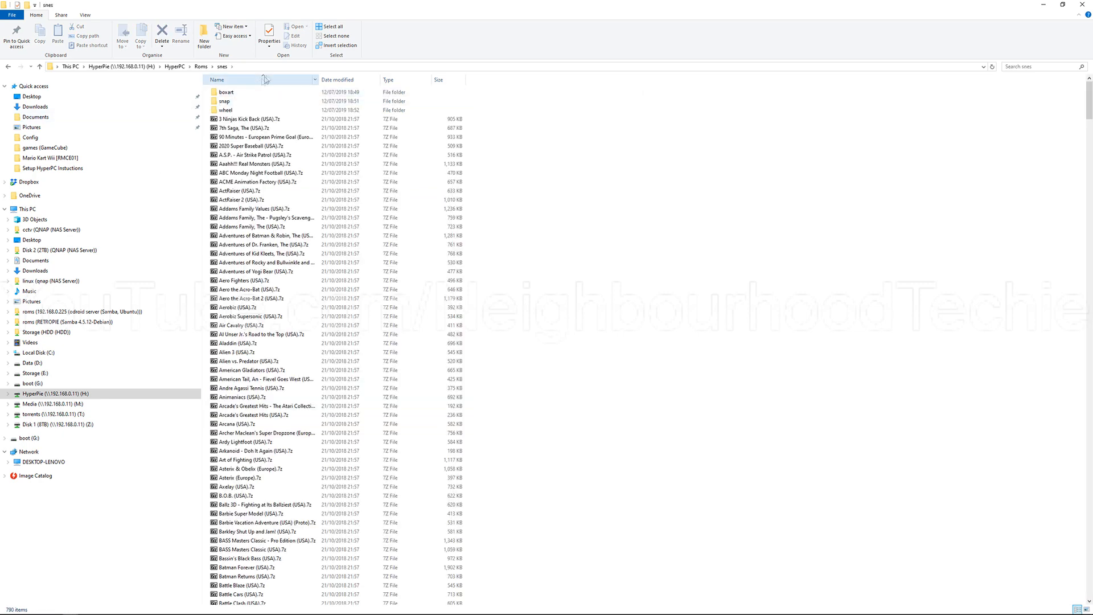
{"action": "left_click", "coordinate": [272, 69]}
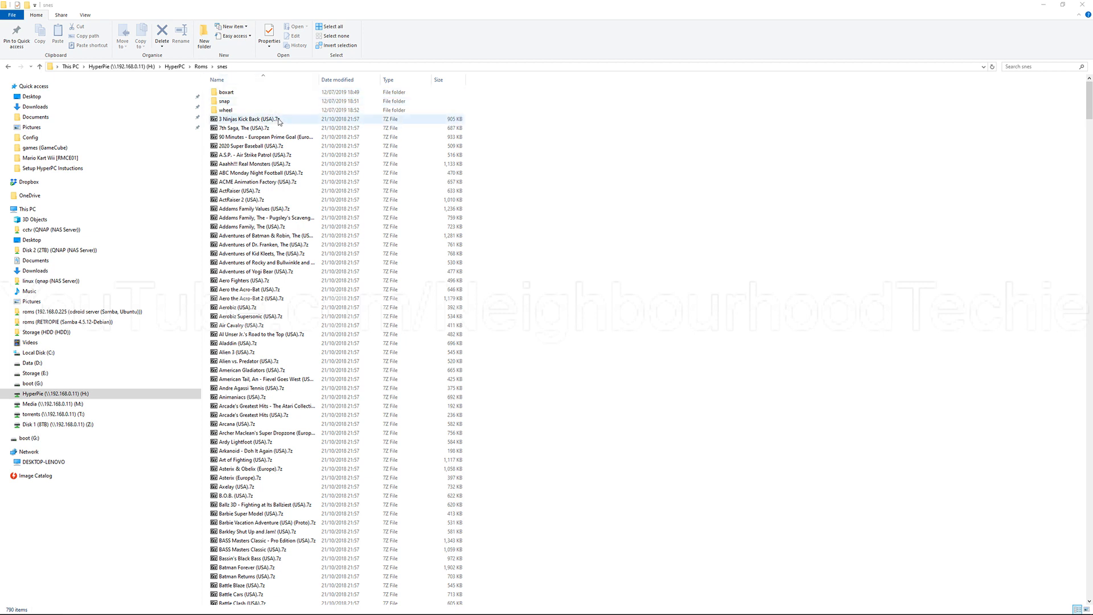
Step: Look through the snes snap folder, return to snes, and select the 3 Ninjas Kick Back (USA) ROM to compare file names
{"action": "double_click", "coordinate": [326, 105]}
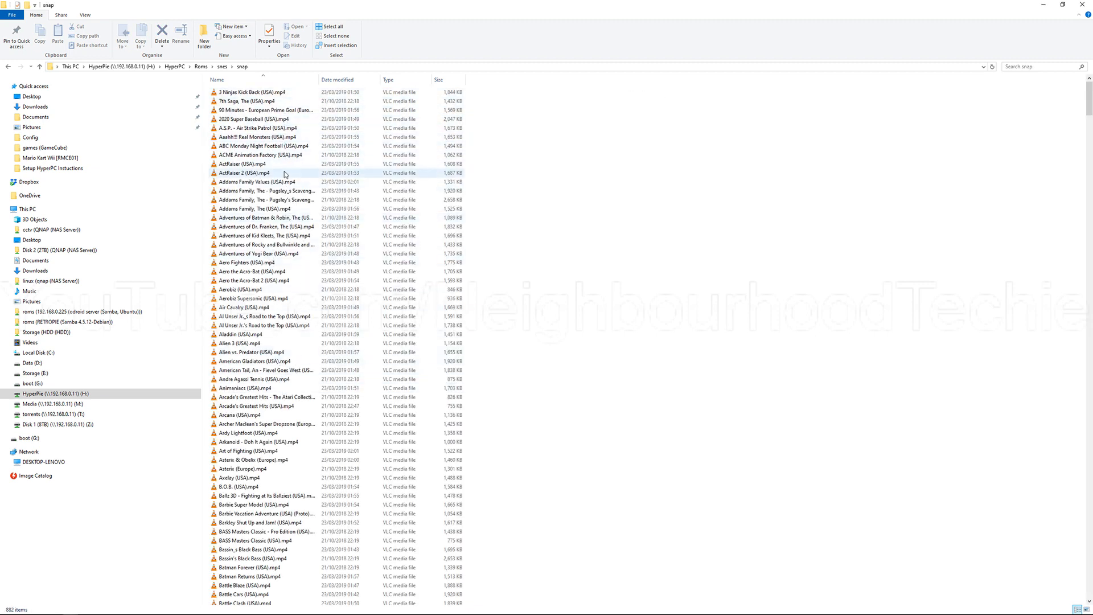
{"action": "left_click", "coordinate": [226, 70]}
{"action": "left_click", "coordinate": [277, 120]}
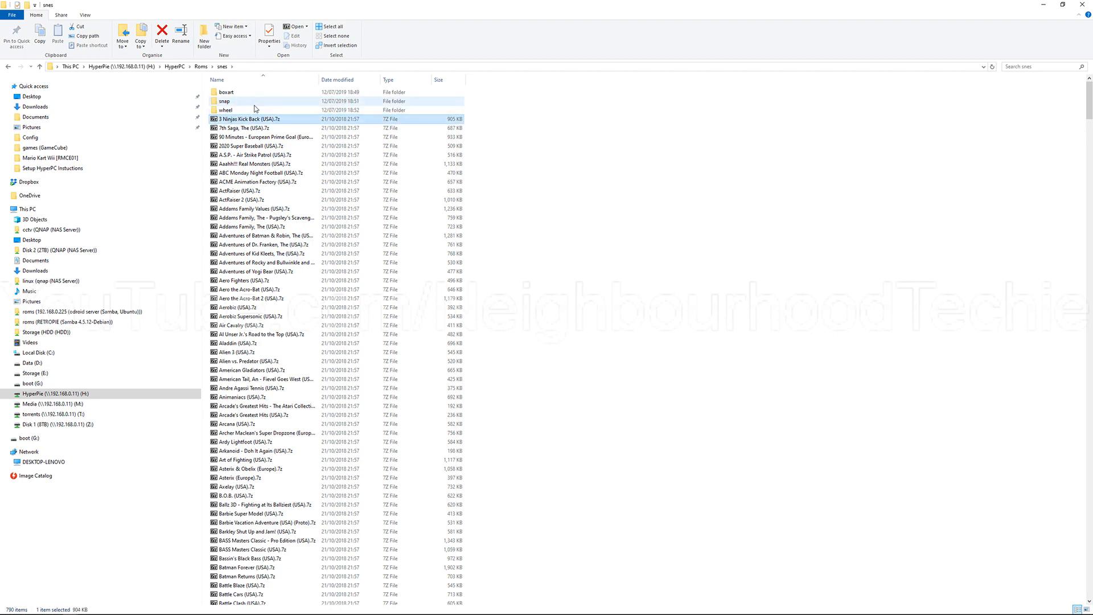
Step: Play the 3 Ninjas Kick Back (USA) preview video from the snap folder, close it, and return to the snes folder
{"action": "double_click", "coordinate": [256, 102]}
{"action": "left_click", "coordinate": [262, 94]}
{"action": "right_click", "coordinate": [262, 94]}
{"action": "left_click", "coordinate": [295, 96]}
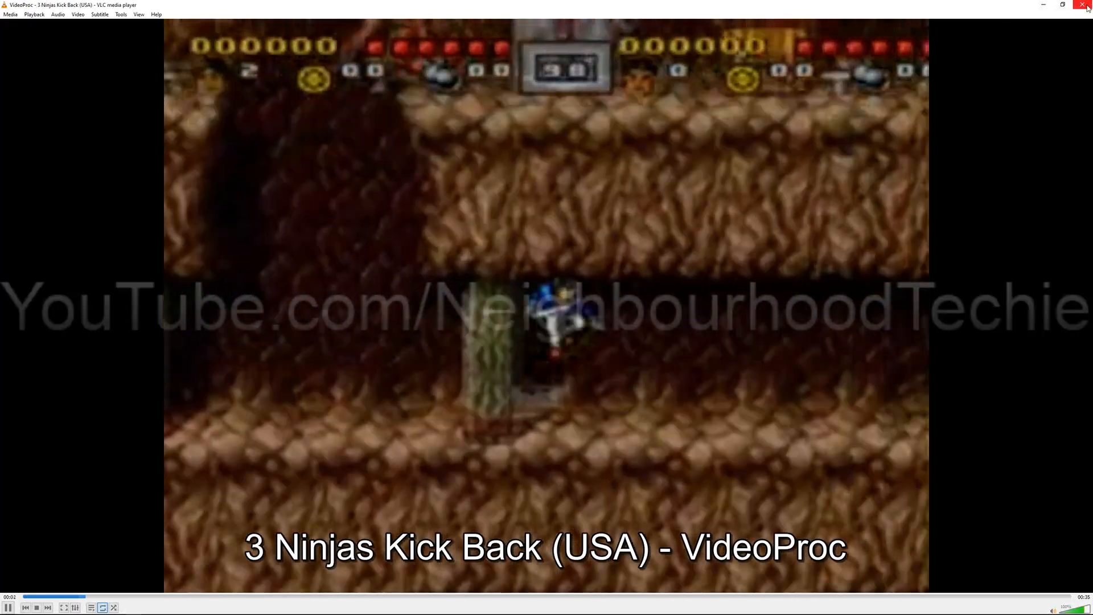
{"action": "left_click", "coordinate": [1089, 4]}
{"action": "left_click", "coordinate": [226, 68]}
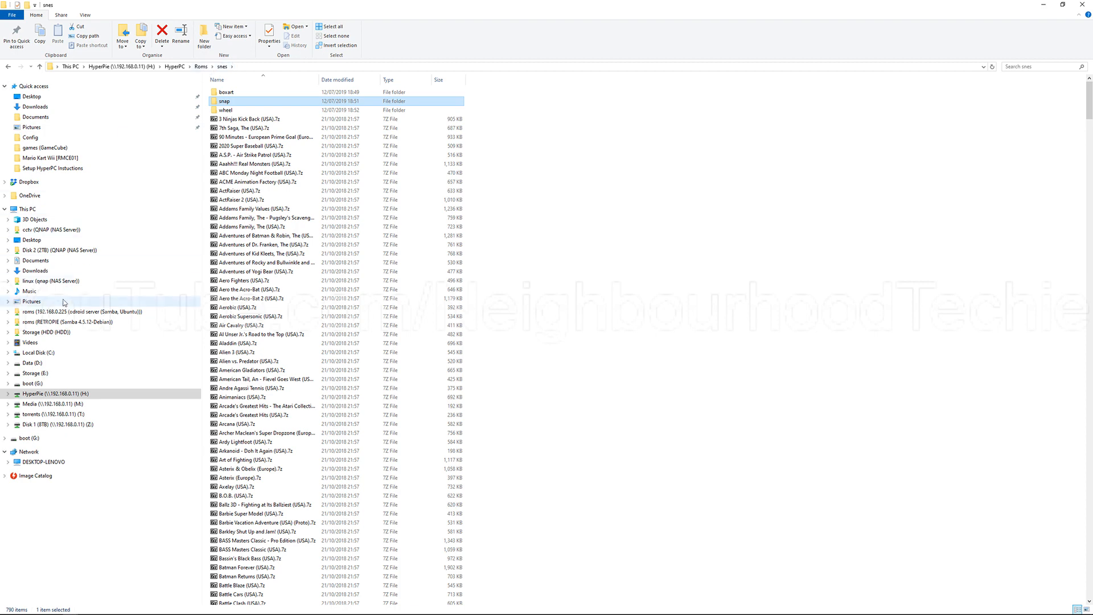
Step: Go to the local D:\HyperPC folder, show its full path, and open its RocketLauncher\Media\Fonts subfolder
{"action": "left_click", "coordinate": [80, 363]}
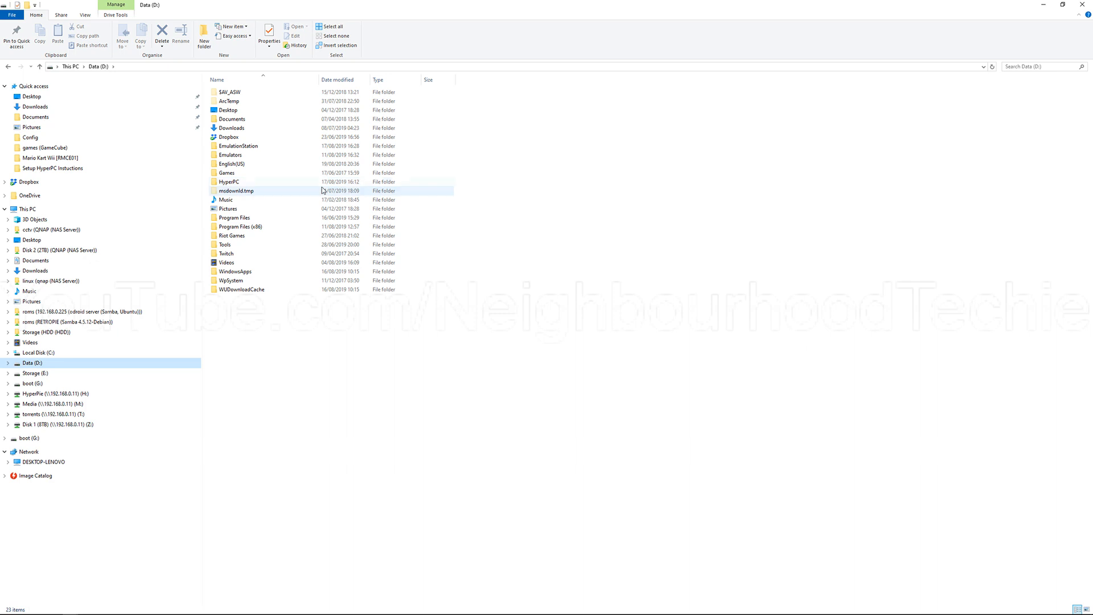
{"action": "double_click", "coordinate": [264, 184]}
{"action": "left_click", "coordinate": [170, 67]}
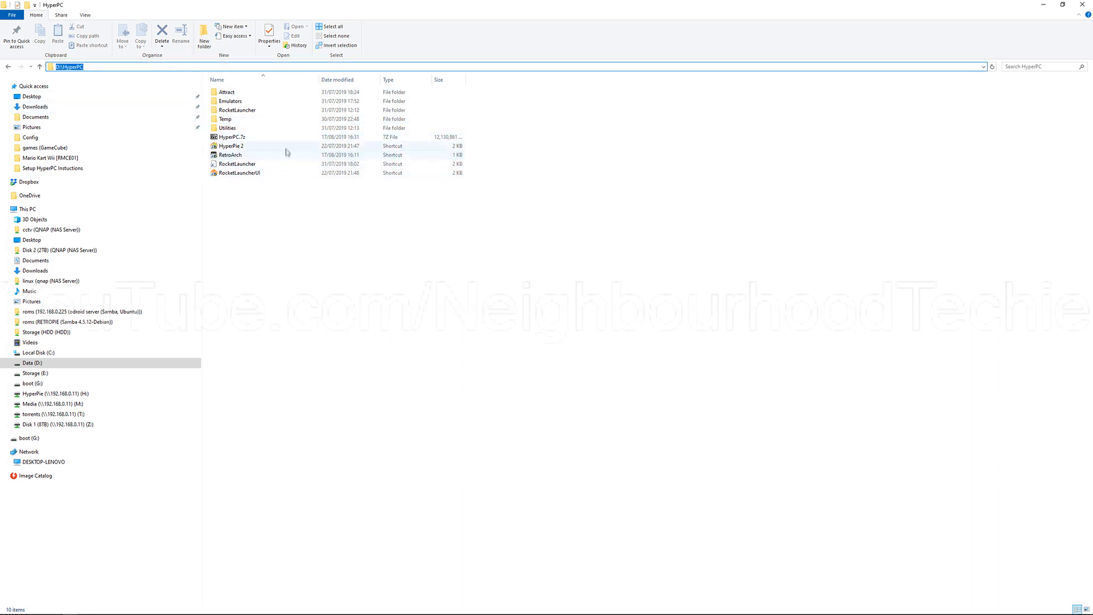
{"action": "double_click", "coordinate": [281, 111]}
{"action": "double_click", "coordinate": [281, 119]}
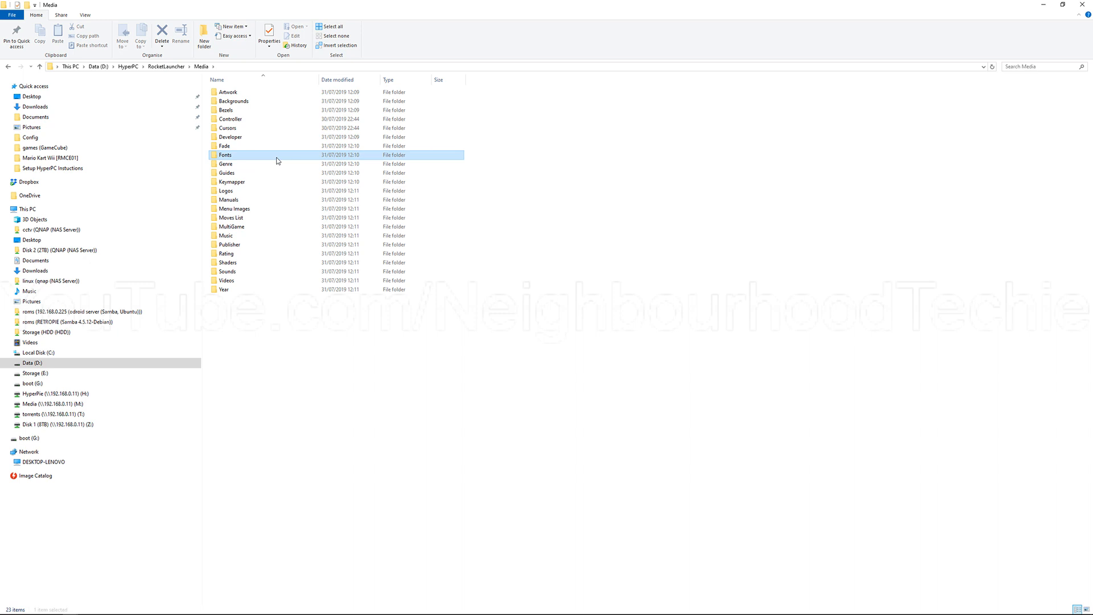
{"action": "double_click", "coordinate": [275, 156]}
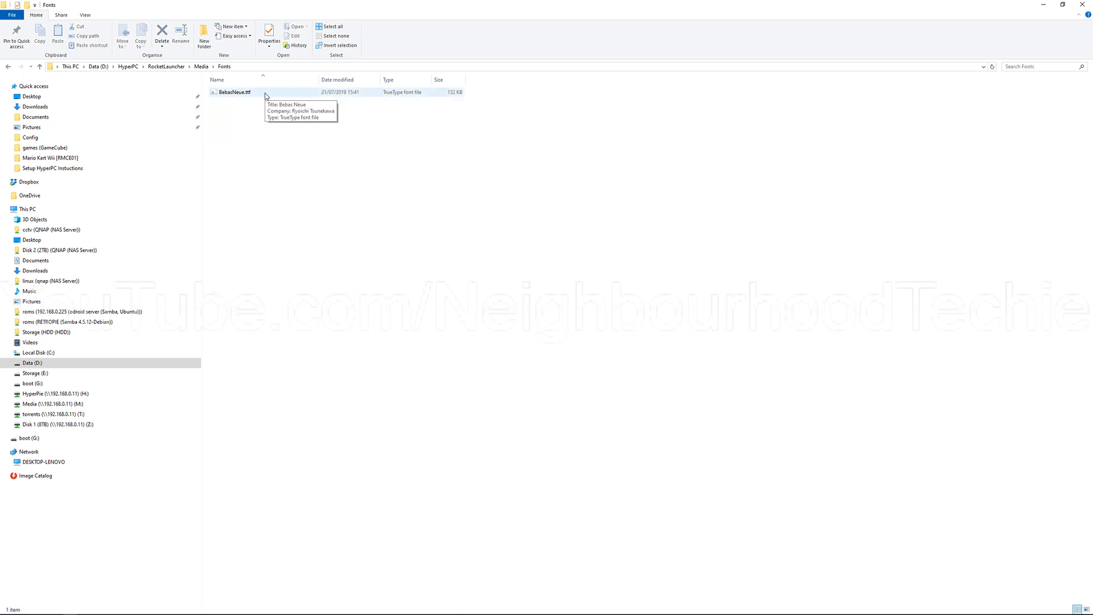
Step: Try to install the BebasNeue.ttf font, decline replacing the existing copy, and close the font preview
{"action": "double_click", "coordinate": [264, 93]}
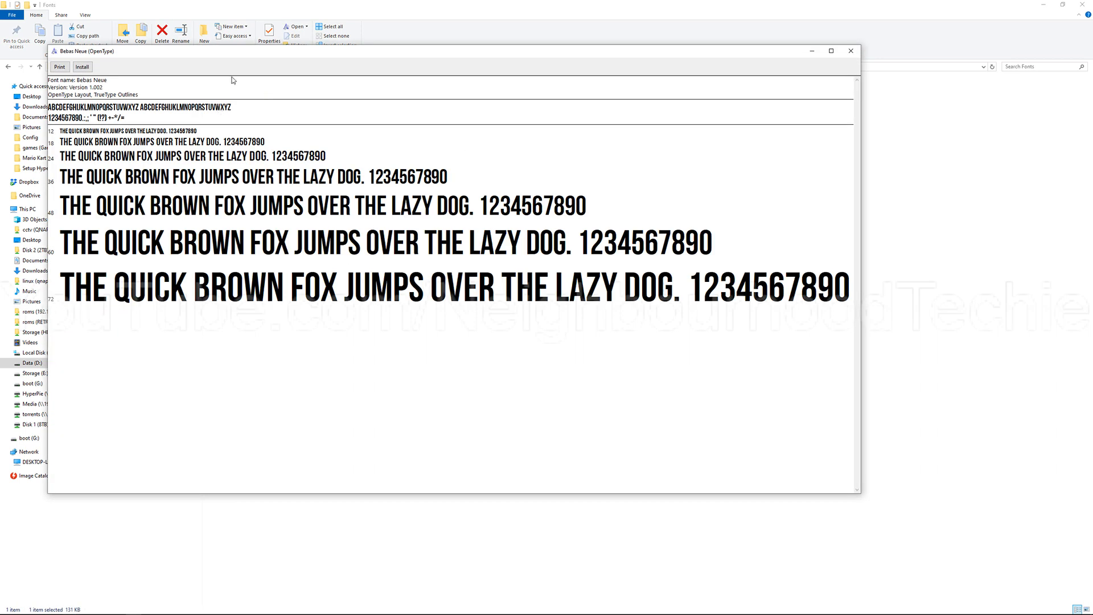
{"action": "left_click", "coordinate": [82, 70]}
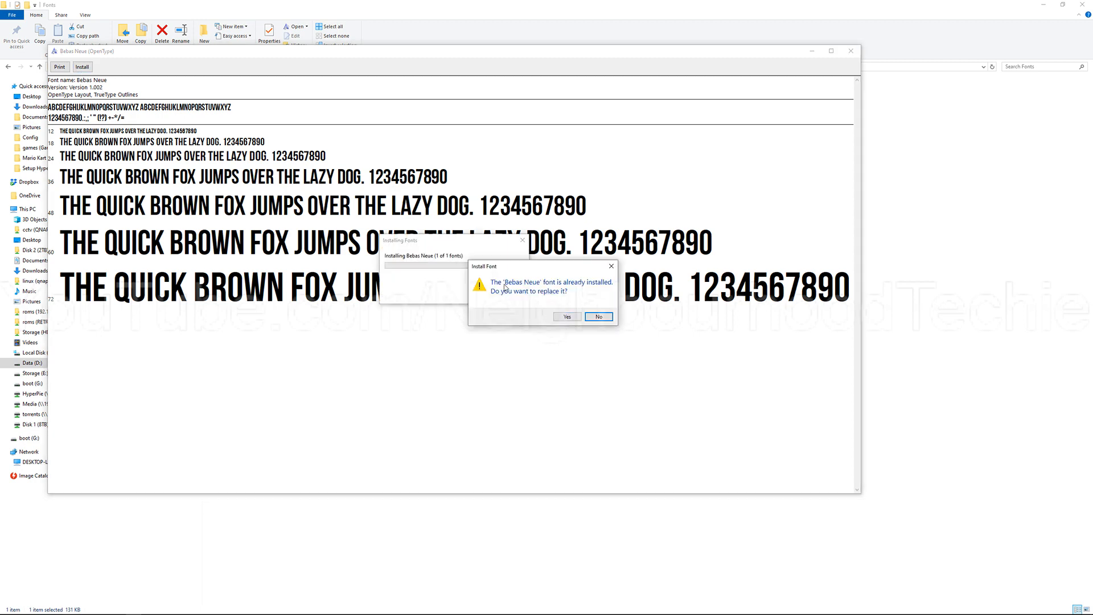
{"action": "left_click", "coordinate": [608, 320]}
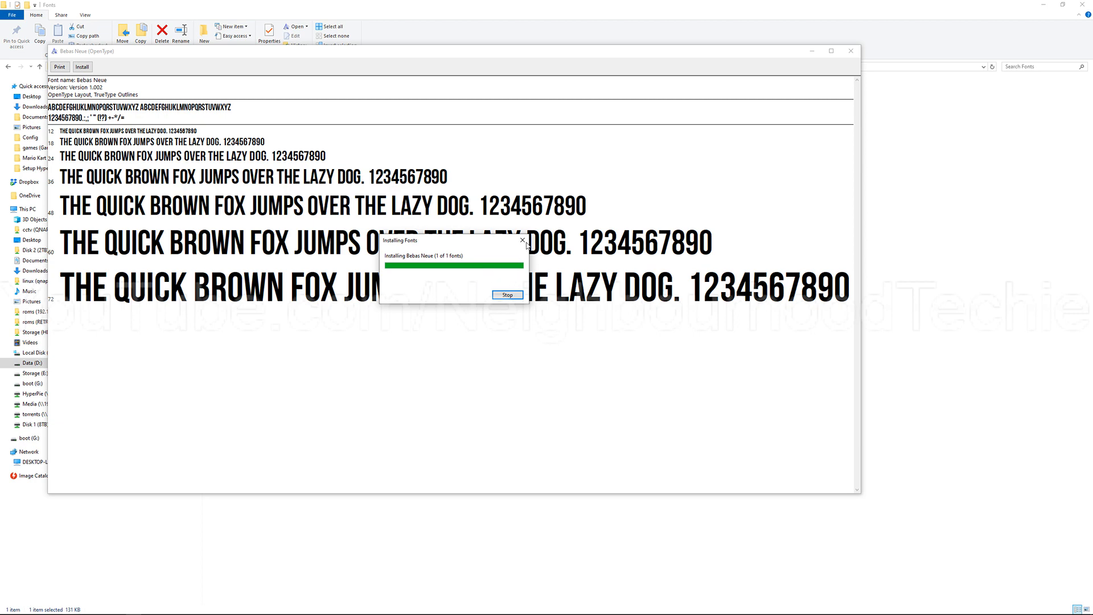
{"action": "left_click", "coordinate": [851, 51]}
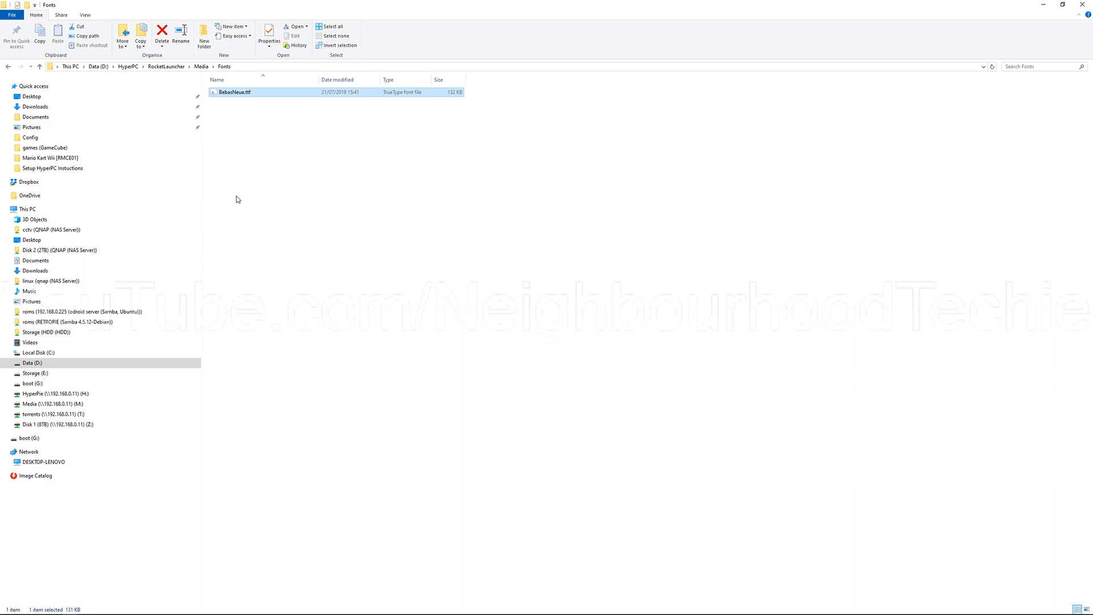
Step: Browse from This PC to the HyperPC folder on the mapped HyperPie (H:) network drive
{"action": "left_click", "coordinate": [118, 210]}
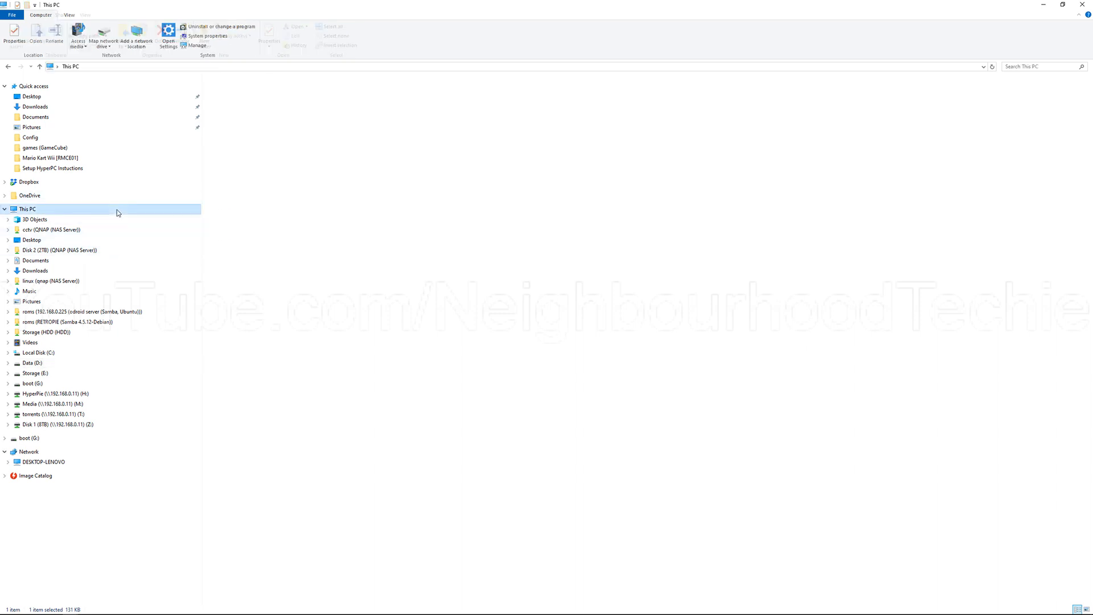
{"action": "double_click", "coordinate": [452, 139]}
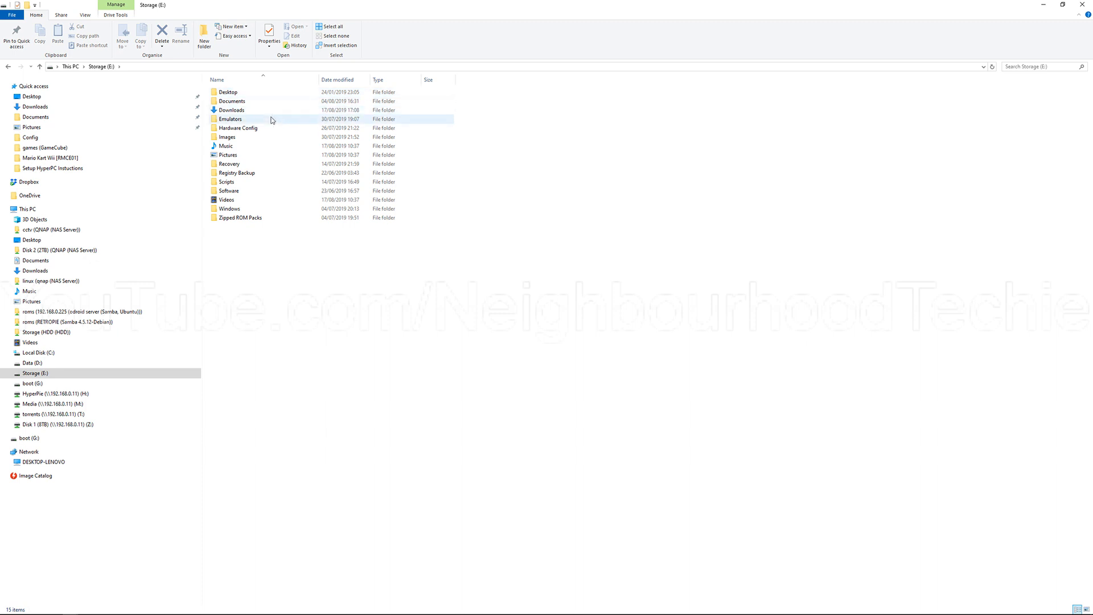
{"action": "left_click", "coordinate": [102, 392]}
{"action": "double_click", "coordinate": [298, 93]}
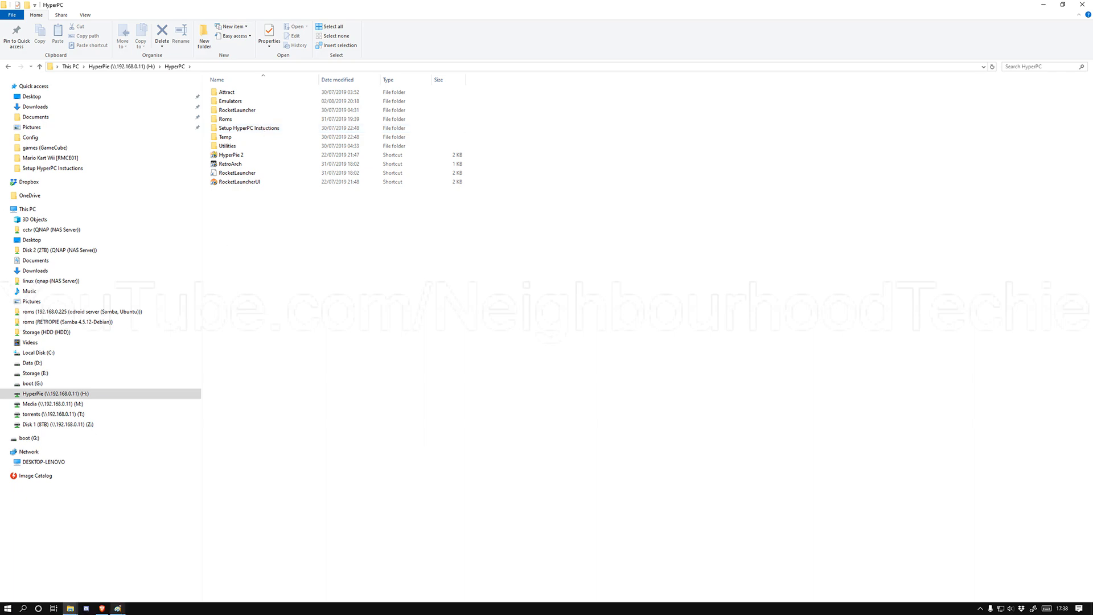
{"action": "left_click", "coordinate": [102, 608]}
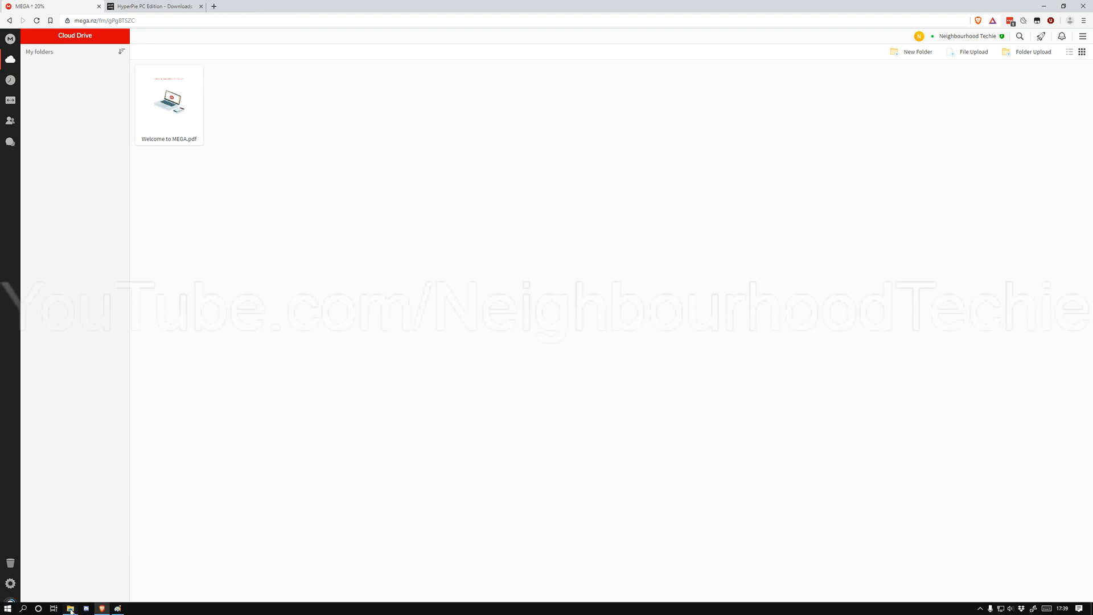
{"action": "mouse_move", "coordinate": [70, 606]}
{"action": "left_click", "coordinate": [131, 574]}
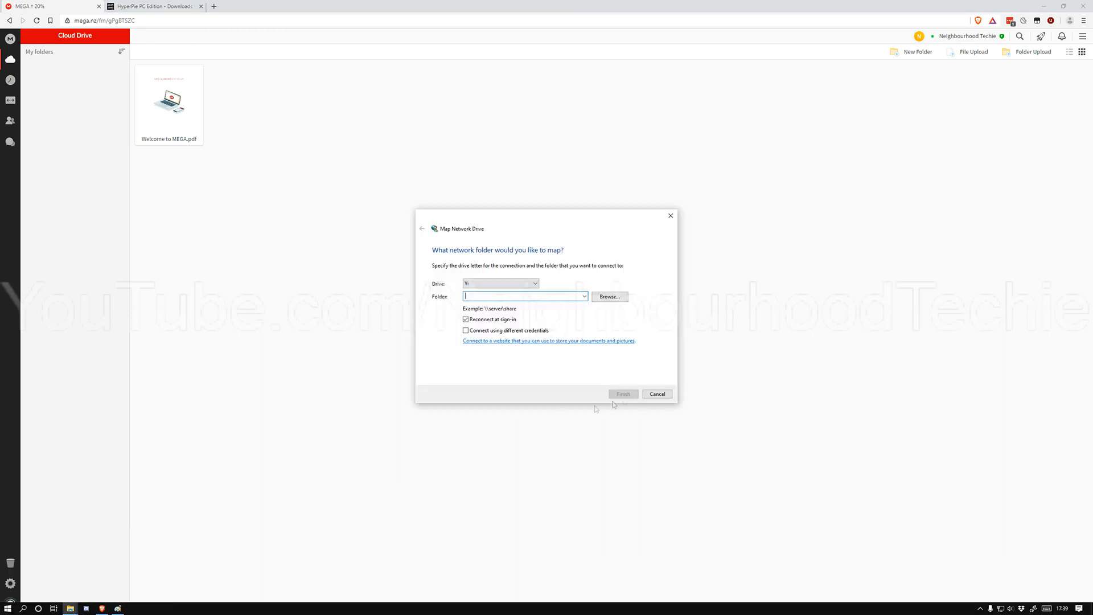
{"action": "left_click", "coordinate": [657, 394]}
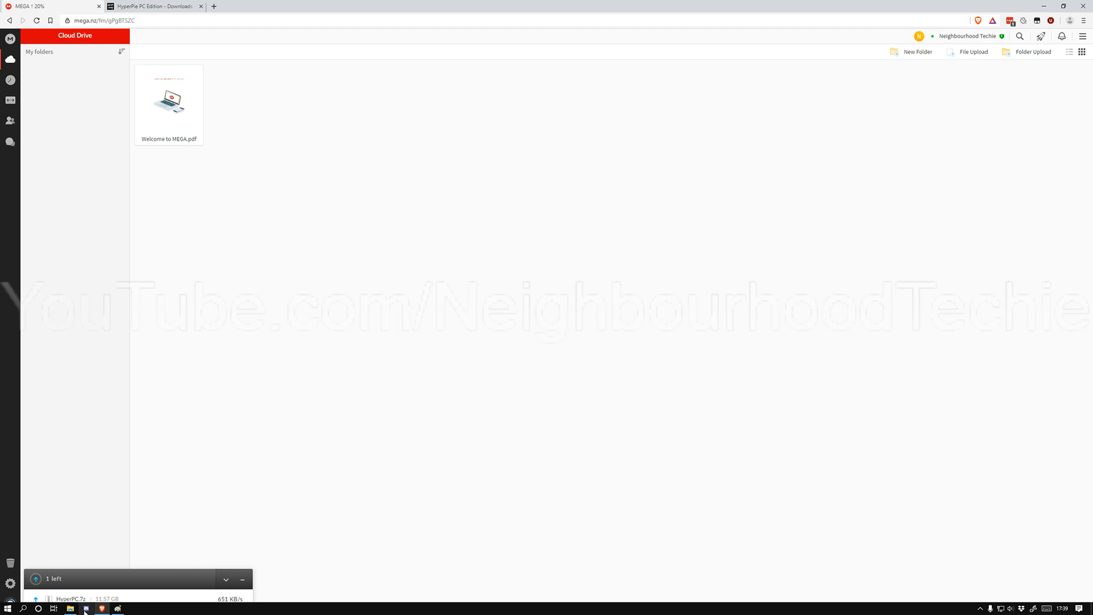
{"action": "left_click", "coordinate": [71, 608]}
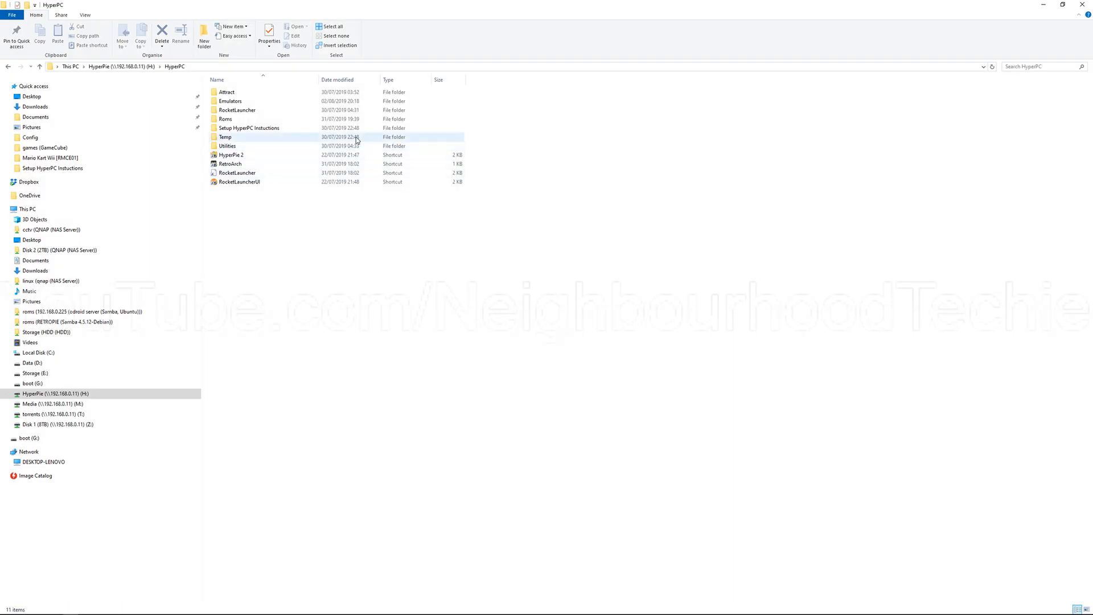
Step: Open NASUACAdminHack.reg from the Setup HyperPC Instuctions folder for editing in Notepad
{"action": "double_click", "coordinate": [338, 128]}
{"action": "left_click", "coordinate": [296, 101]}
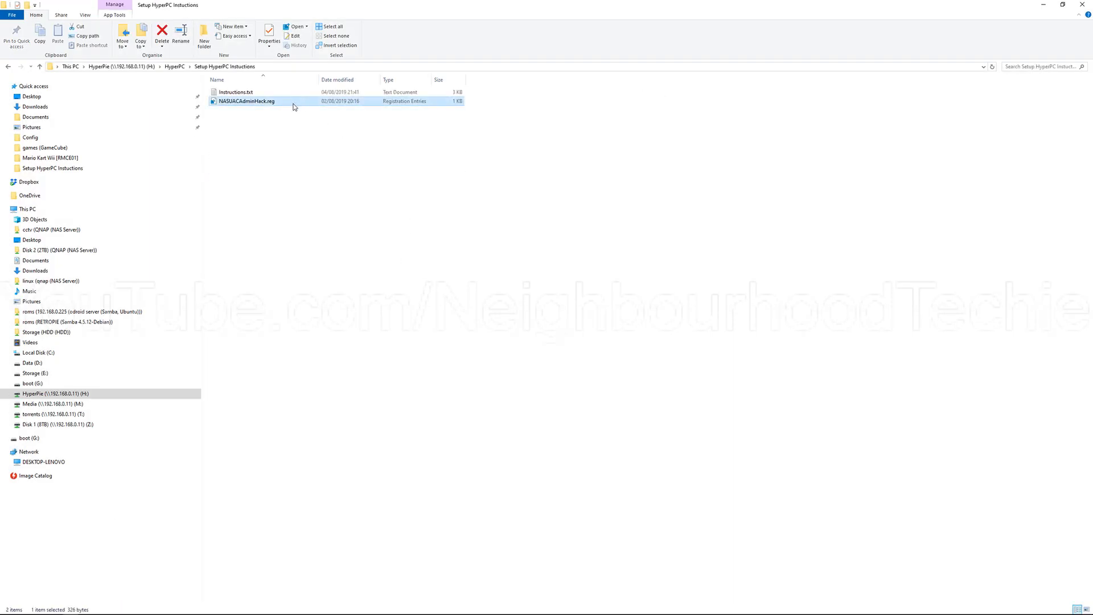
{"action": "right_click", "coordinate": [294, 107]}
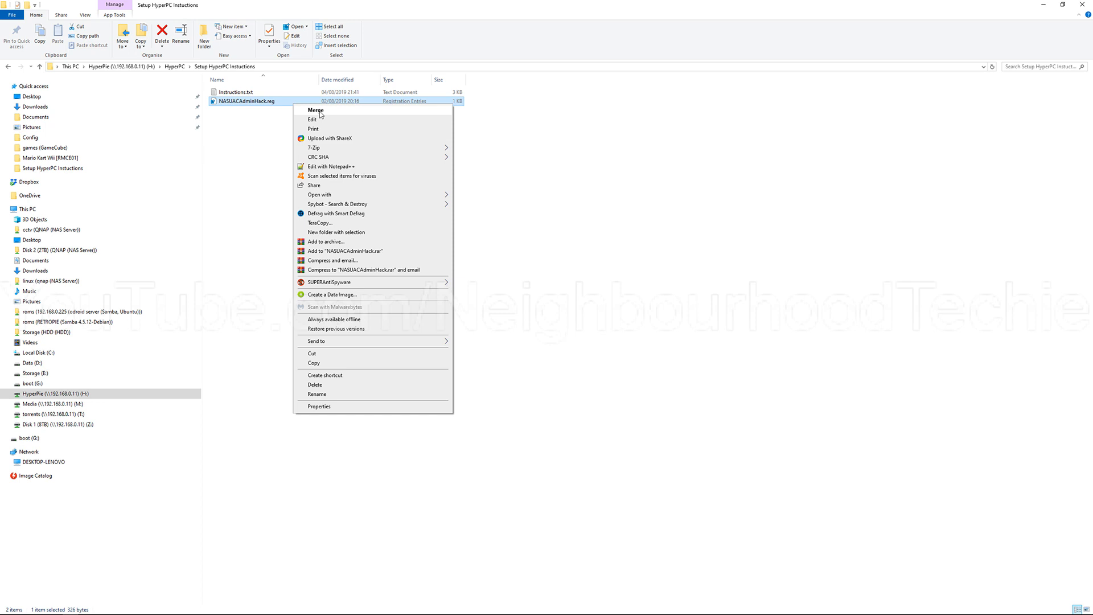
{"action": "left_click", "coordinate": [326, 119]}
{"action": "left_click", "coordinate": [568, 320]}
Step: Examine the EnableLinkedConnections registry entry, close the file without changes, and return to the HyperPC folder on the H: drive
{"action": "left_click_drag", "start_coordinate": [691, 167], "coordinate": [502, 91]}
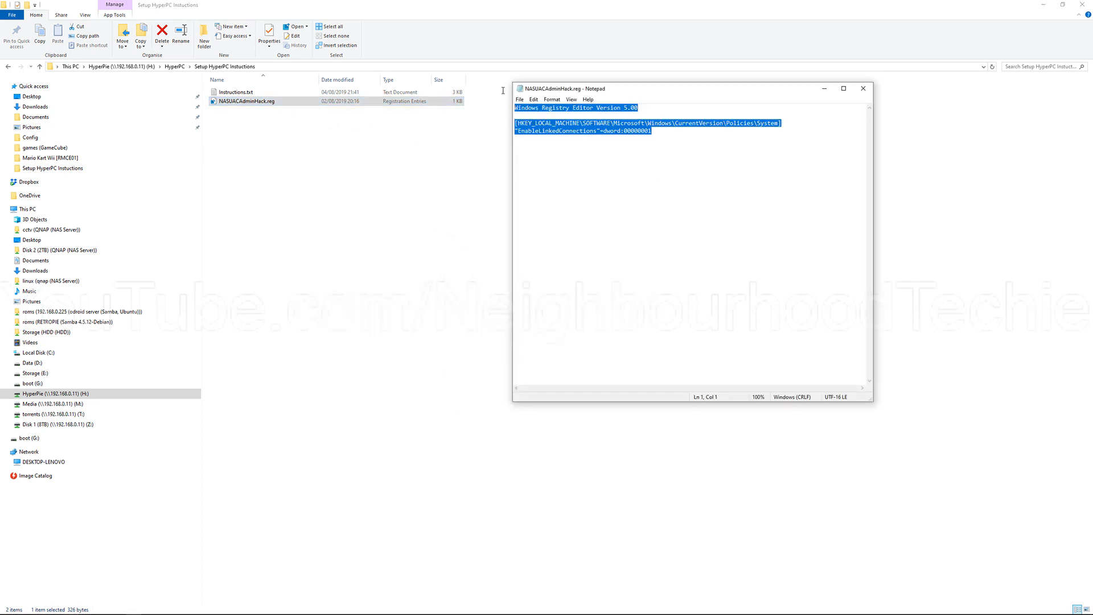
{"action": "left_click_drag", "start_coordinate": [704, 171], "coordinate": [506, 98]}
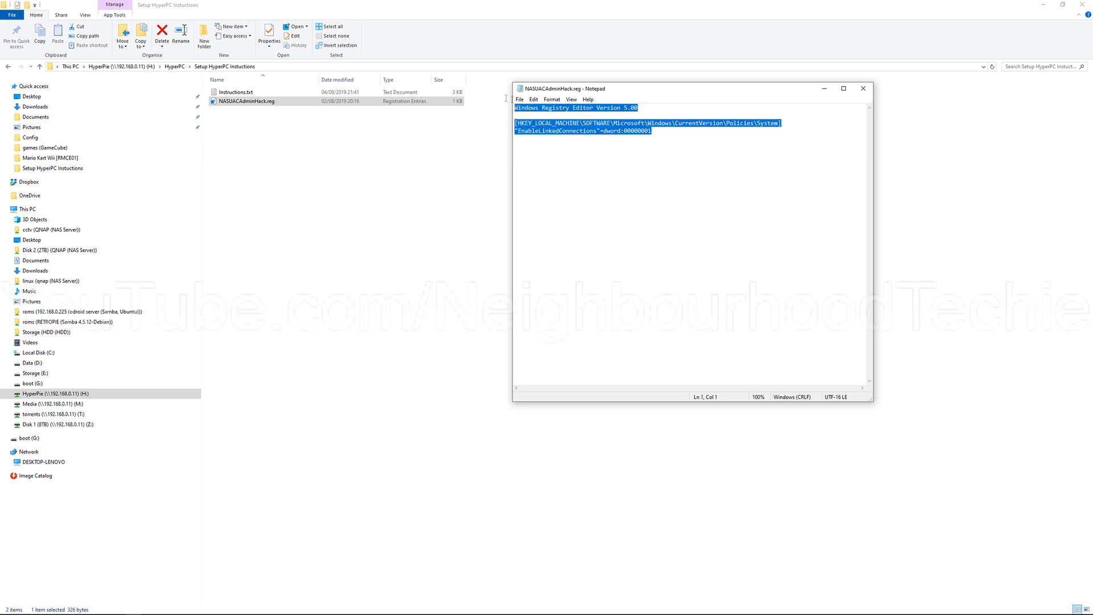
{"action": "left_click", "coordinate": [636, 149]}
{"action": "left_click_drag", "start_coordinate": [659, 132], "coordinate": [511, 134]}
{"action": "left_click_drag", "start_coordinate": [685, 198], "coordinate": [495, 87]}
{"action": "left_click", "coordinate": [862, 88]}
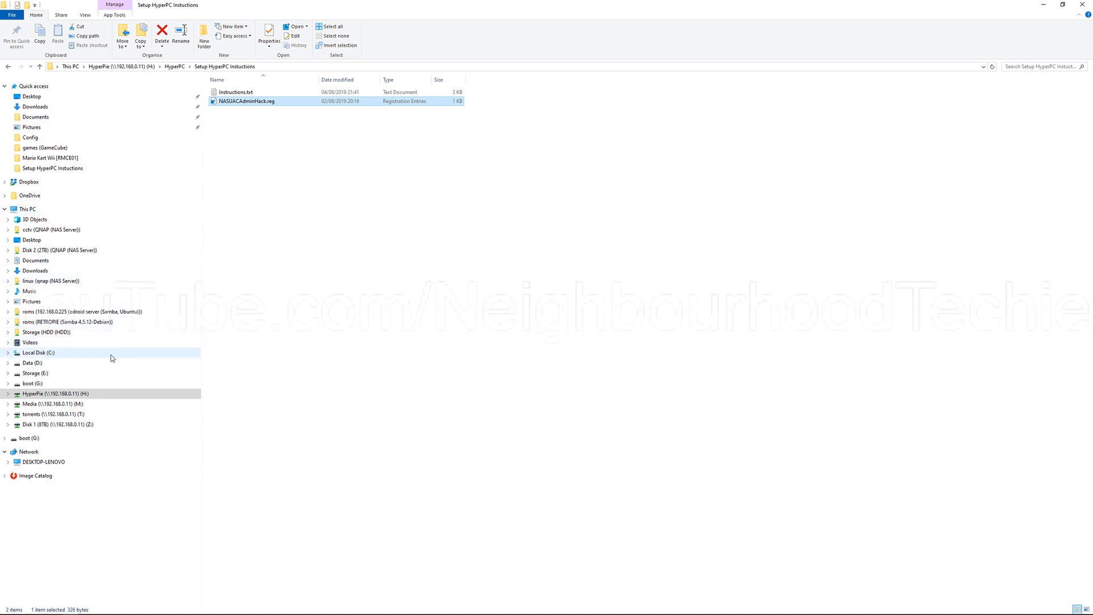
{"action": "left_click", "coordinate": [104, 396]}
{"action": "double_click", "coordinate": [294, 95]}
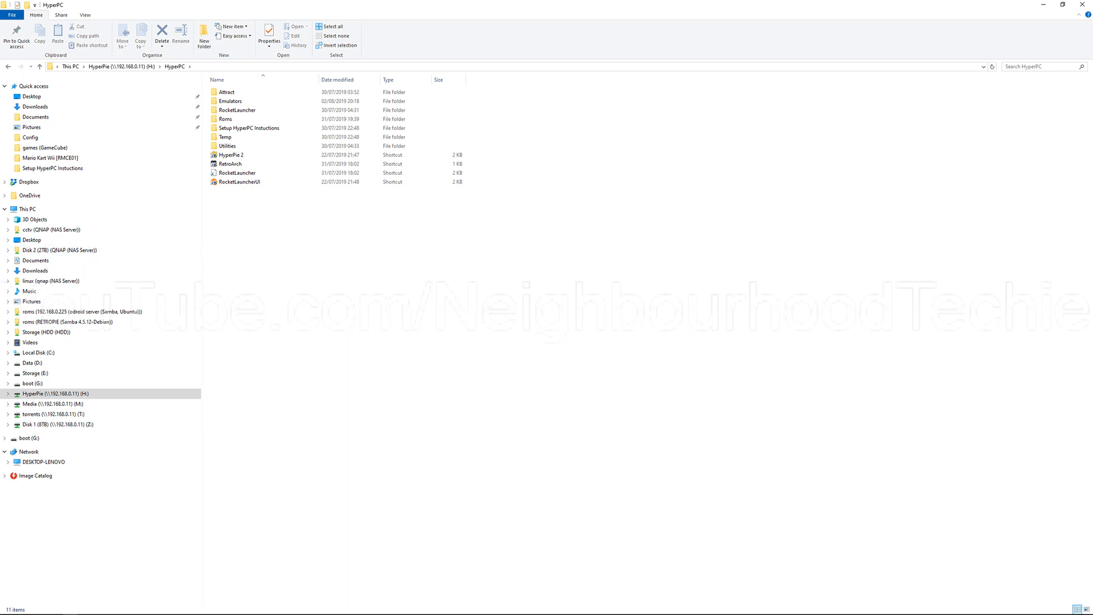
Step: Switch to the Brave browser, search for "retroarch" in a new tab, and open the official RetroArch website
{"action": "left_click", "coordinate": [102, 608]}
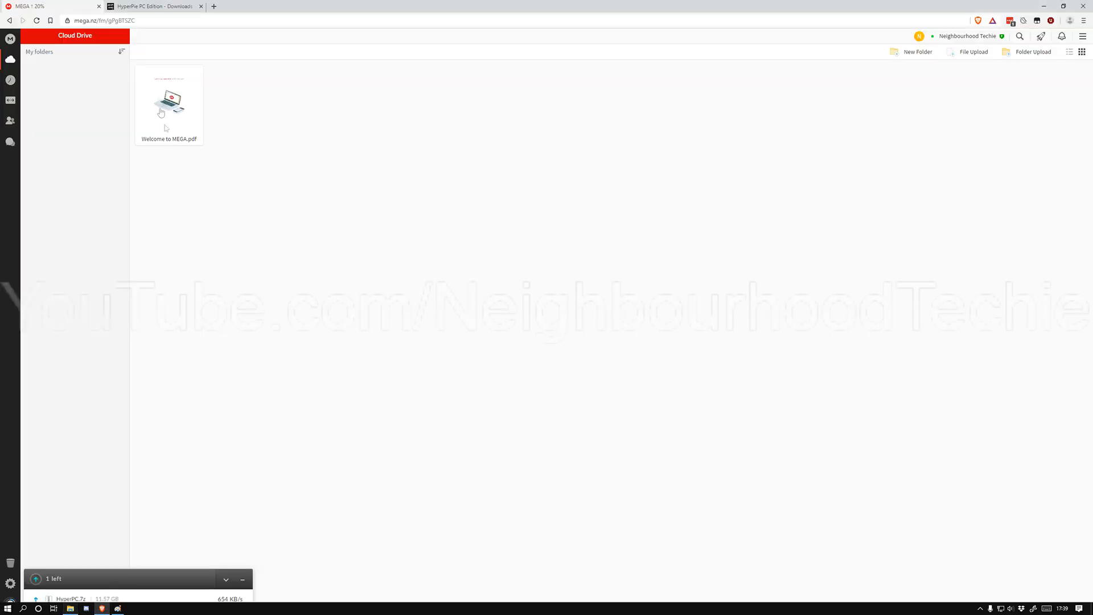
{"action": "left_click", "coordinate": [214, 5]}
{"action": "type", "text": "retroarch"}
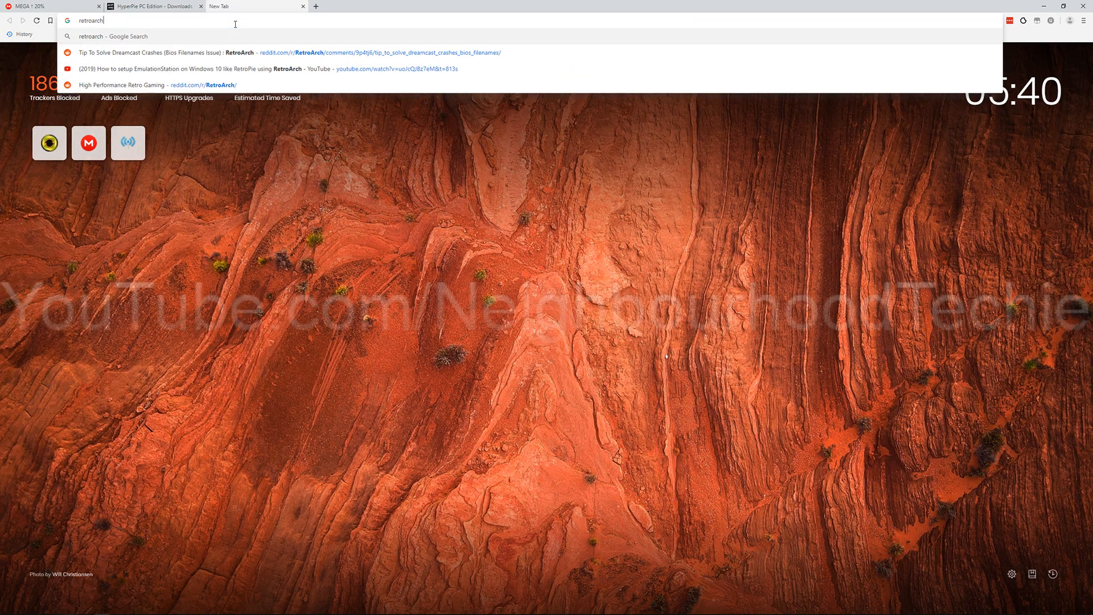
{"action": "key", "text": "Return"}
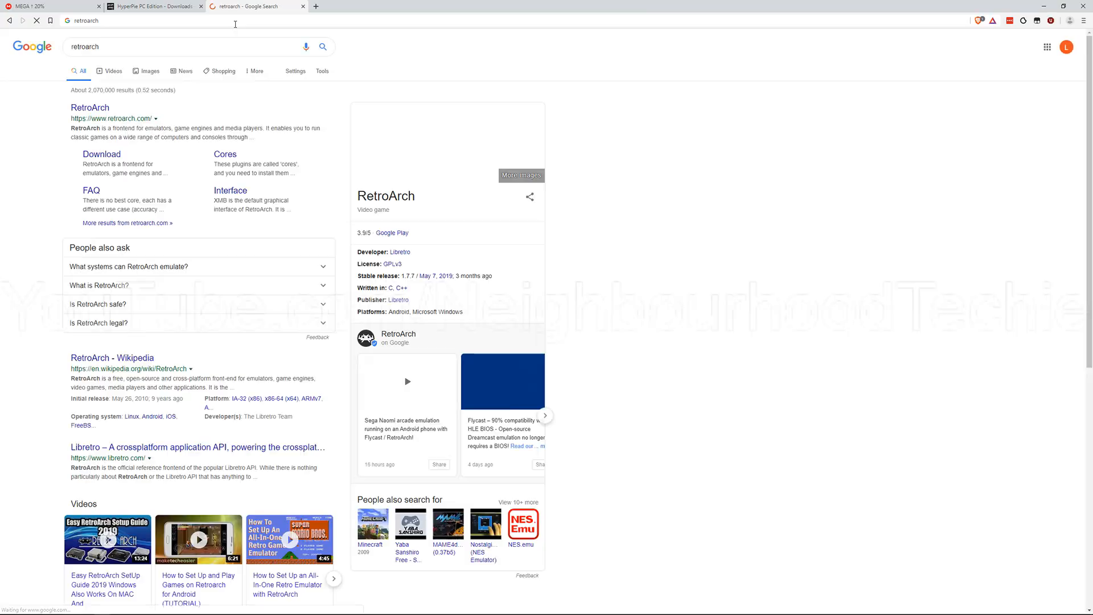
{"action": "left_click", "coordinate": [91, 109]}
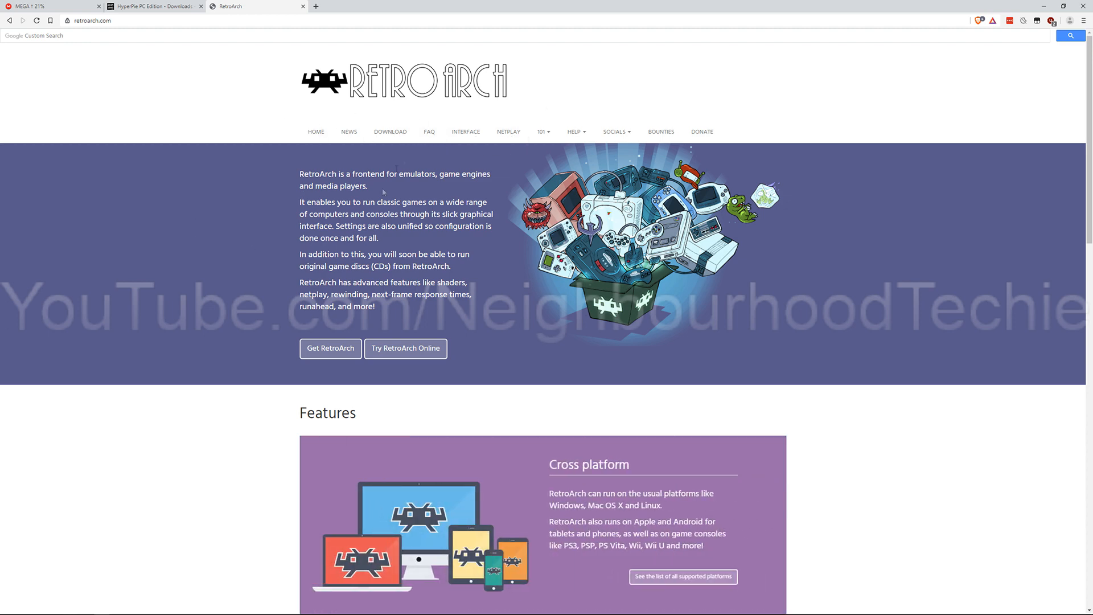
Step: Download the 64-bit RetroArch installer for Windows 10 / 8 / 7 from the site's download page
{"action": "left_click", "coordinate": [391, 131]}
{"action": "scroll", "coordinate": [521, 418], "scroll_direction": "down", "scroll_amount": 3}
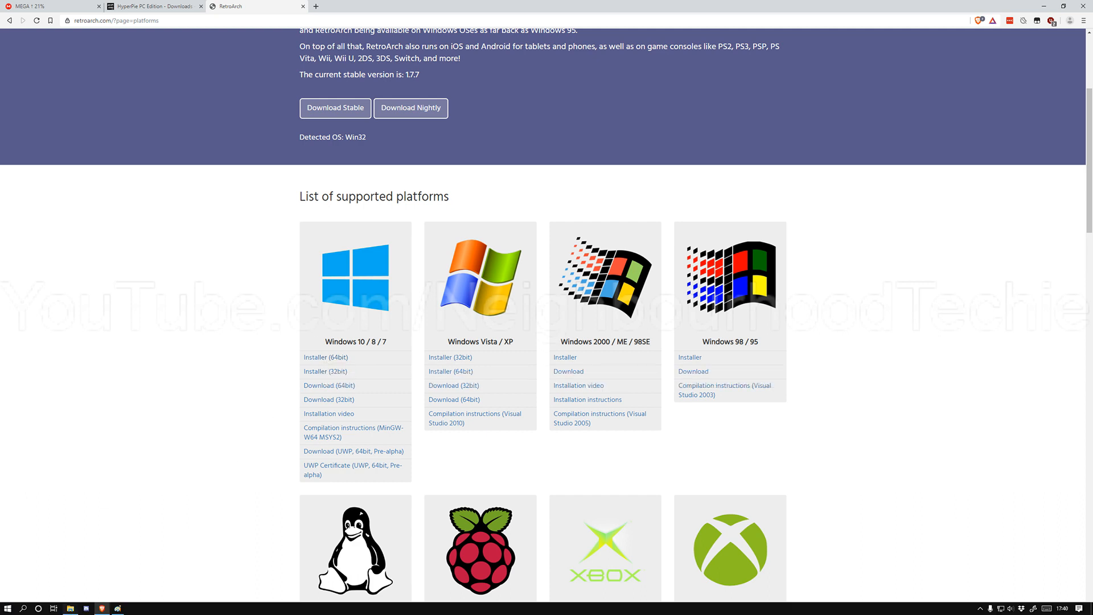
{"action": "mouse_move", "coordinate": [80, 610]}
{"action": "left_click", "coordinate": [325, 356]}
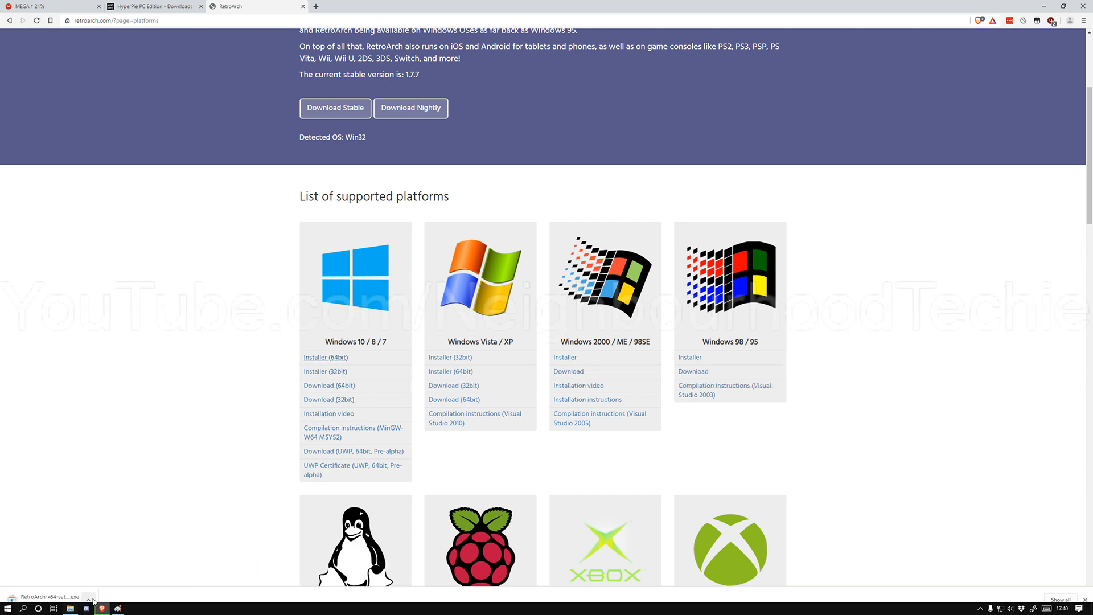
Step: Show the downloaded file in the Downloads folder and launch RetroArch-x64-setup.exe once the download completes
{"action": "left_click", "coordinate": [88, 599]}
{"action": "left_click", "coordinate": [131, 569]}
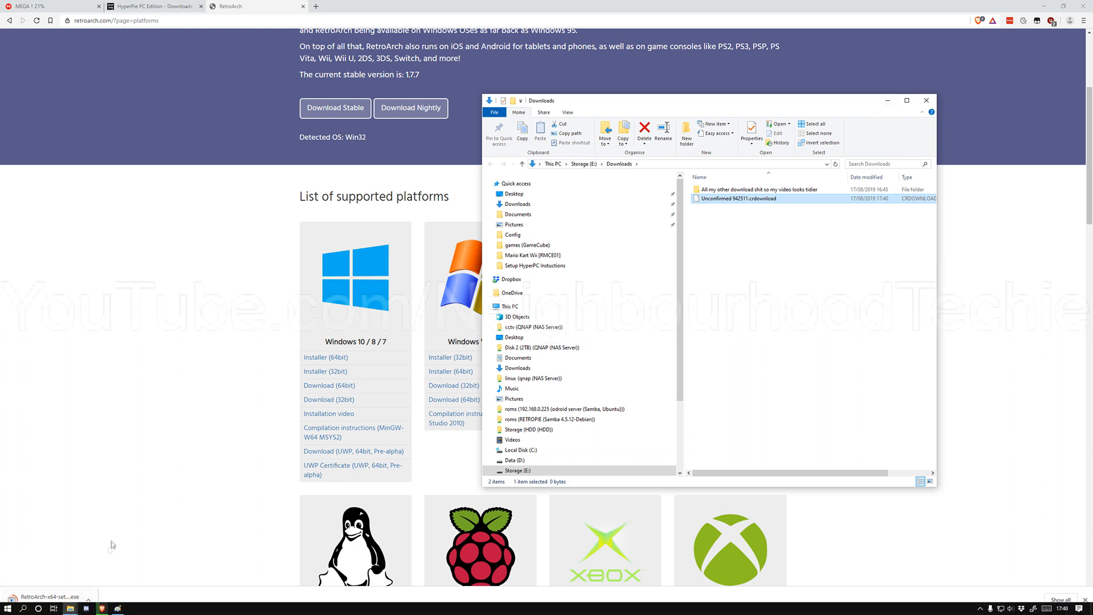
{"action": "left_click", "coordinate": [88, 599]}
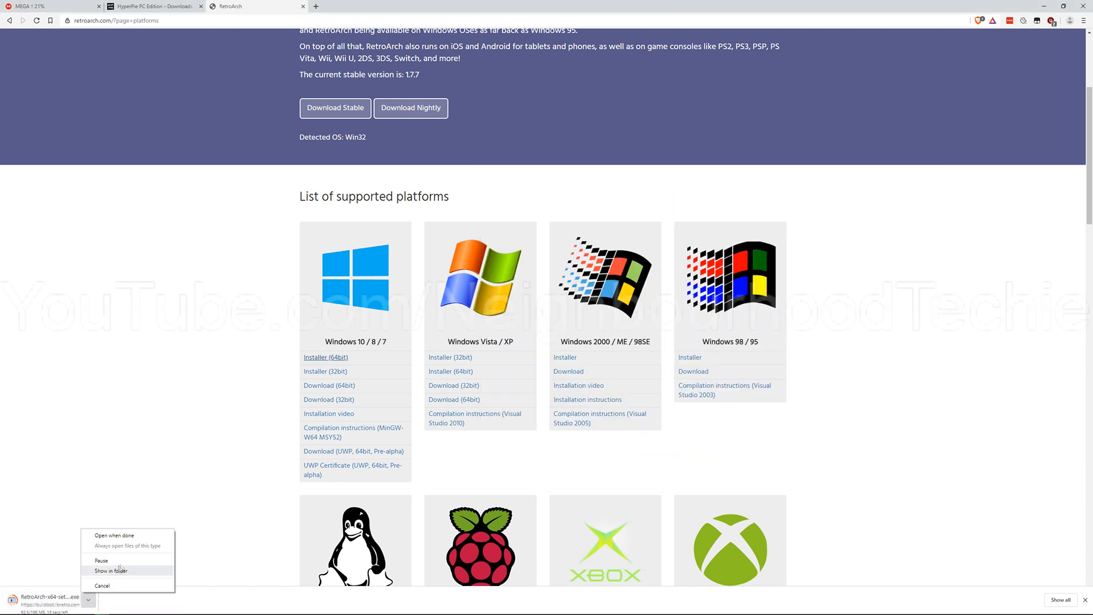
{"action": "left_click", "coordinate": [132, 571]}
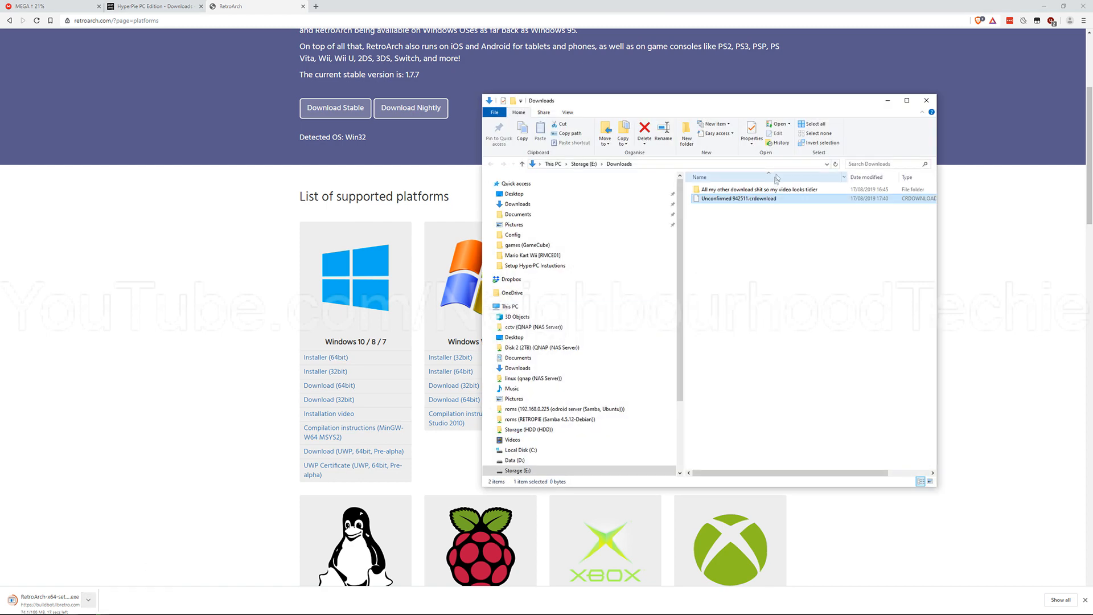
{"action": "left_click_drag", "start_coordinate": [776, 94], "coordinate": [776, 91]}
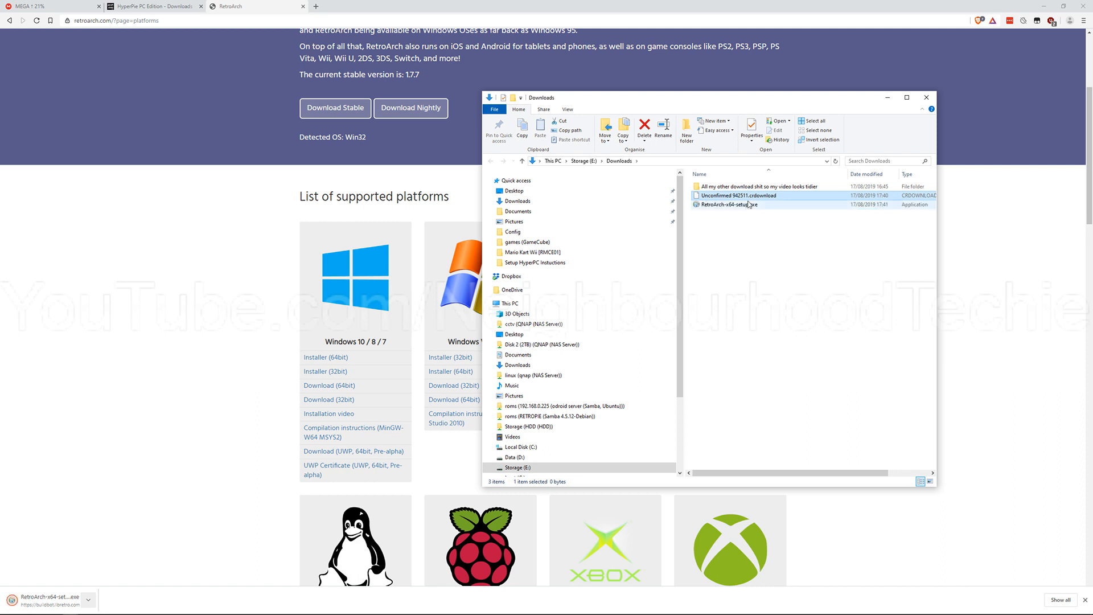
{"action": "double_click", "coordinate": [747, 205]}
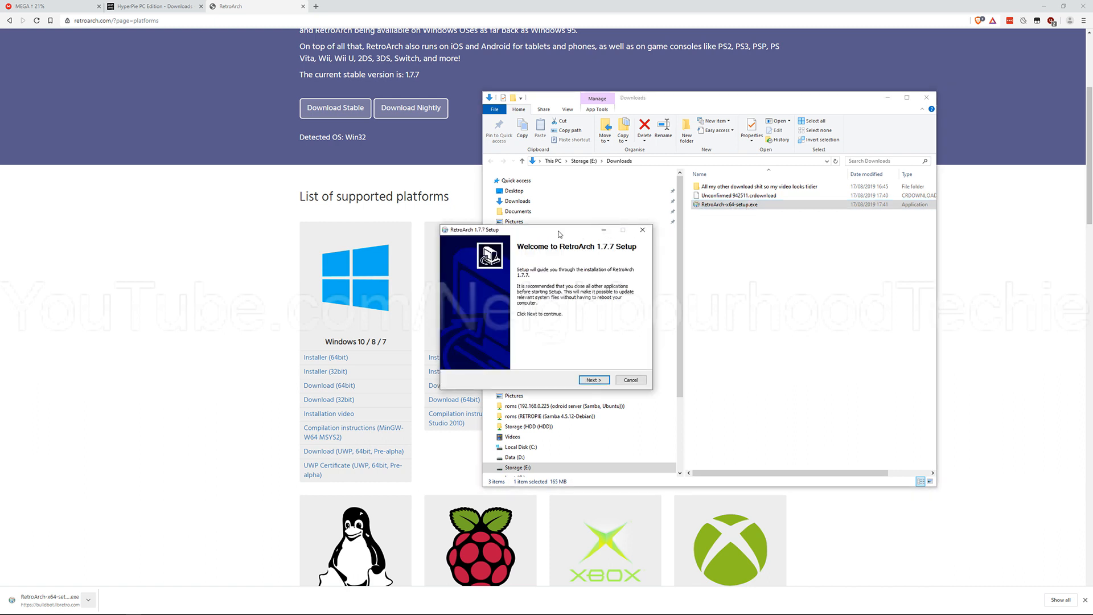
Step: Accept the license agreement in the RetroArch 1.7.7 setup and continue to the install location page
{"action": "left_click_drag", "start_coordinate": [559, 234], "coordinate": [341, 124]}
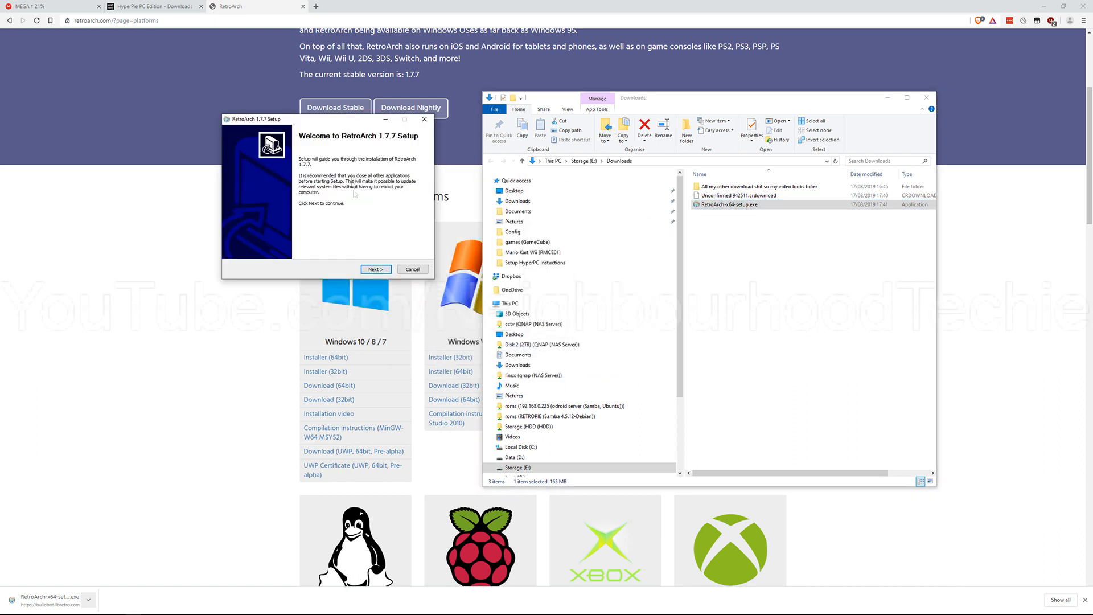
{"action": "left_click", "coordinate": [384, 273]}
{"action": "left_click", "coordinate": [279, 251]}
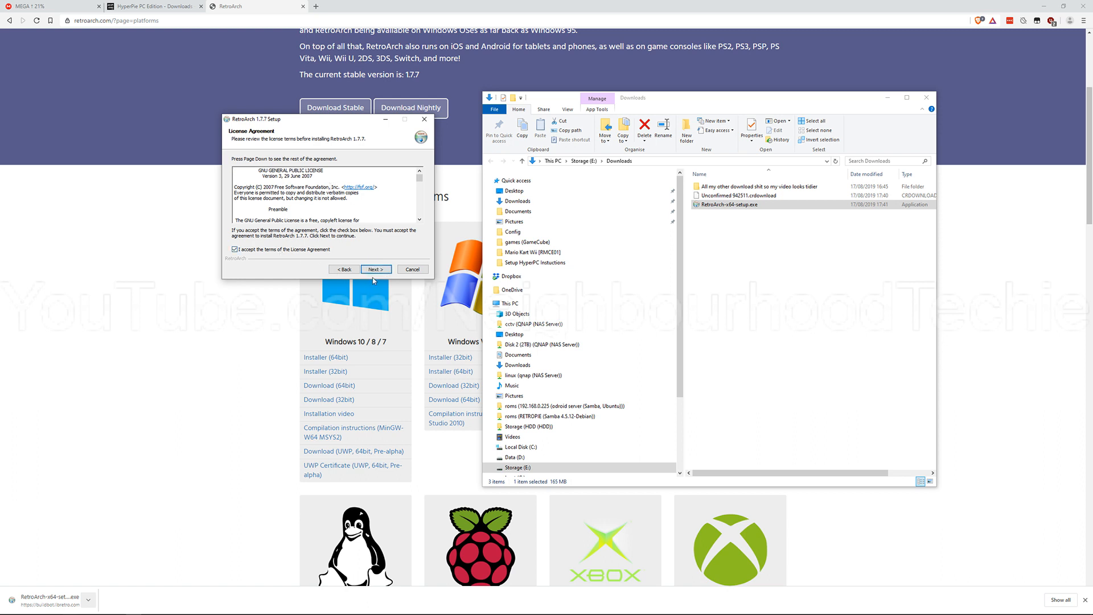
{"action": "left_click", "coordinate": [375, 269]}
Step: Check the setup's destination folder and its folder browser, leaving the install path as it is
{"action": "left_click", "coordinate": [267, 219]}
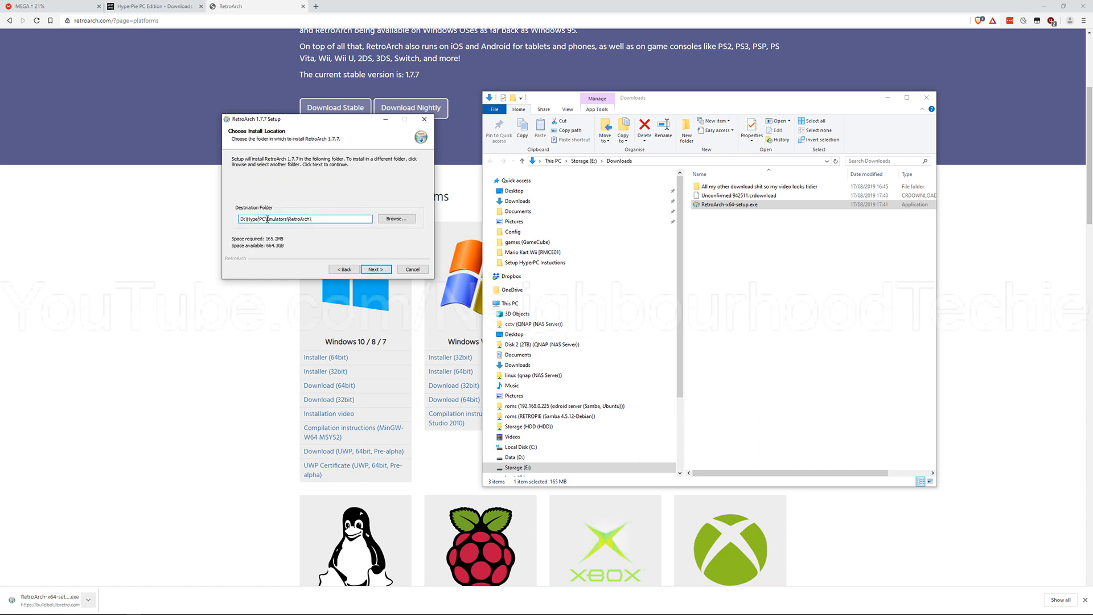
{"action": "left_click_drag", "start_coordinate": [326, 221], "coordinate": [207, 219]}
{"action": "left_click", "coordinate": [311, 218]}
{"action": "left_click", "coordinate": [395, 219]}
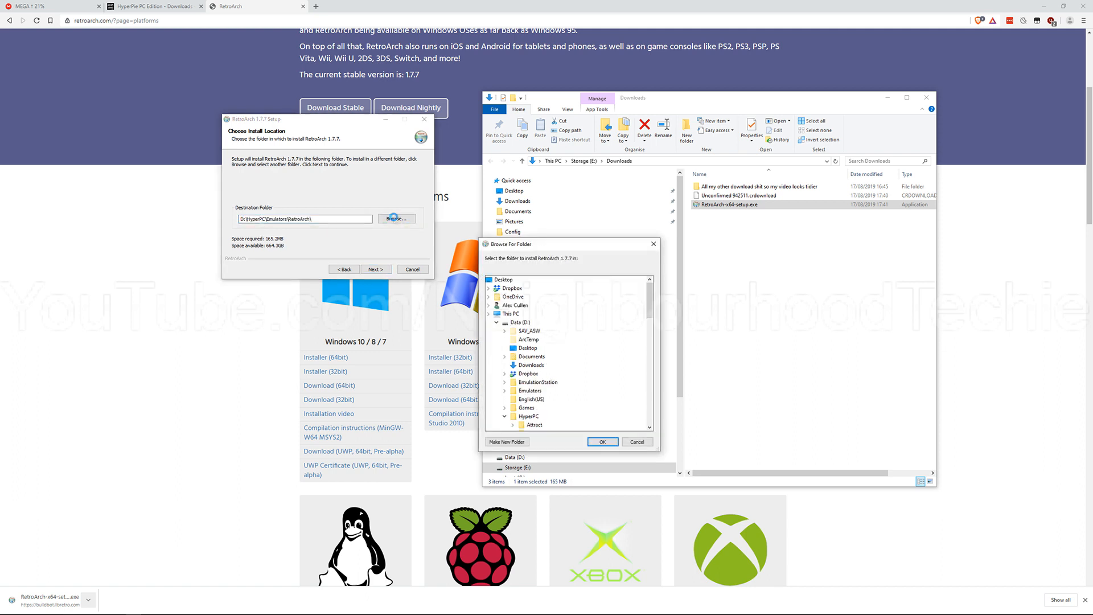
{"action": "left_click", "coordinate": [632, 442]}
Step: Go to the folder D:\HyperPC\Emulators\RetroArch in File Explorer
{"action": "scroll", "coordinate": [556, 416], "scroll_direction": "down", "scroll_amount": 1}
{"action": "left_click", "coordinate": [556, 429]}
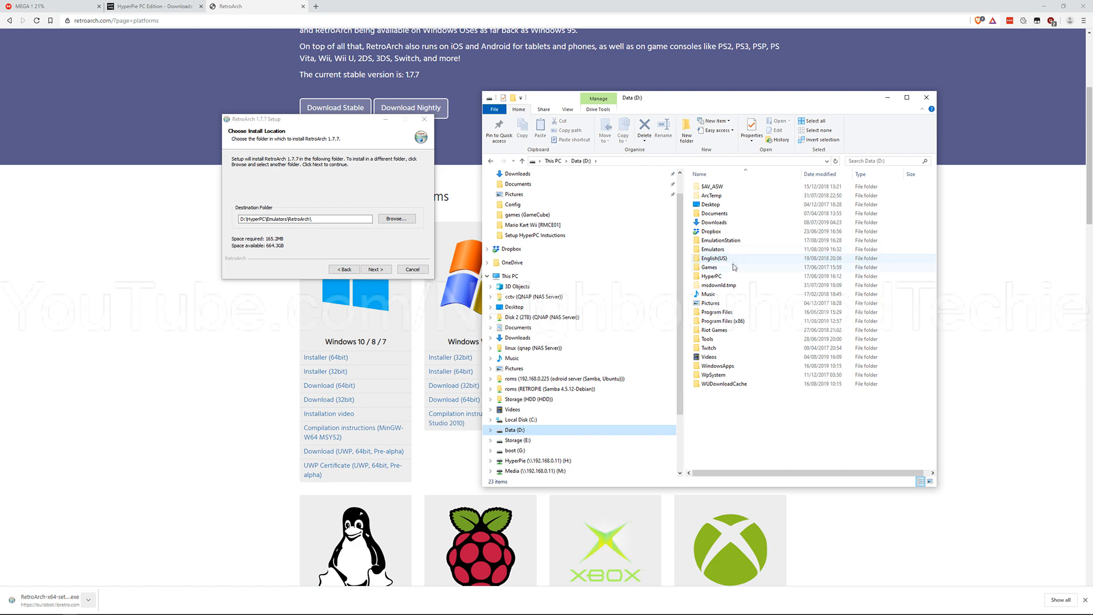
{"action": "left_click", "coordinate": [734, 276]}
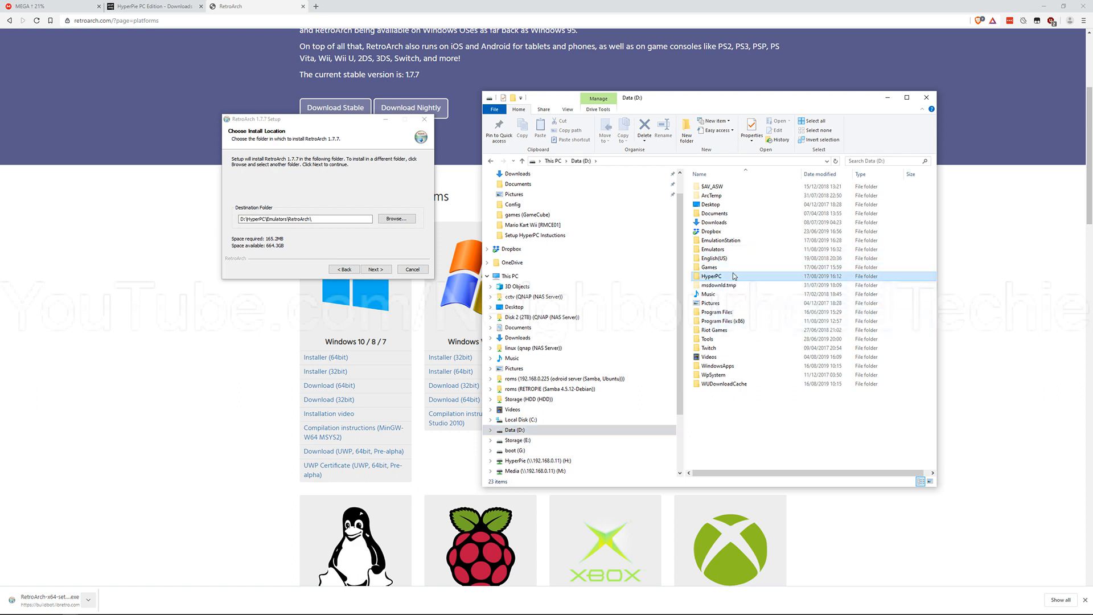
{"action": "double_click", "coordinate": [734, 276]}
{"action": "double_click", "coordinate": [721, 197]}
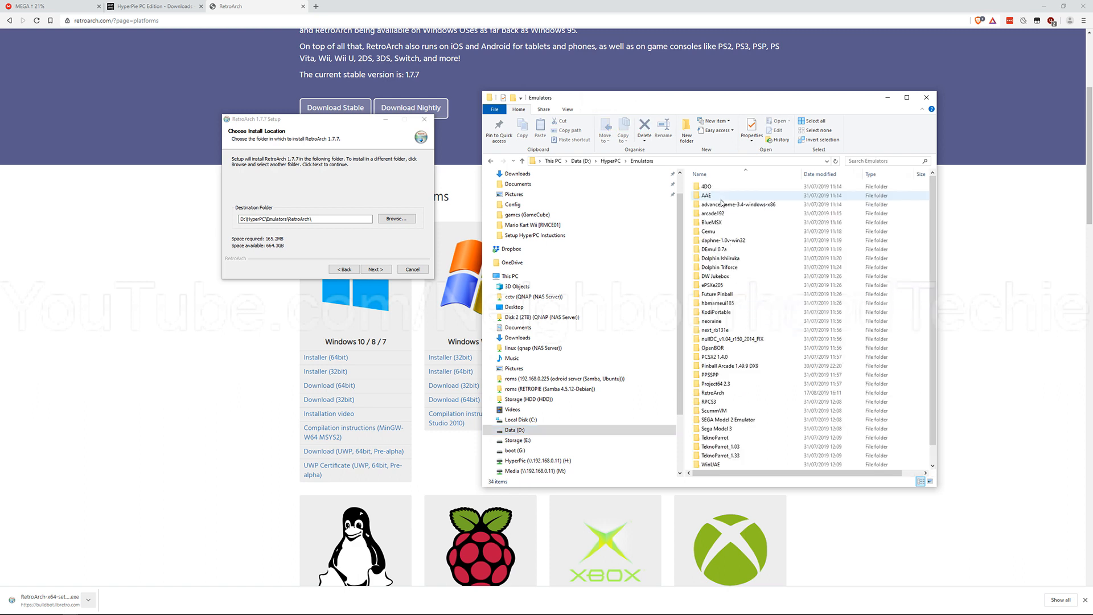
{"action": "scroll", "coordinate": [726, 296], "scroll_direction": "down", "scroll_amount": 1}
{"action": "double_click", "coordinate": [729, 374]}
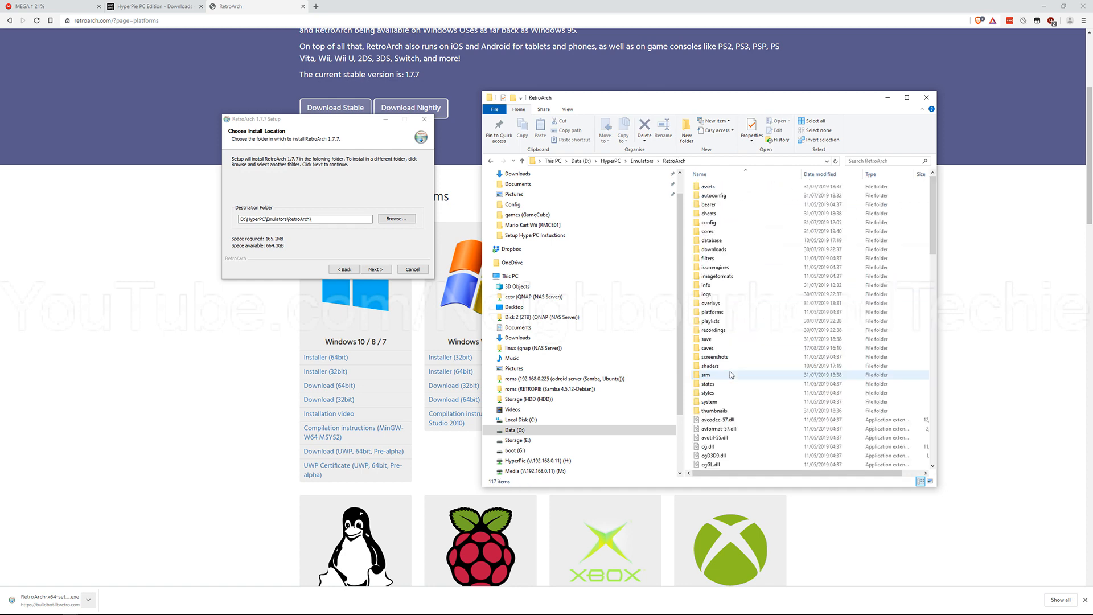
Step: Look through the files in the RetroArch folder and return to the Emulators folder
{"action": "scroll", "coordinate": [754, 329], "scroll_direction": "down", "scroll_amount": 15}
{"action": "scroll", "coordinate": [751, 346], "scroll_direction": "down", "scroll_amount": 8}
{"action": "left_click", "coordinate": [749, 350]}
{"action": "scroll", "coordinate": [734, 288], "scroll_direction": "up", "scroll_amount": 7}
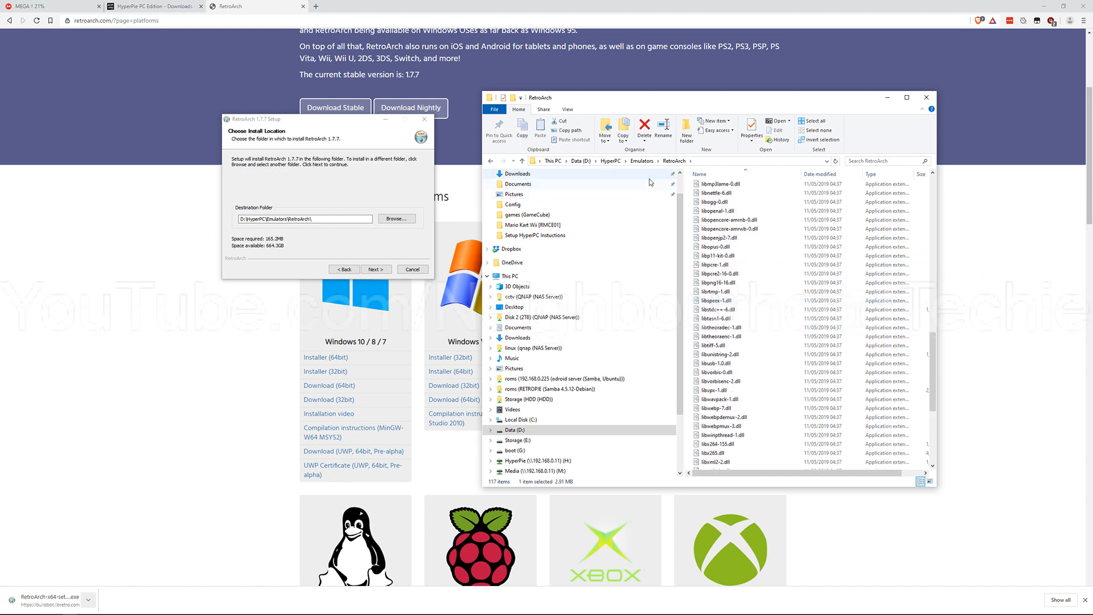
{"action": "left_click", "coordinate": [641, 160]}
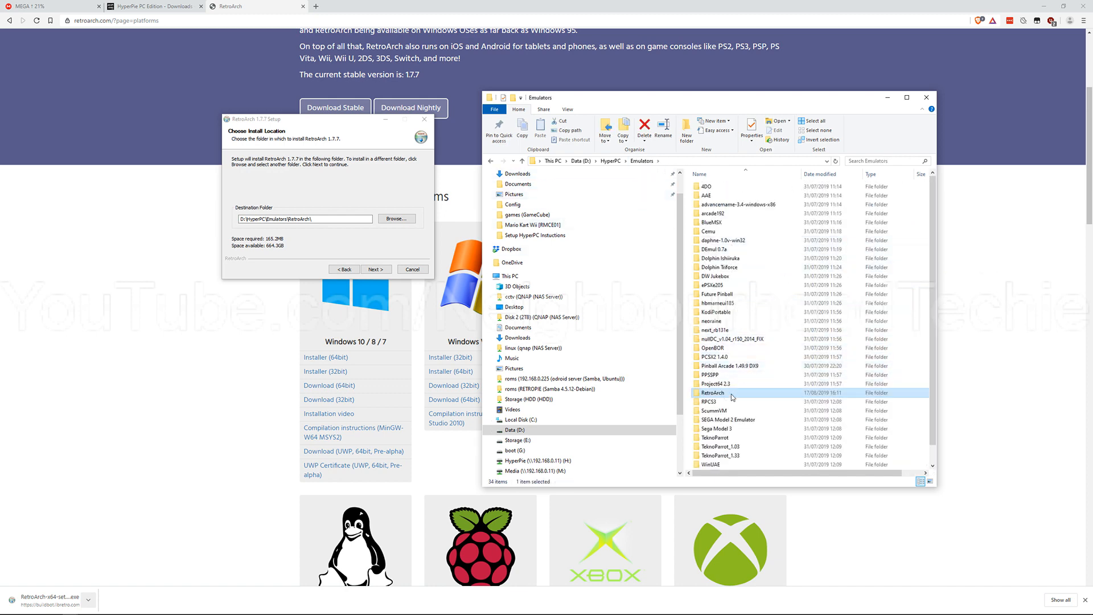
Step: Review the destination path once more and close the RetroArch setup without installing
{"action": "left_click", "coordinate": [325, 220]}
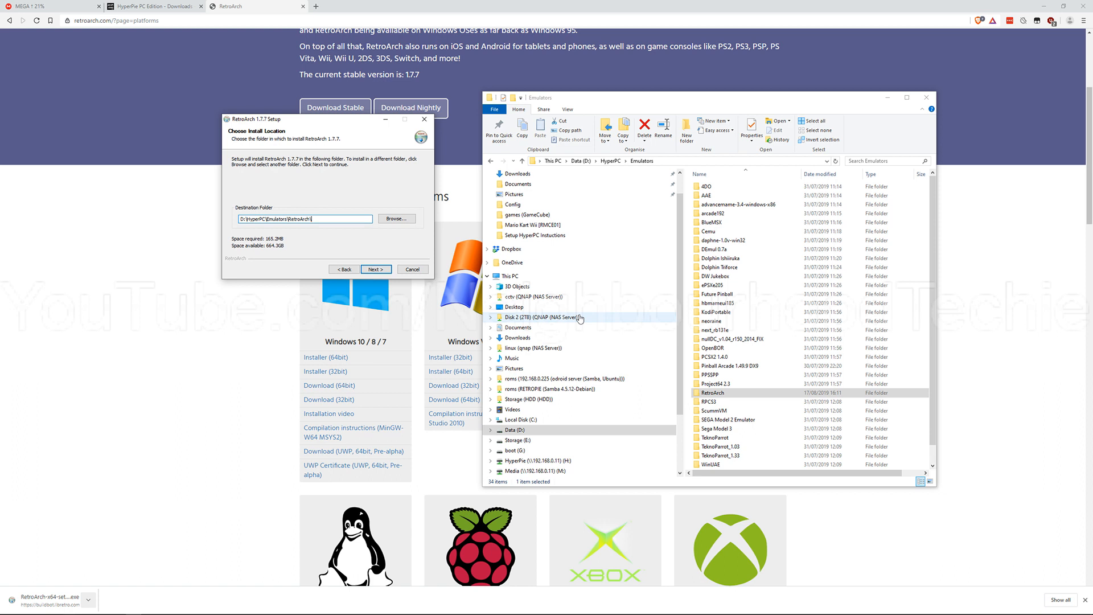
{"action": "scroll", "coordinate": [771, 325], "scroll_direction": "down", "scroll_amount": 1}
{"action": "scroll", "coordinate": [771, 325], "scroll_direction": "up", "scroll_amount": 1}
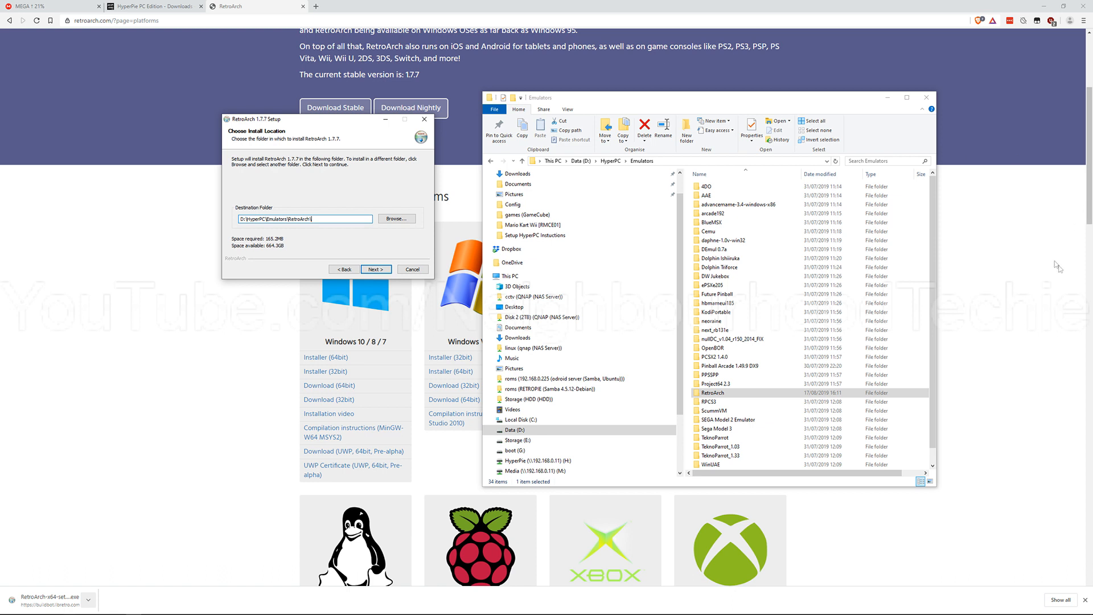
{"action": "left_click", "coordinate": [423, 119]}
Step: Reopen the RetroArch folder inside Emulators and launch retroarch.exe
{"action": "left_click", "coordinate": [714, 340]}
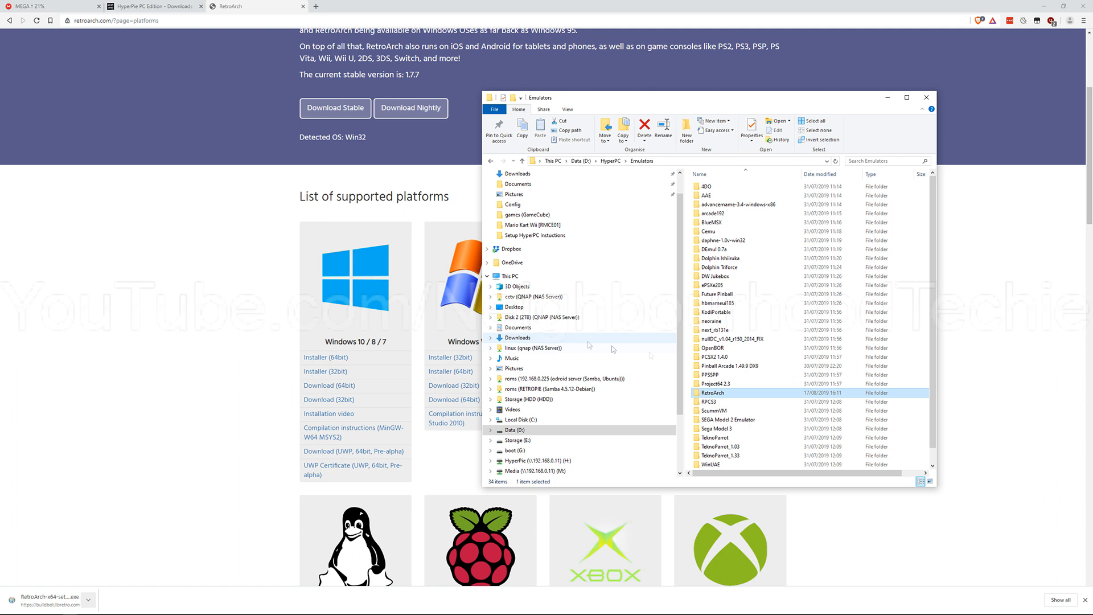
{"action": "double_click", "coordinate": [766, 398]}
{"action": "scroll", "coordinate": [764, 336], "scroll_direction": "down", "scroll_amount": 10}
{"action": "scroll", "coordinate": [764, 336], "scroll_direction": "down", "scroll_amount": 15}
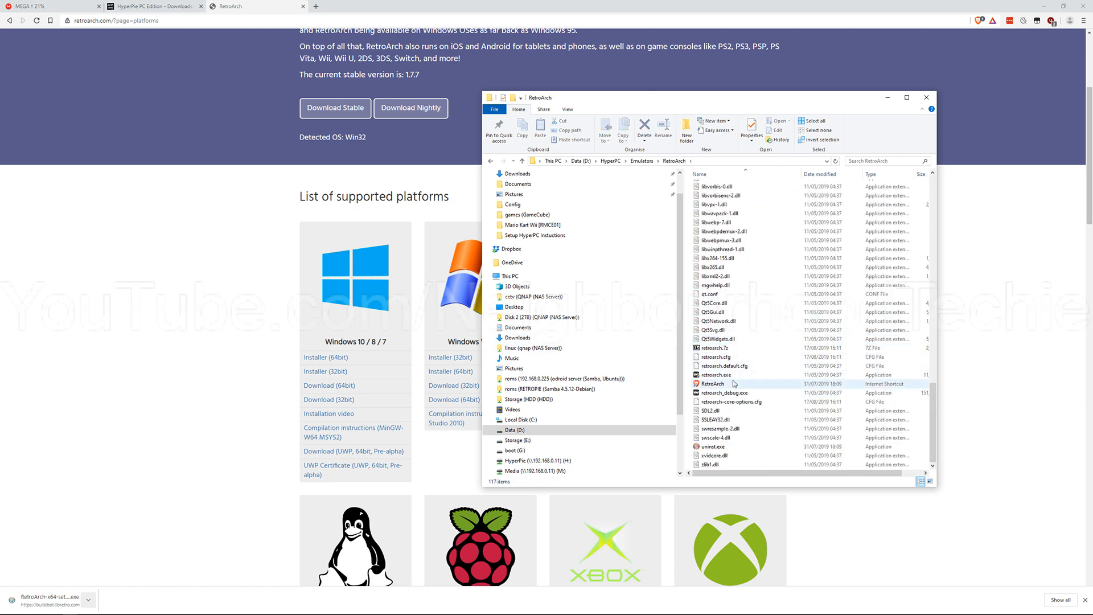
{"action": "double_click", "coordinate": [734, 375]}
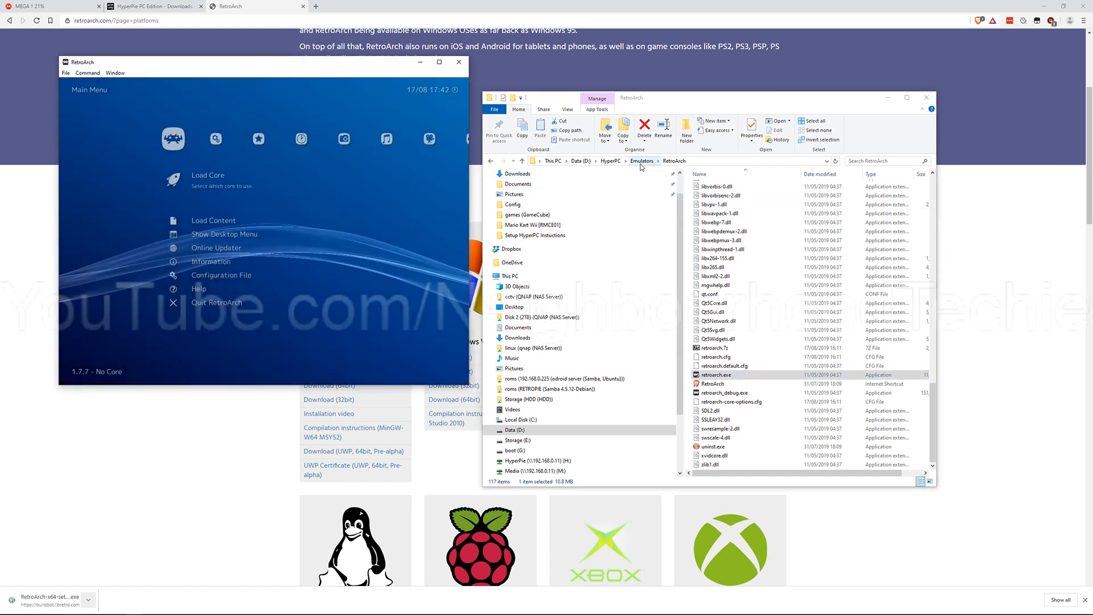
Step: Inspect the target path in the properties of the RetroArch shortcut in D:\HyperPC and close them without changes
{"action": "left_click", "coordinate": [642, 161]}
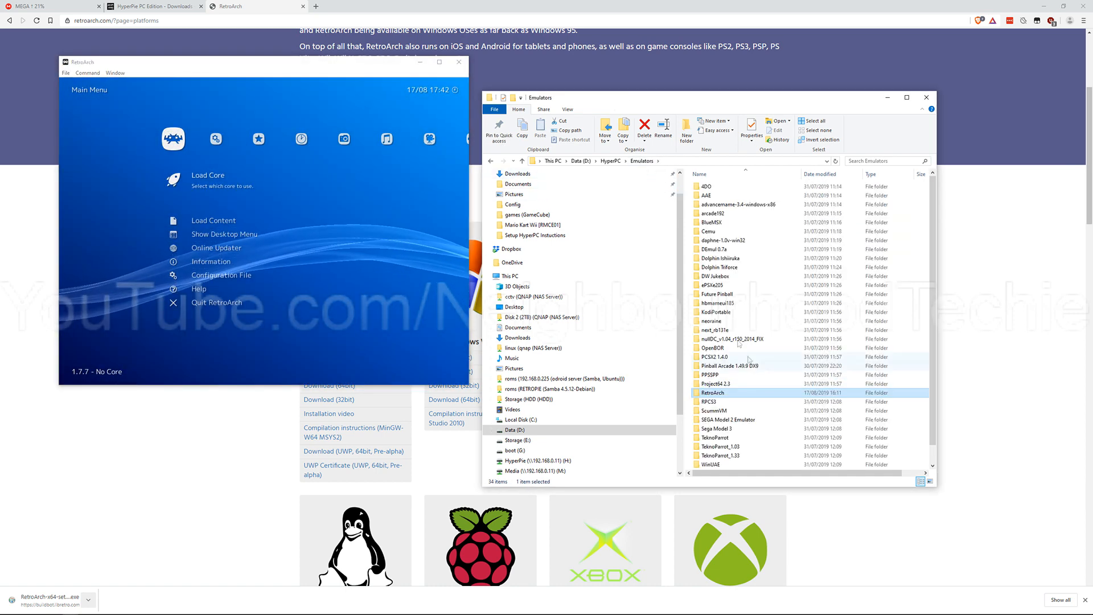
{"action": "left_click", "coordinate": [610, 161]}
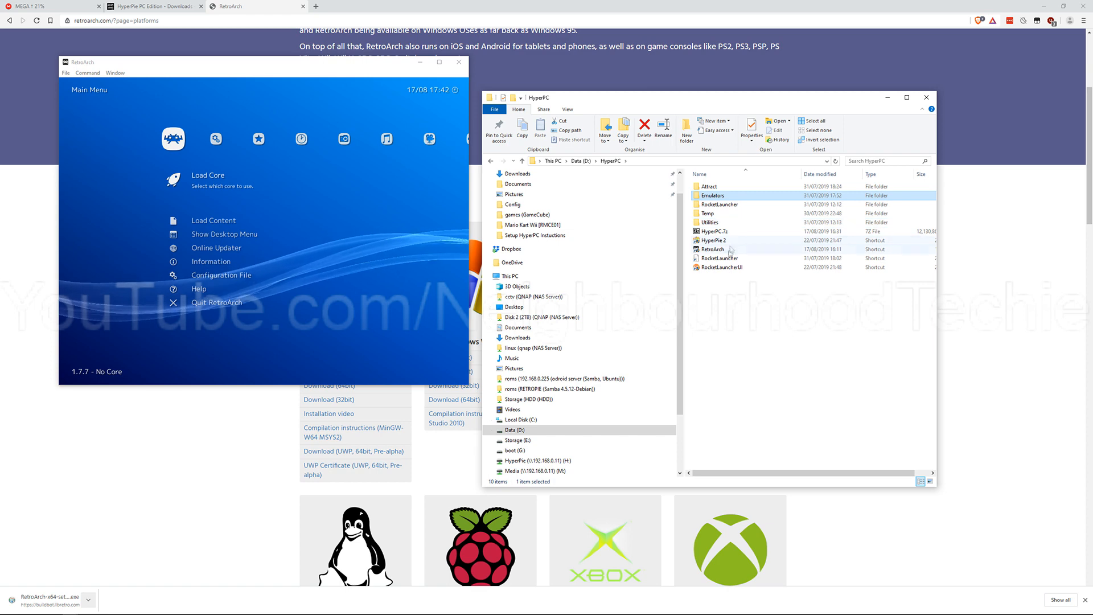
{"action": "left_click", "coordinate": [728, 250]}
{"action": "right_click", "coordinate": [729, 254]}
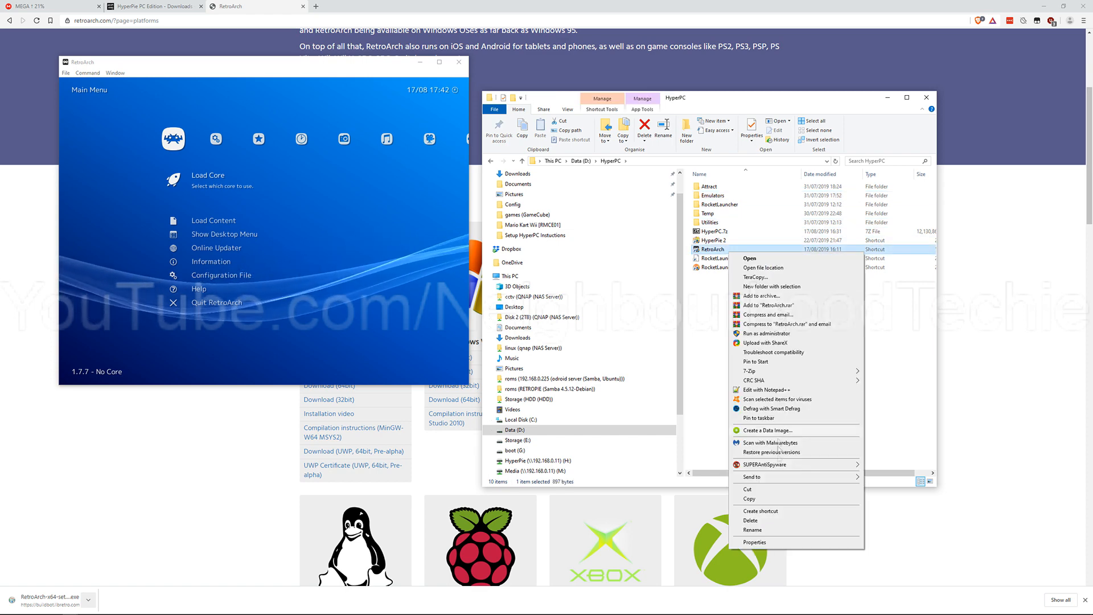
{"action": "left_click", "coordinate": [751, 544]}
{"action": "left_click_drag", "start_coordinate": [790, 337], "coordinate": [877, 338]}
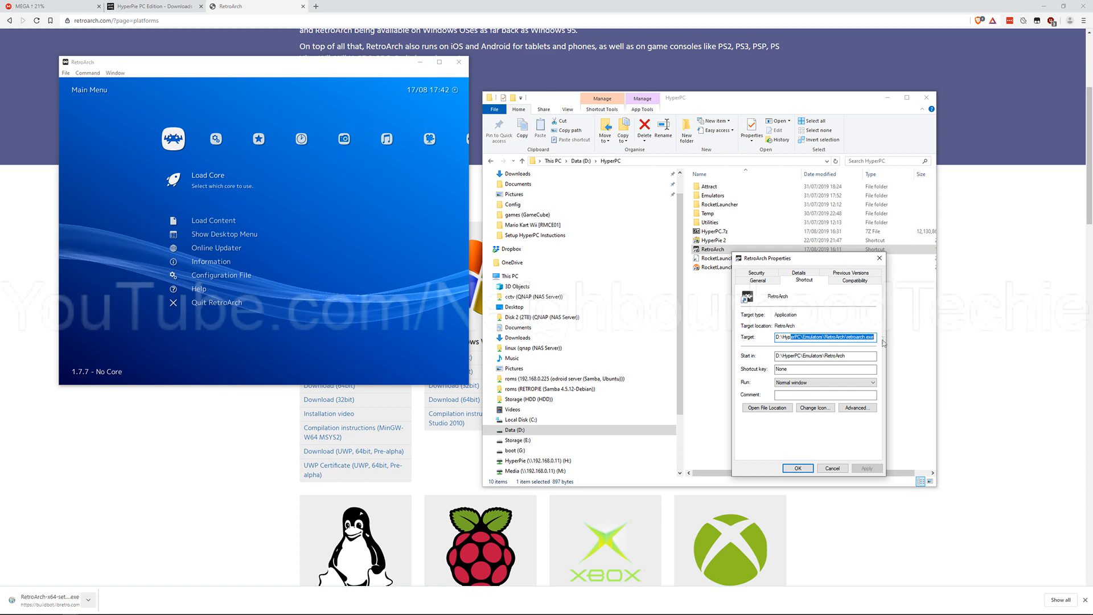
{"action": "left_click", "coordinate": [832, 468]}
Step: Switch to the running RetroArch window and maximize it
{"action": "left_click_drag", "start_coordinate": [265, 64], "coordinate": [538, 170]}
{"action": "double_click", "coordinate": [537, 171]}
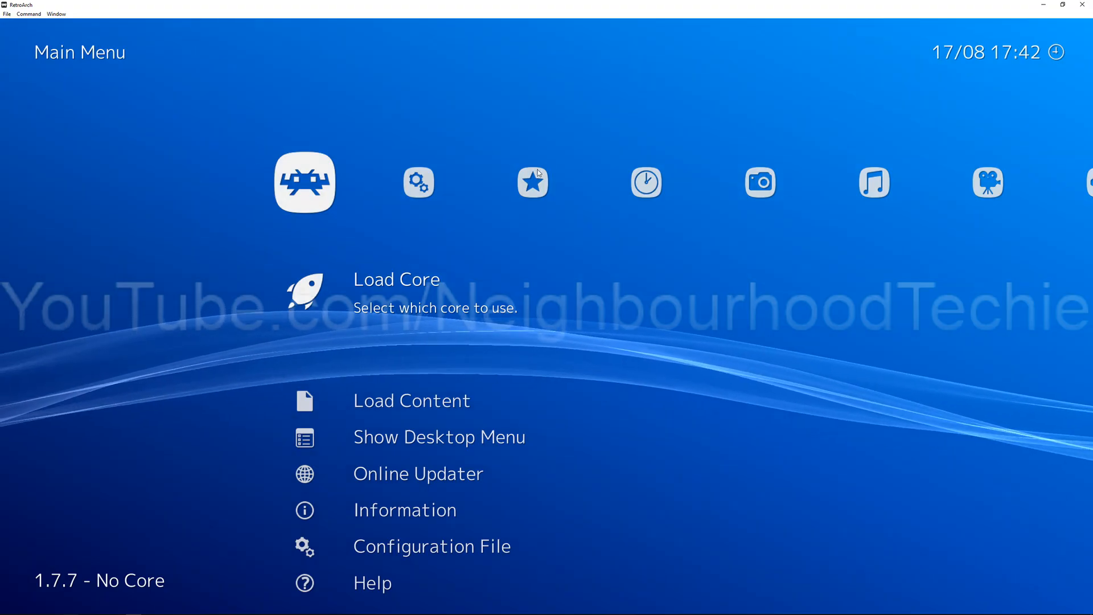
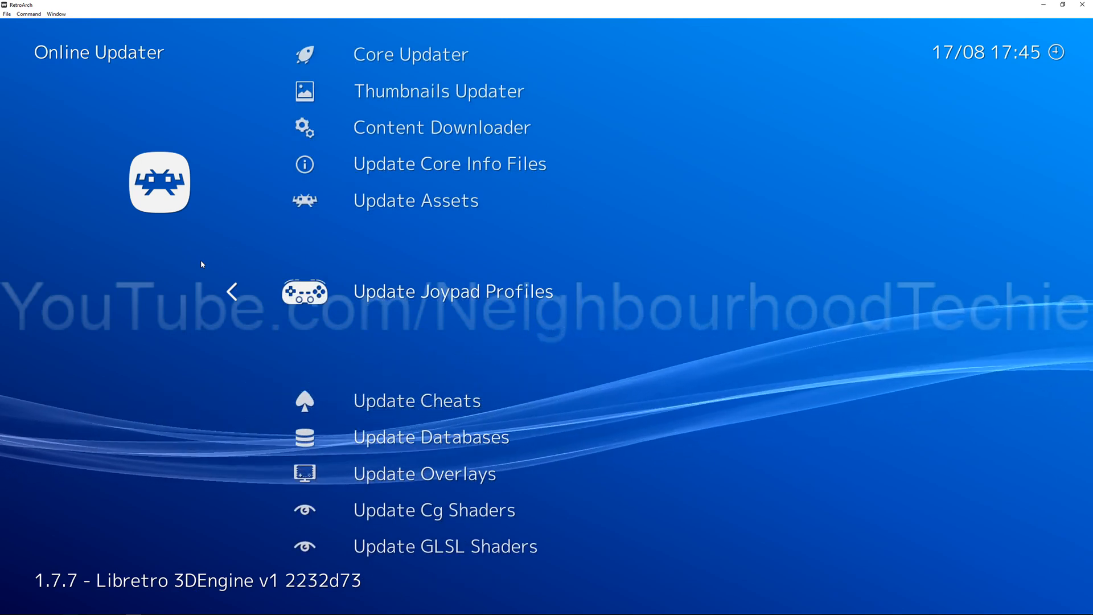
Step: Look through the Online Updater entries, from the Core Updater down past the joypad profile updates
{"action": "key", "text": "Up"}
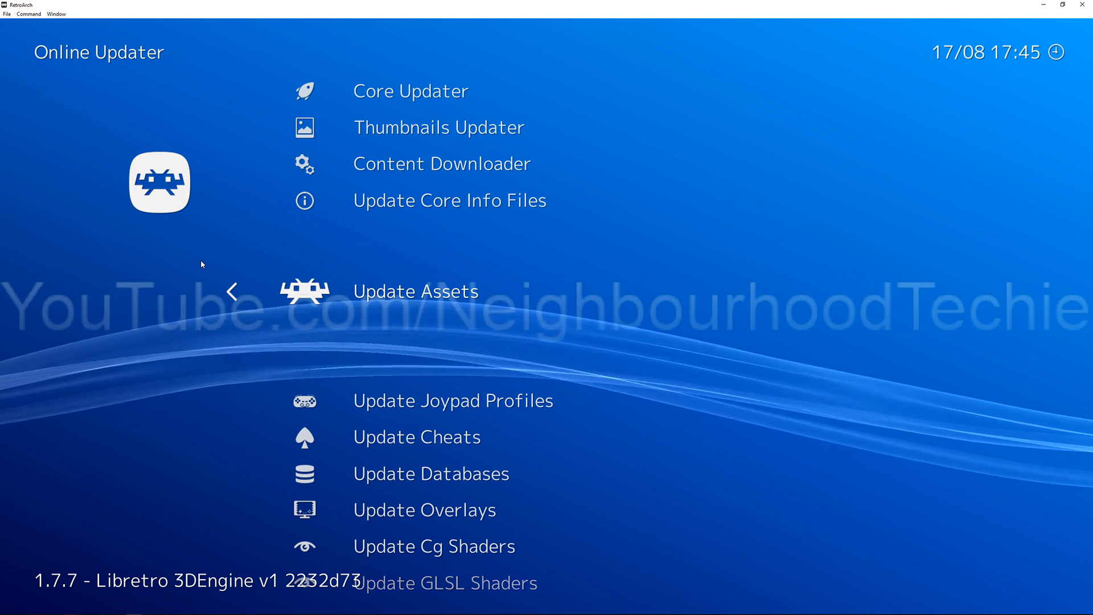
{"action": "key", "text": "Up"}
{"action": "key", "text": "Up"}
{"action": "key", "text": "Up"}
{"action": "key", "text": "Up"}
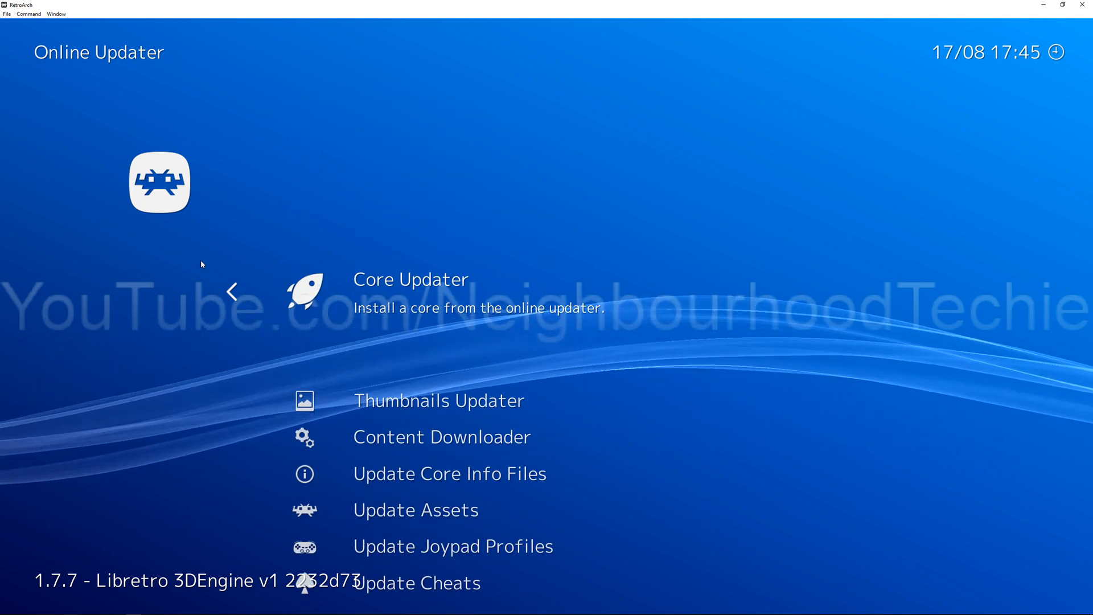
{"action": "key", "text": "Down"}
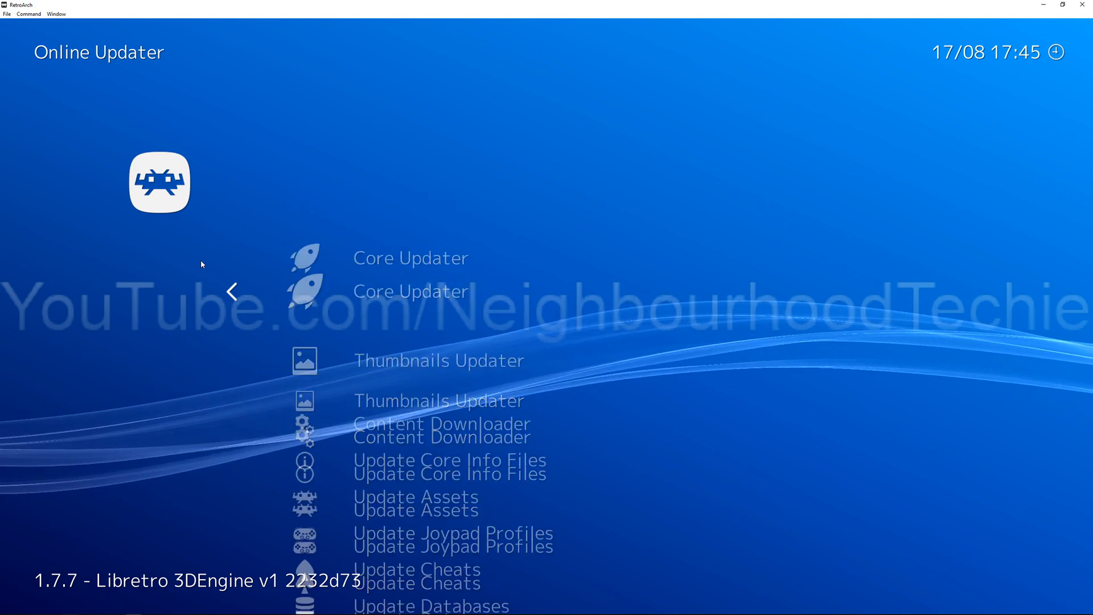
{"action": "key", "text": "Down"}
{"action": "key", "text": "Down"}
{"action": "key", "text": "Down"}
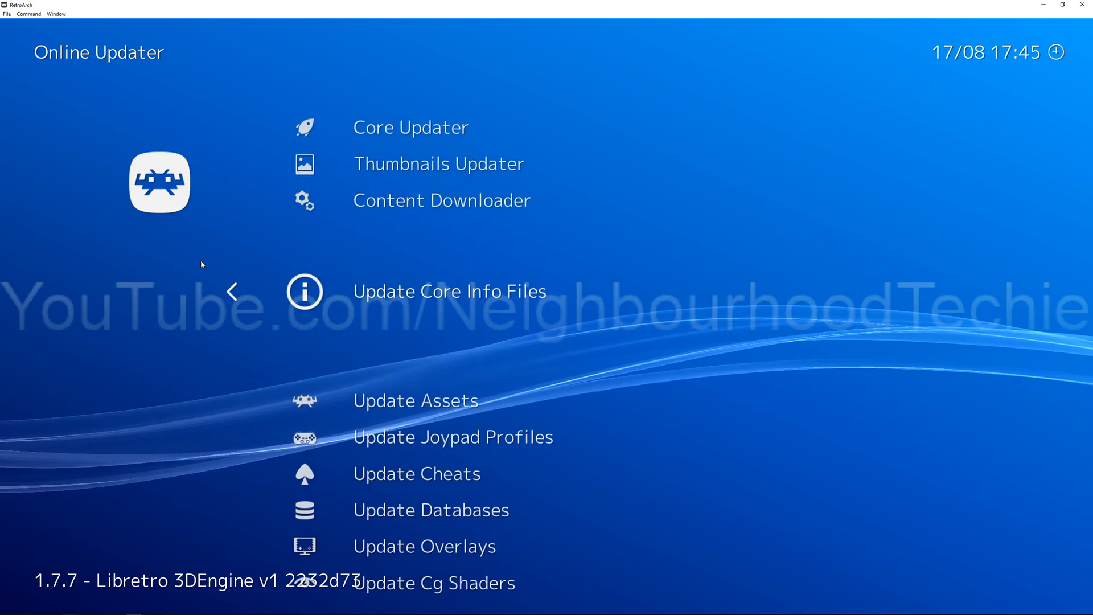
{"action": "key", "text": "Up"}
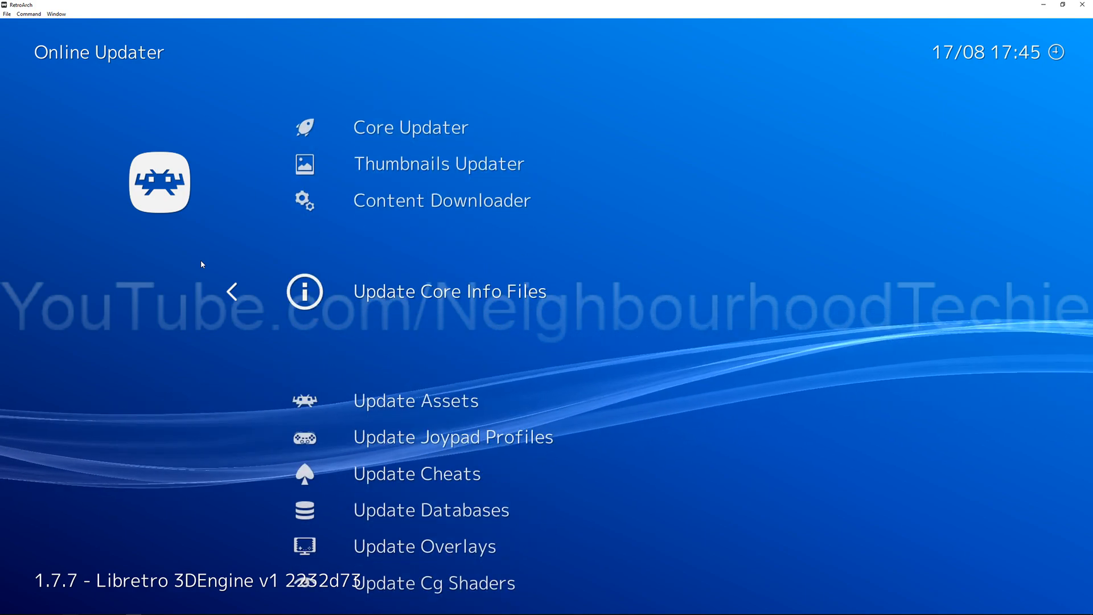
{"action": "key", "text": "Down"}
{"action": "key", "text": "Down"}
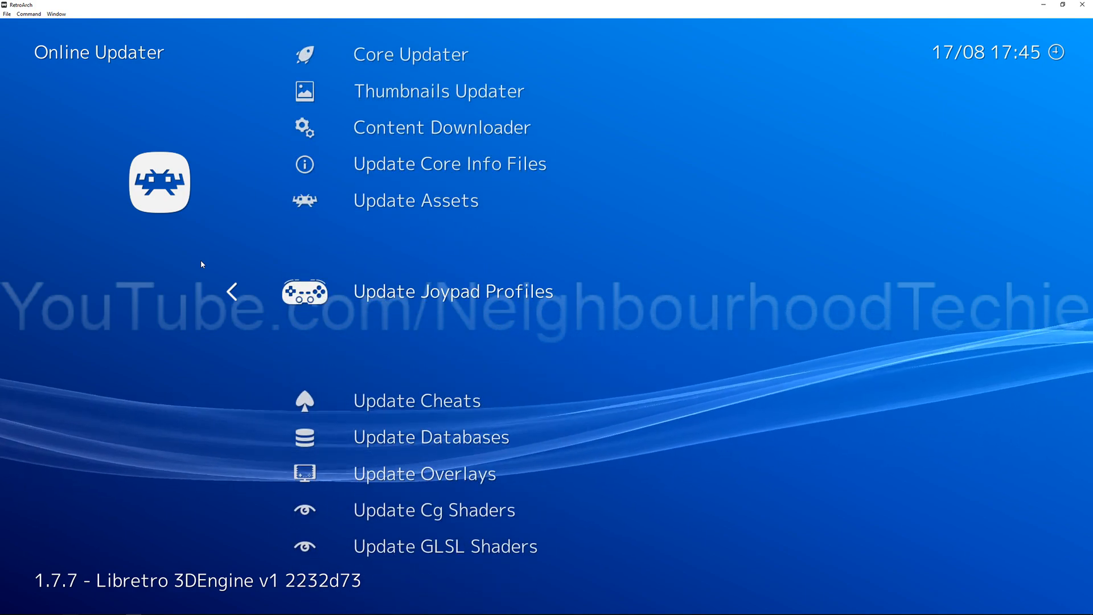
{"action": "key", "text": "Down"}
{"action": "key", "text": "Down"}
{"action": "key", "text": "Down"}
{"action": "key", "text": "Down"}
{"action": "key", "text": "Up"}
{"action": "key", "text": "Up"}
{"action": "key", "text": "Up"}
{"action": "key", "text": "Up"}
{"action": "key", "text": "Up"}
{"action": "key", "text": "Up"}
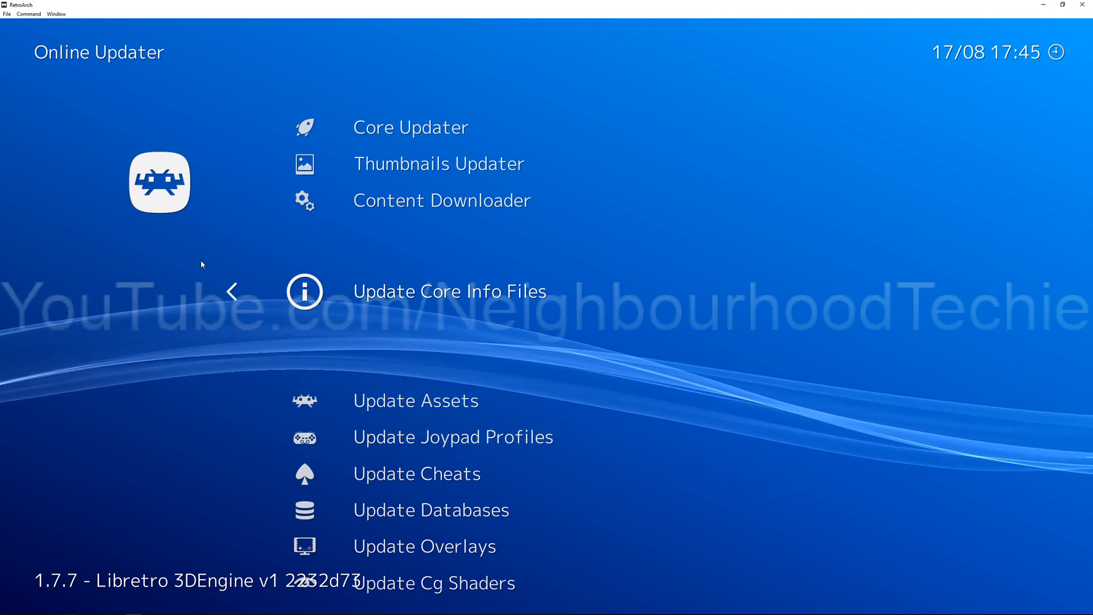
{"action": "key", "text": "Down"}
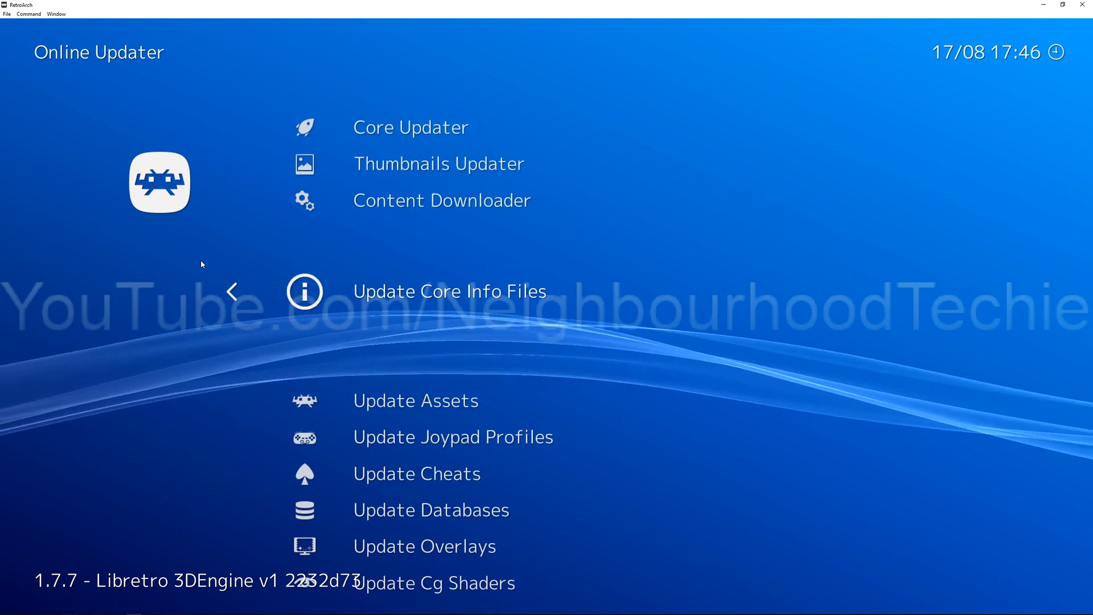
{"action": "key", "text": "Down"}
{"action": "key", "text": "Down"}
{"action": "key", "text": "Down"}
{"action": "key", "text": "Up"}
{"action": "key", "text": "Up"}
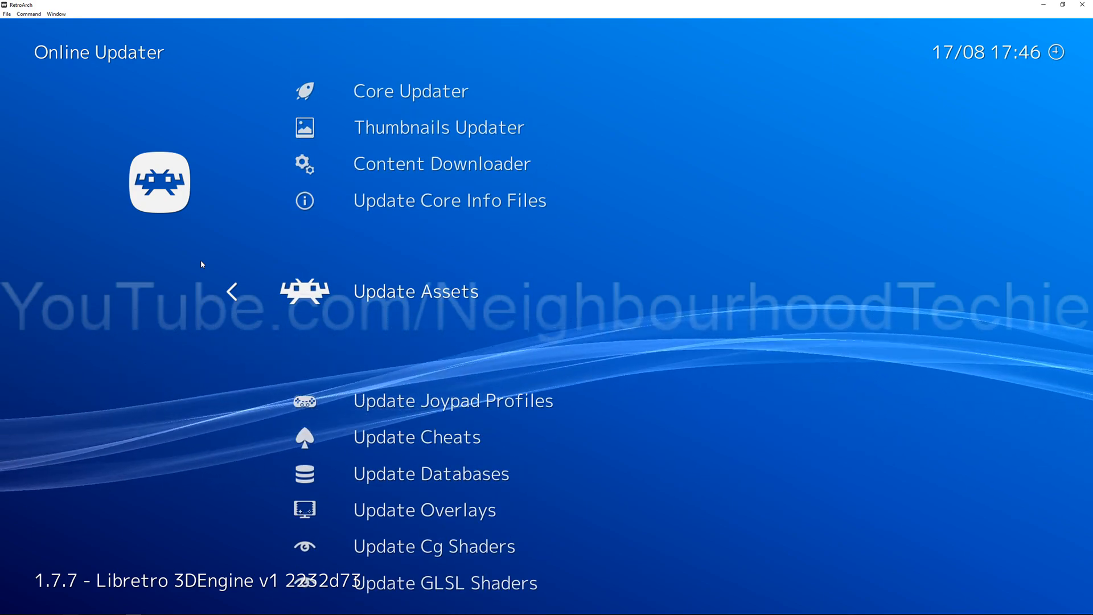
Step: Update the core info files through the Online Updater
{"action": "key", "text": "Up"}
{"action": "key", "text": "Down"}
{"action": "key", "text": "Down"}
{"action": "key", "text": "Down"}
{"action": "key", "text": "Up"}
{"action": "key", "text": "Up"}
{"action": "key", "text": "Up"}
{"action": "key", "text": "Down"}
Step: Update the RetroArch assets through the Online Updater
{"action": "key", "text": "Up"}
{"action": "key", "text": "Return"}
{"action": "key", "text": "Down"}
{"action": "key", "text": "Down"}
{"action": "key", "text": "Down"}
{"action": "key", "text": "Down"}
{"action": "key", "text": "Down"}
{"action": "key", "text": "Down"}
{"action": "key", "text": "Down"}
{"action": "key", "text": "Up"}
{"action": "key", "text": "Up"}
{"action": "key", "text": "Up"}
{"action": "key", "text": "Up"}
{"action": "key", "text": "Up"}
{"action": "key", "text": "Up"}
{"action": "key", "text": "Up"}
{"action": "key", "text": "Up"}
{"action": "key", "text": "Up"}
{"action": "key", "text": "Up"}
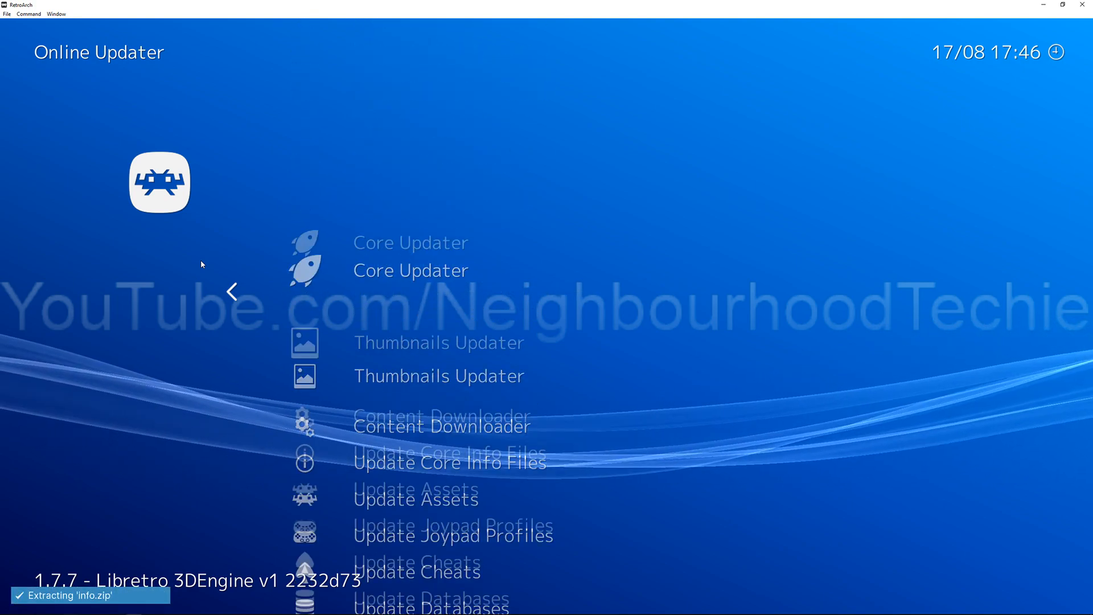
{"action": "key", "text": "Down"}
{"action": "key", "text": "Down"}
{"action": "key", "text": "Down"}
{"action": "key", "text": "Down"}
{"action": "key", "text": "Return"}
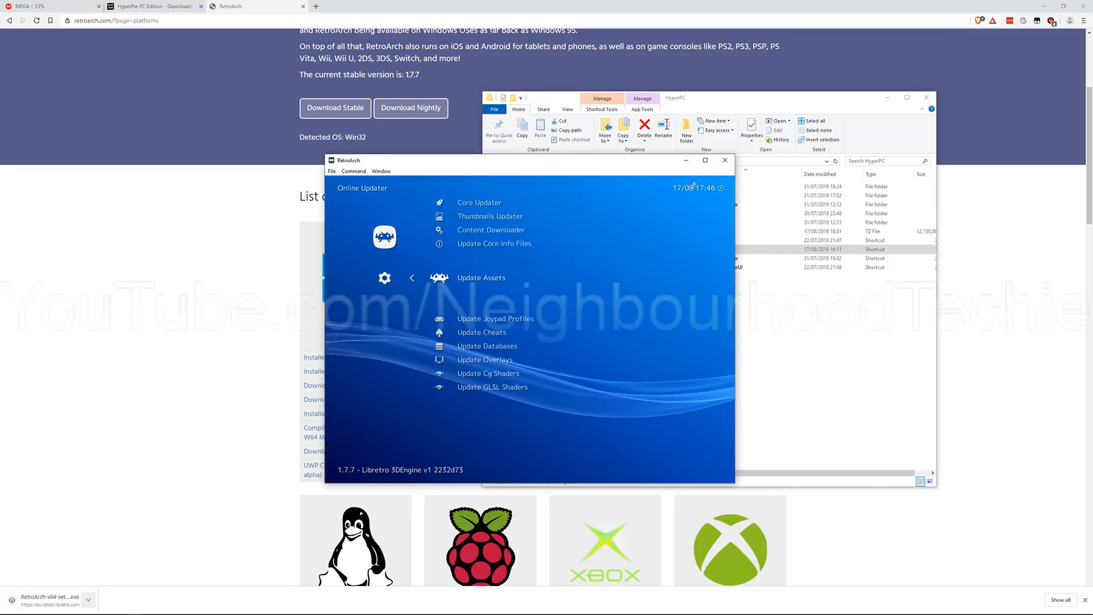
Step: Switch to Instructions.txt in Notepad and review its manual path edits section about mass changing the ROM paths
{"action": "left_click", "coordinate": [725, 161]}
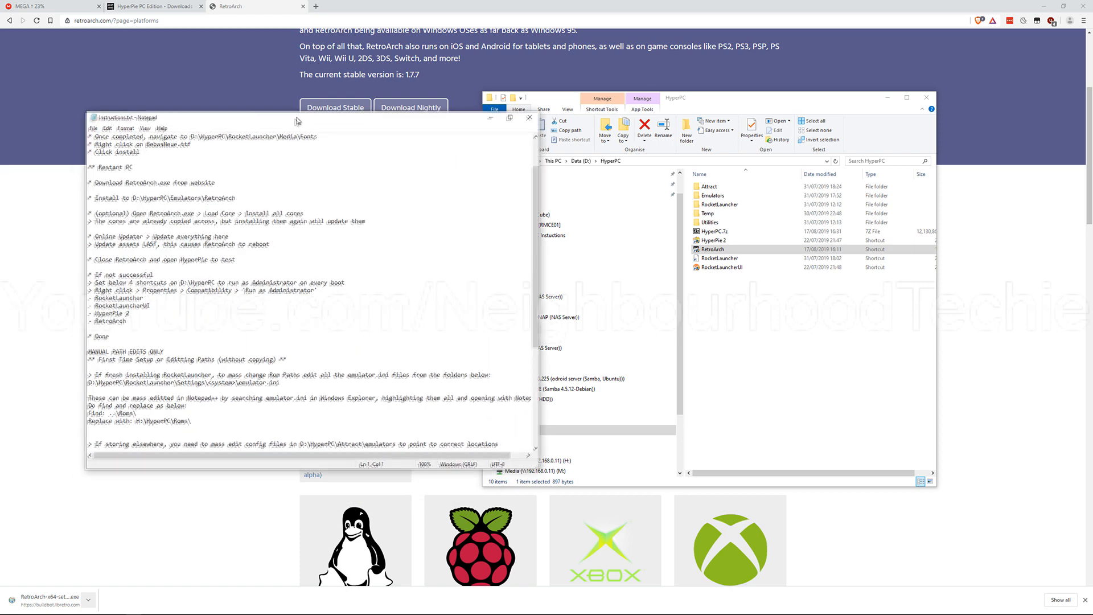
{"action": "scroll", "coordinate": [306, 249], "scroll_direction": "down", "scroll_amount": 6}
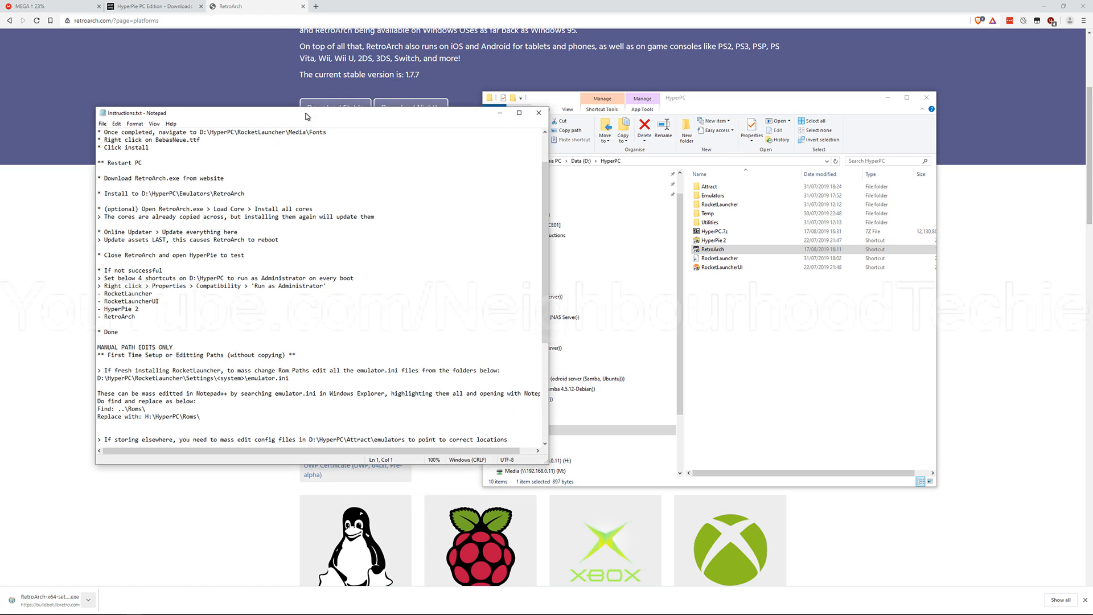
{"action": "scroll", "coordinate": [306, 249], "scroll_direction": "down", "scroll_amount": 5}
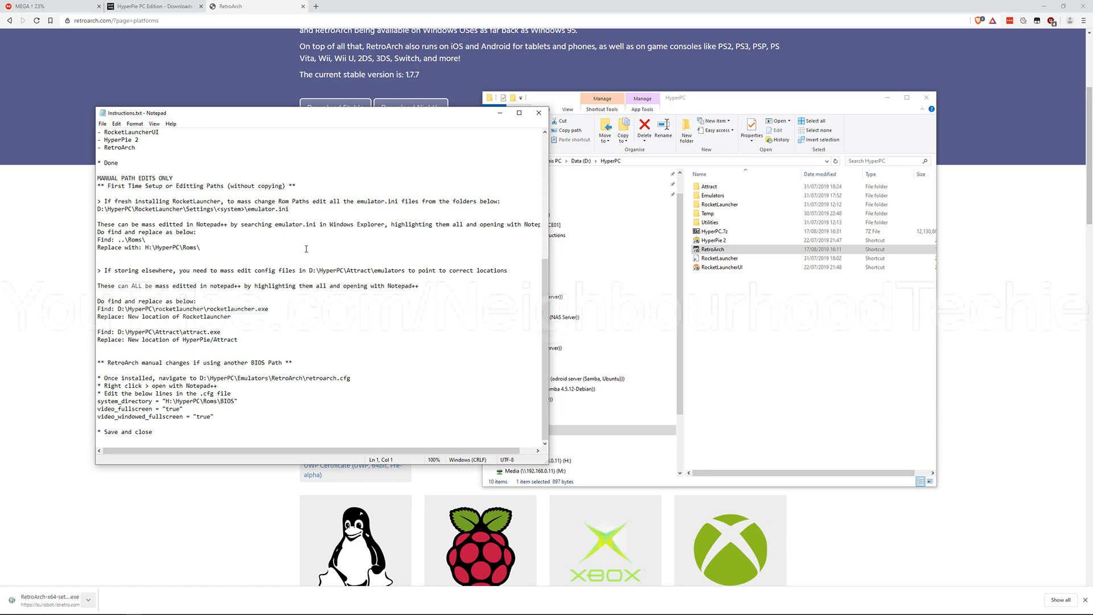
{"action": "scroll", "coordinate": [306, 248], "scroll_direction": "down", "scroll_amount": 1}
{"action": "left_click_drag", "start_coordinate": [203, 173], "coordinate": [287, 209]}
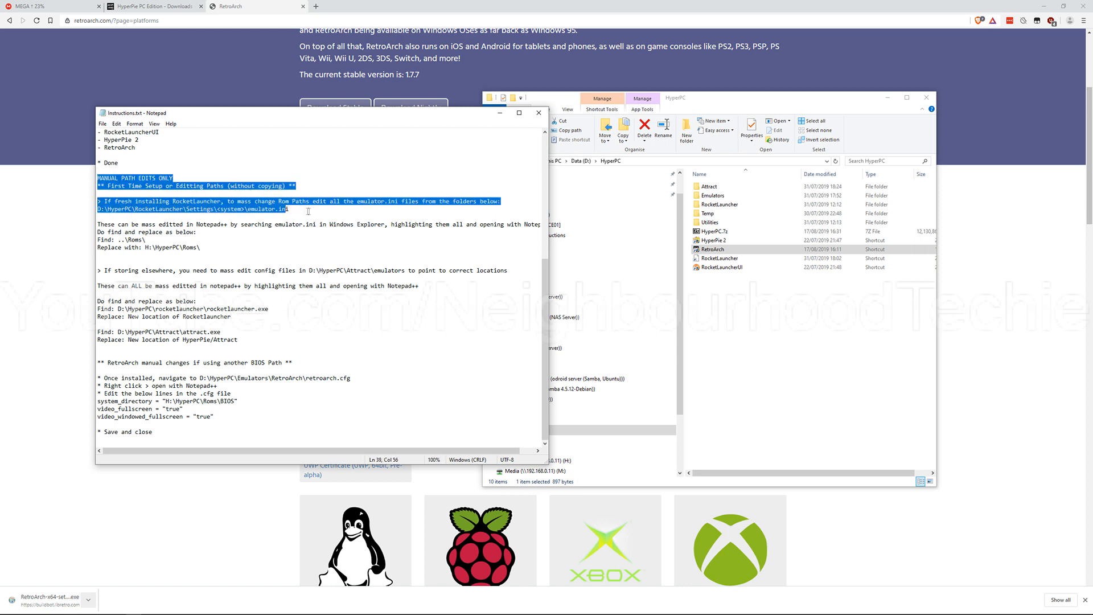
{"action": "left_click", "coordinate": [304, 209]}
{"action": "mouse_move", "coordinate": [306, 121]}
{"action": "left_mouse_down"}
{"action": "mouse_move", "coordinate": [312, 142]}
{"action": "mouse_move", "coordinate": [309, 108]}
{"action": "left_mouse_up"}
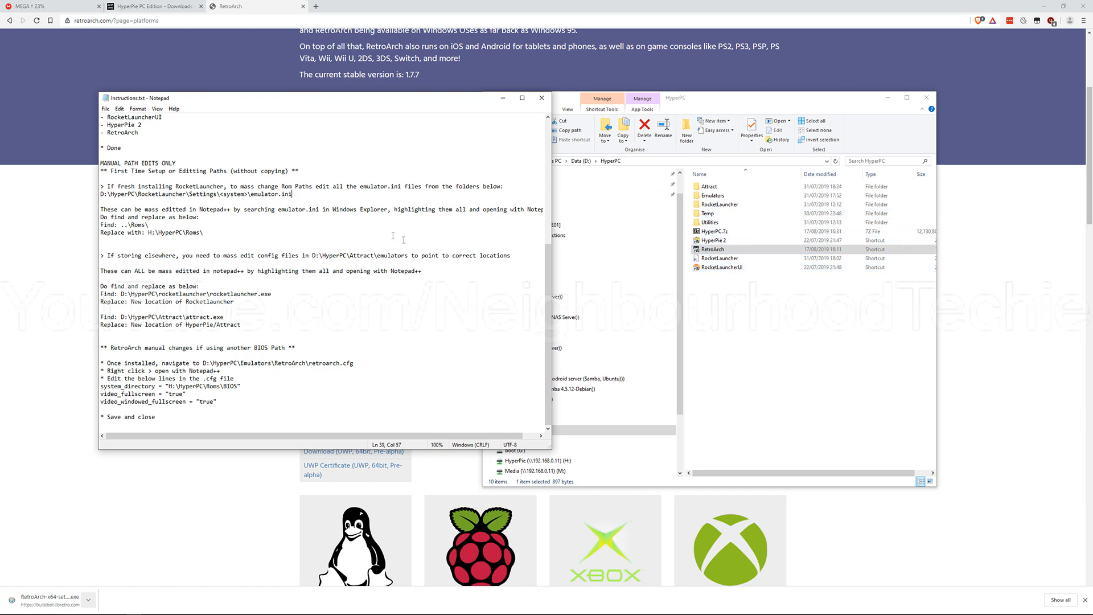
Step: Highlight the emulator.ini path in Instructions.txt and open D:\HyperPC\RocketLauncher\Settings in File Explorer
{"action": "left_click_drag", "start_coordinate": [118, 178], "coordinate": [187, 208]}
{"action": "left_click", "coordinate": [278, 208]}
{"action": "left_click_drag", "start_coordinate": [300, 198], "coordinate": [102, 193]}
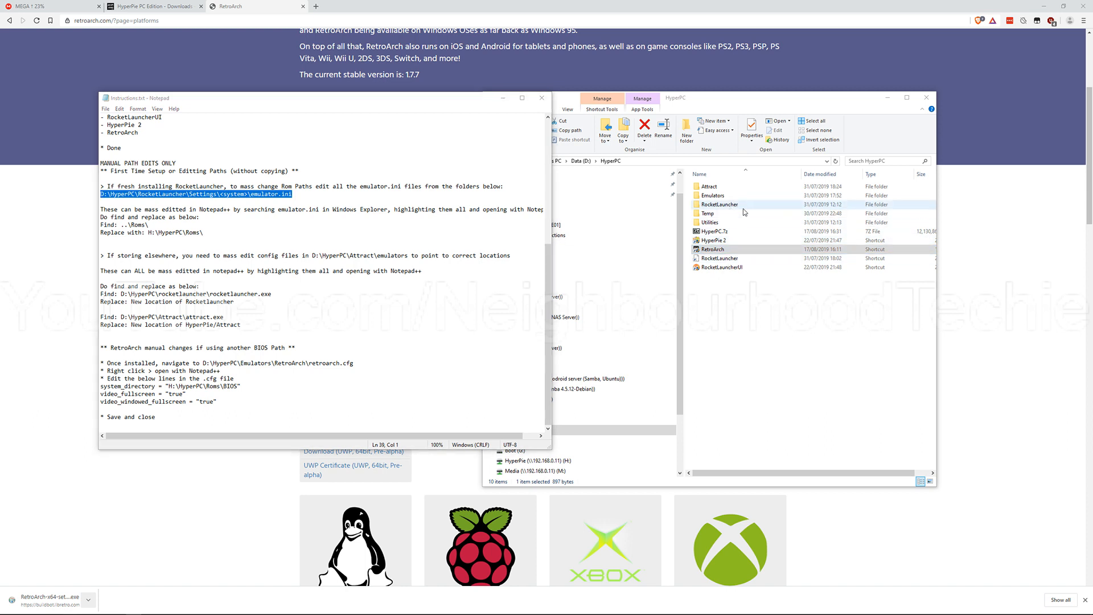
{"action": "double_click", "coordinate": [743, 207]}
{"action": "double_click", "coordinate": [734, 267]}
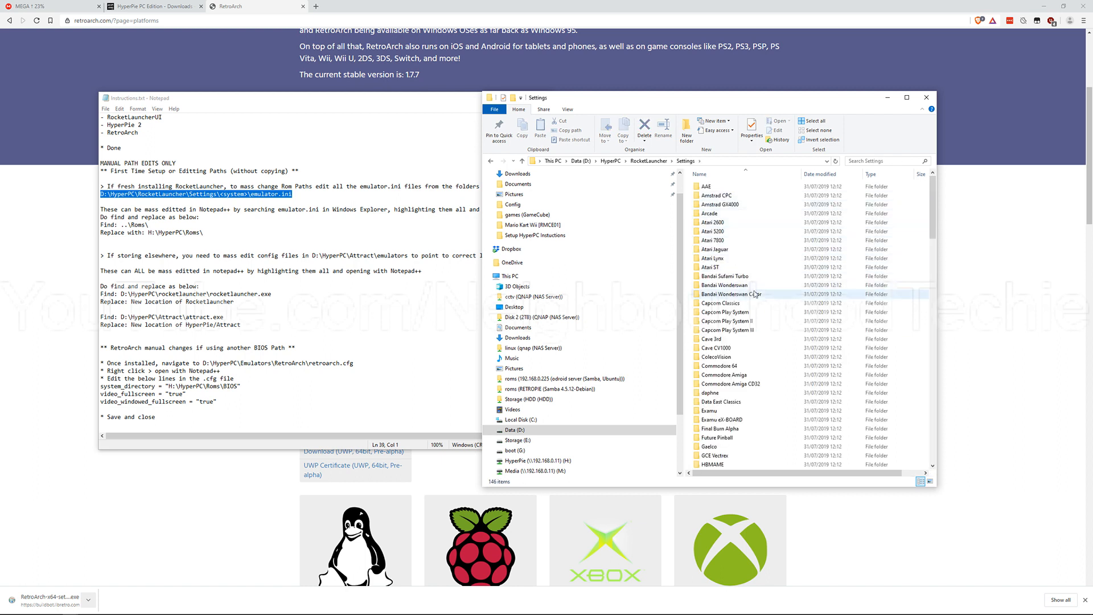
Step: Clear the instructions out of the way and check the Arcade and Atari 7800 settings folders for their Emulators.ini files
{"action": "left_click_drag", "start_coordinate": [685, 99], "coordinate": [763, 118]}
{"action": "left_click_drag", "start_coordinate": [441, 99], "coordinate": [0, 116]}
{"action": "left_click", "coordinate": [715, 129]}
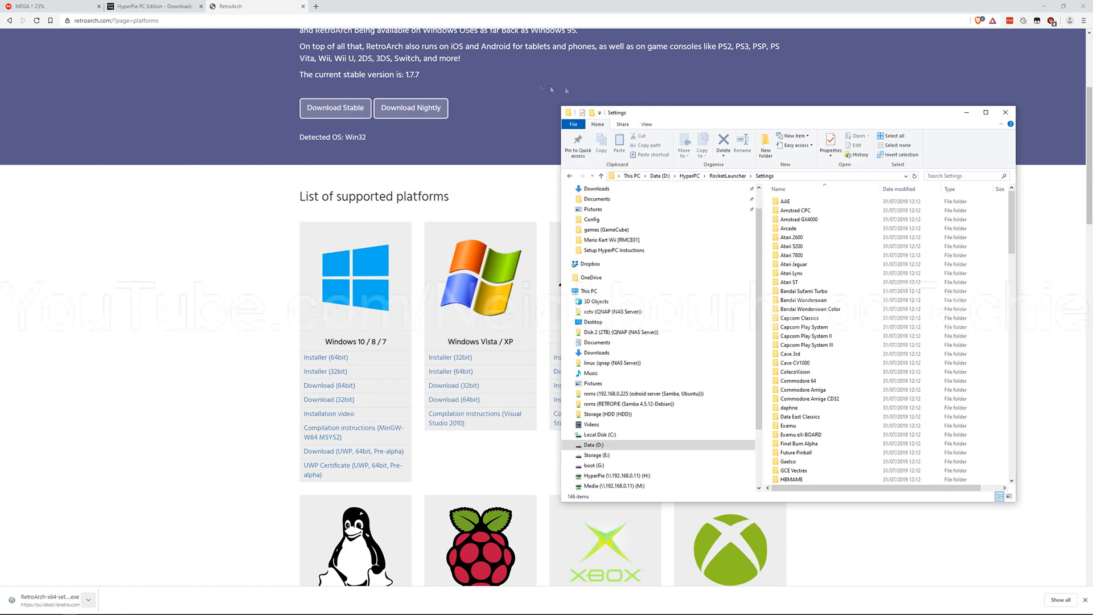
{"action": "left_click_drag", "start_coordinate": [665, 113], "coordinate": [463, 91]}
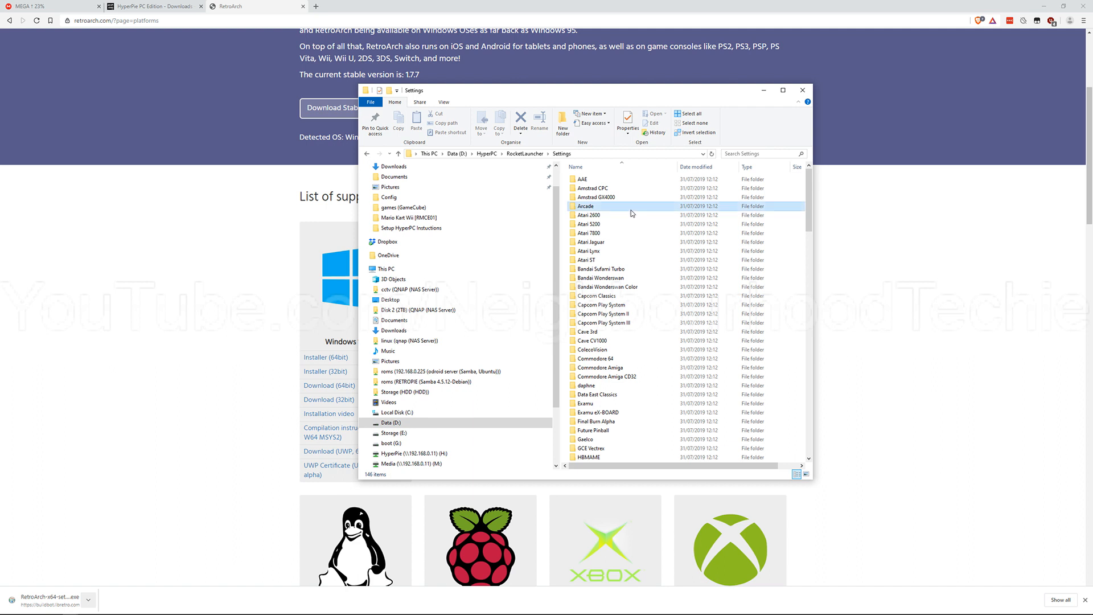
{"action": "double_click", "coordinate": [626, 207]}
{"action": "left_click", "coordinate": [610, 188]}
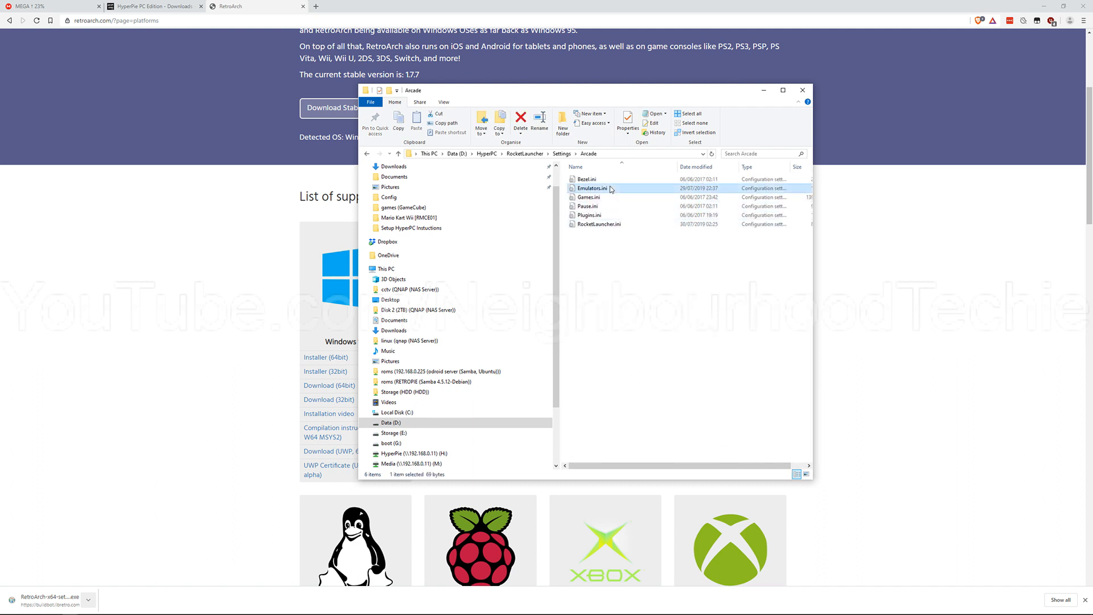
{"action": "left_click", "coordinate": [564, 154]}
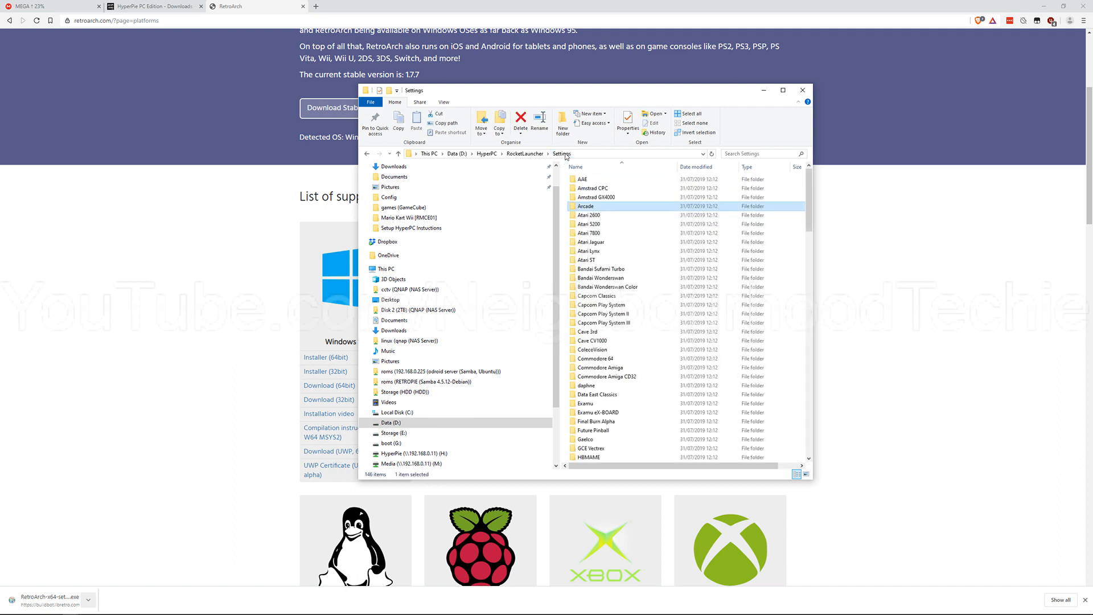
{"action": "double_click", "coordinate": [609, 234]}
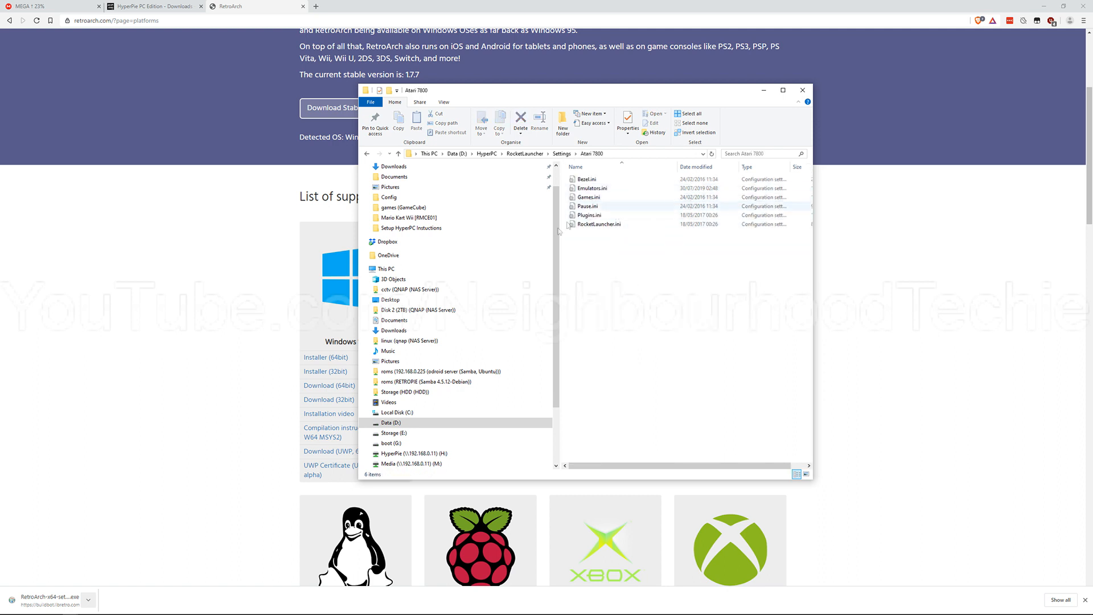
Step: Search Windows for Notepad and launch Notepad++
{"action": "left_click", "coordinate": [7, 607]}
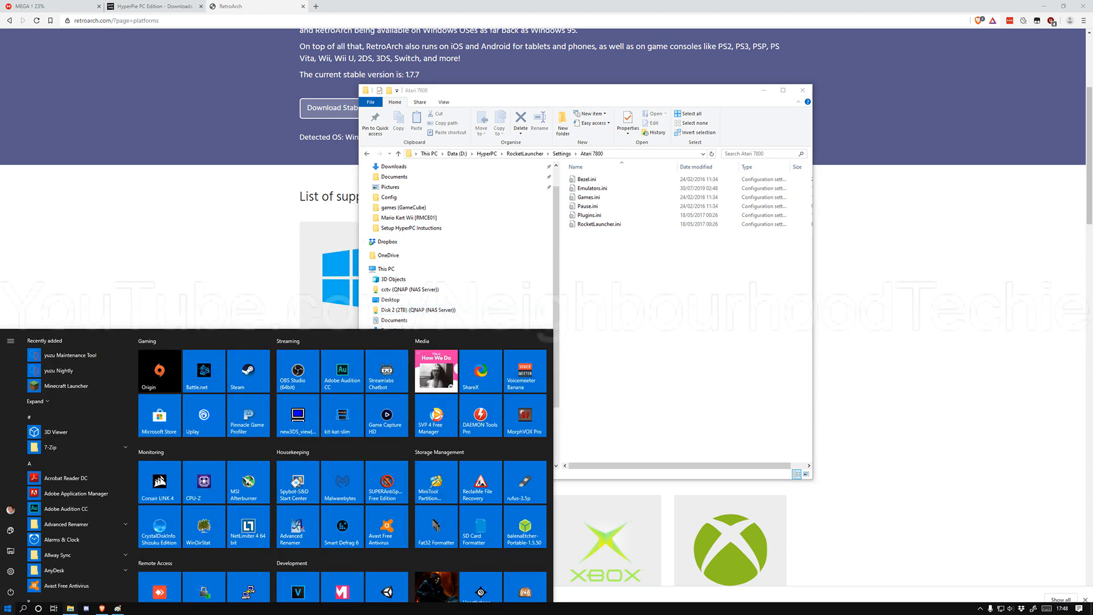
{"action": "type", "text": "notepad"}
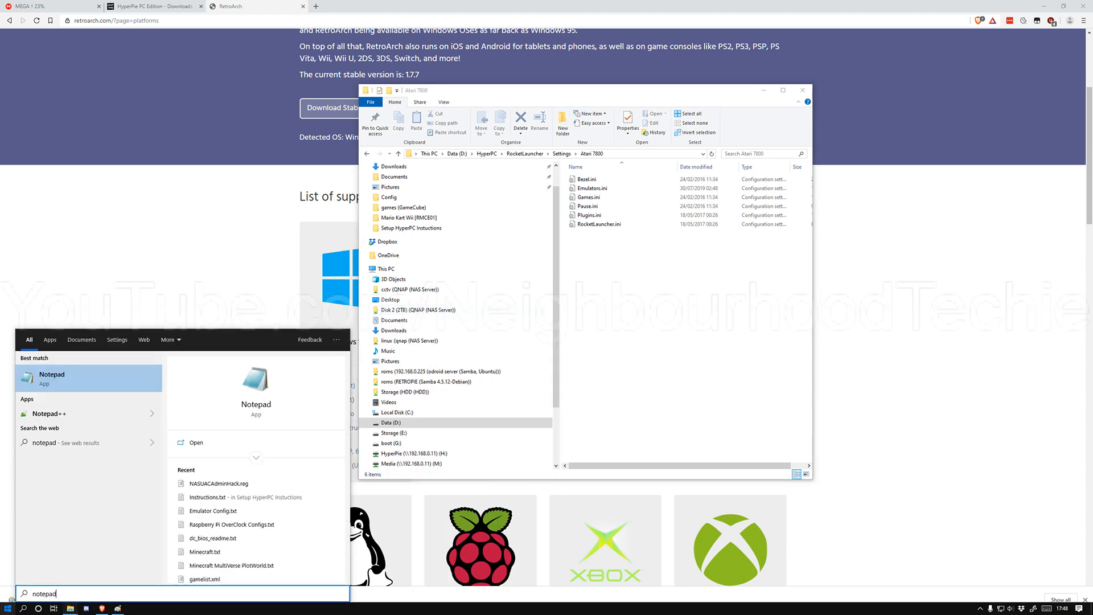
{"action": "key", "text": "Down"}
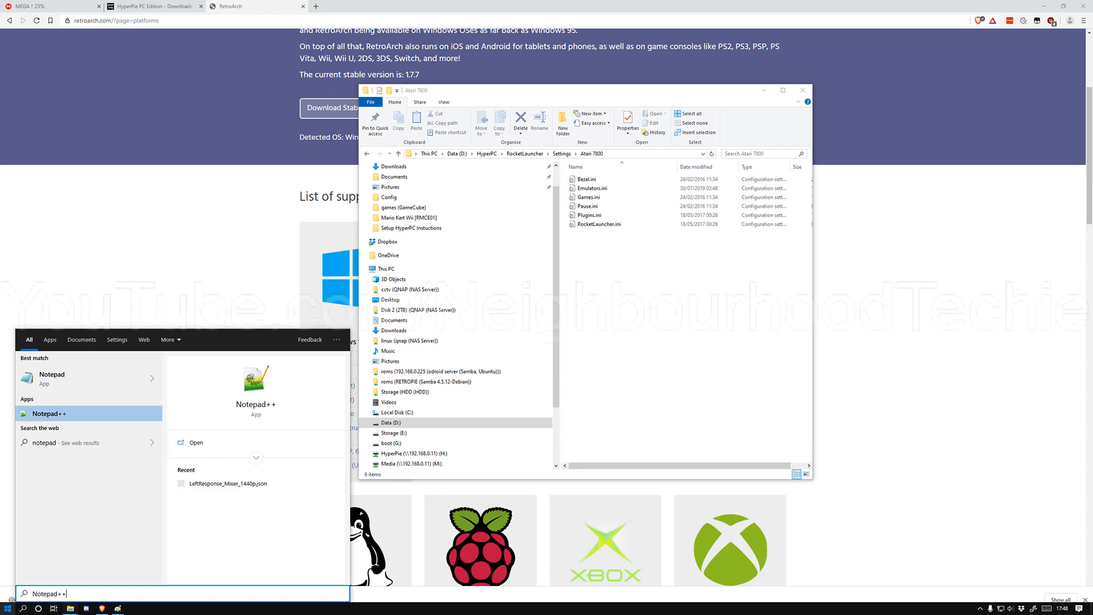
{"action": "key", "text": "Return"}
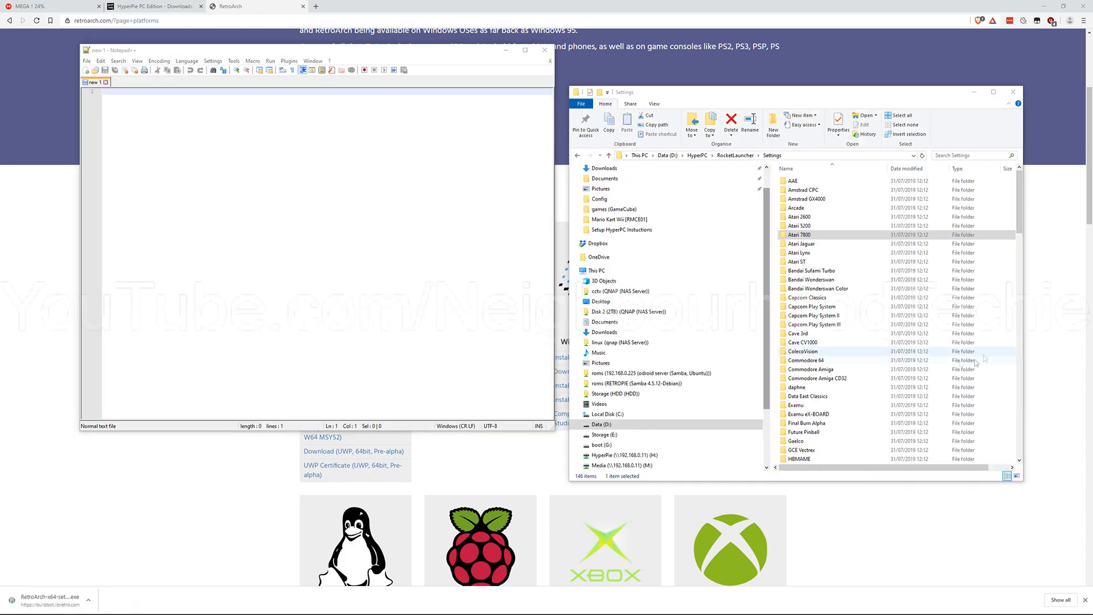
{"action": "left_click", "coordinate": [873, 238]}
{"action": "left_click", "coordinate": [182, 105]}
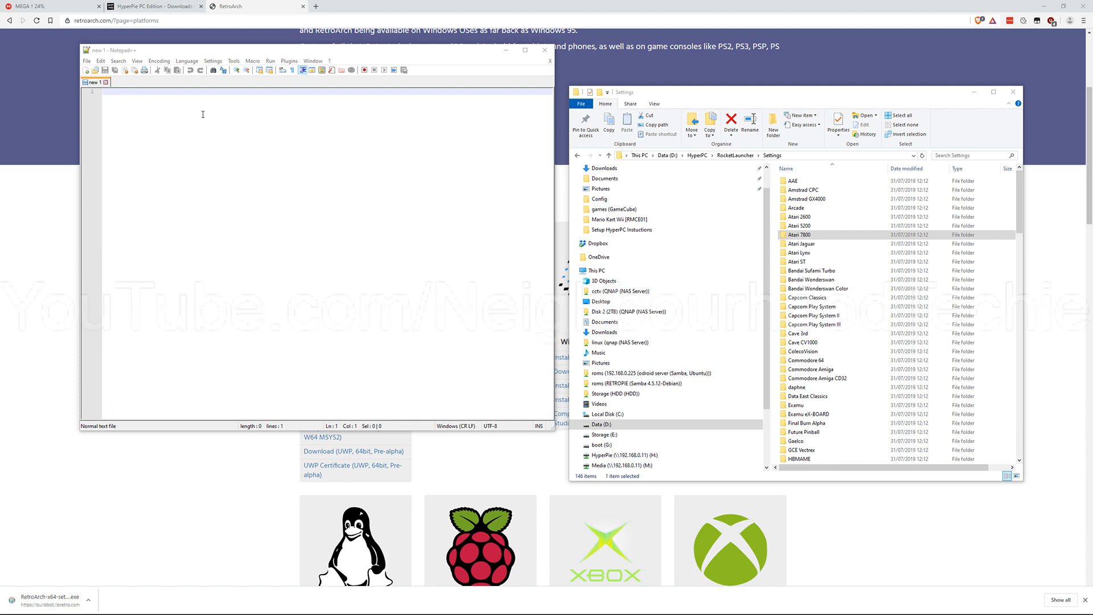
{"action": "left_click", "coordinate": [281, 190]}
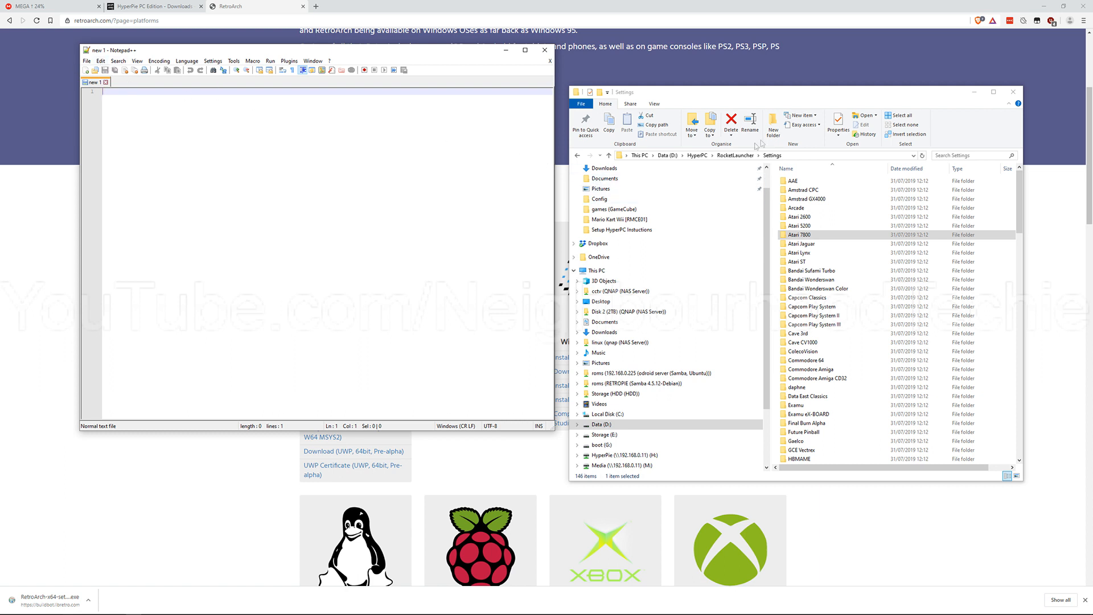
{"action": "left_click", "coordinate": [799, 97]}
{"action": "left_click", "coordinate": [848, 227]}
{"action": "left_click", "coordinate": [842, 199]}
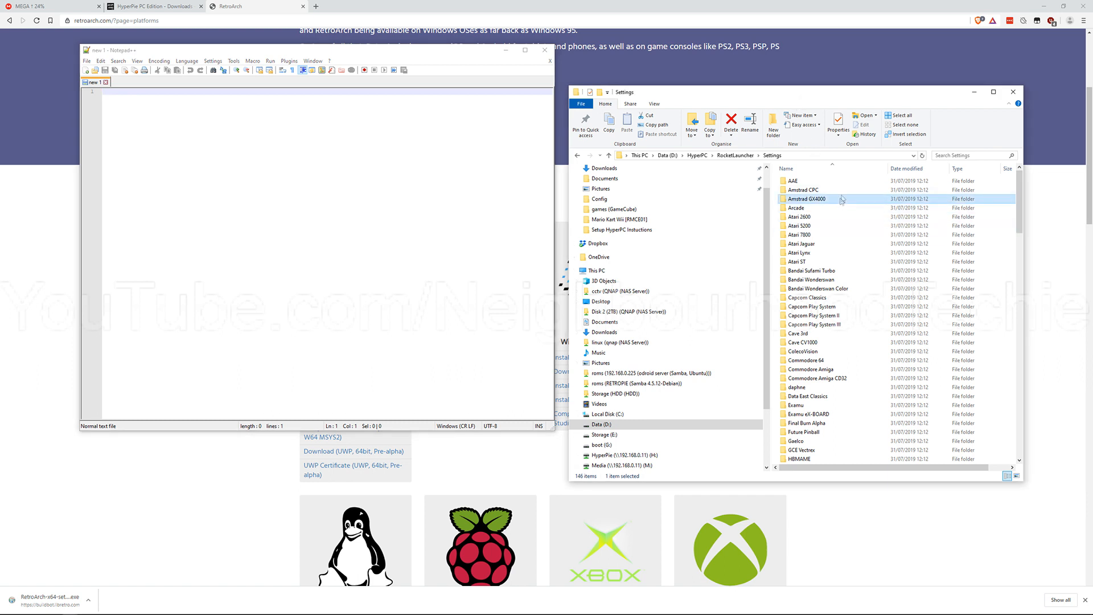
Step: Search the RocketLauncher Settings folder for emulator.ini and open all the found files in Notepad++
{"action": "left_click", "coordinate": [980, 154]}
{"action": "type", "text": "emulator.ini"}
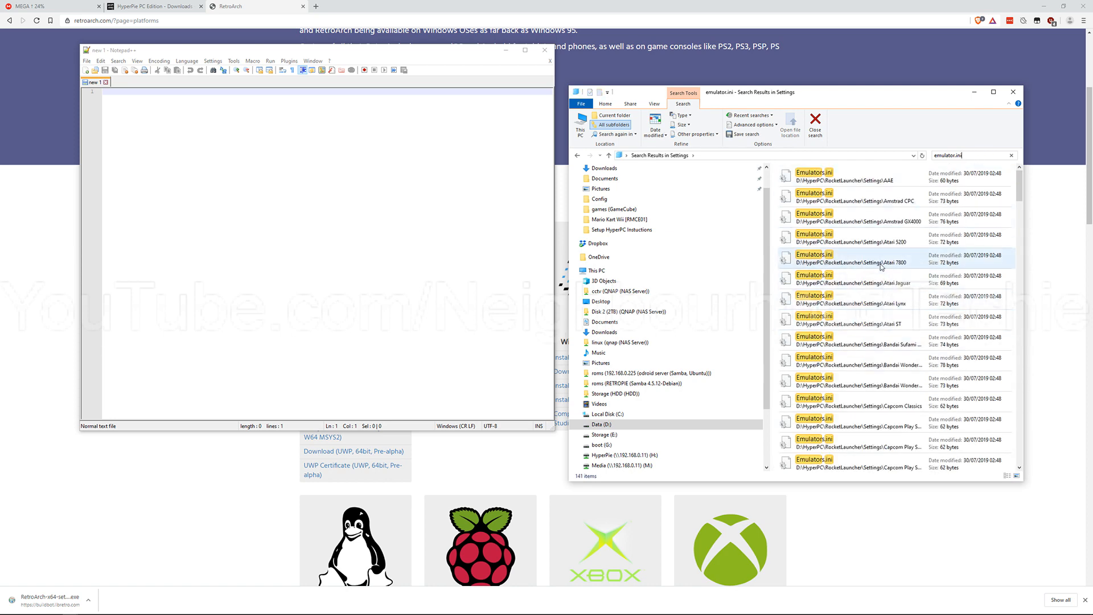
{"action": "left_click", "coordinate": [881, 267]}
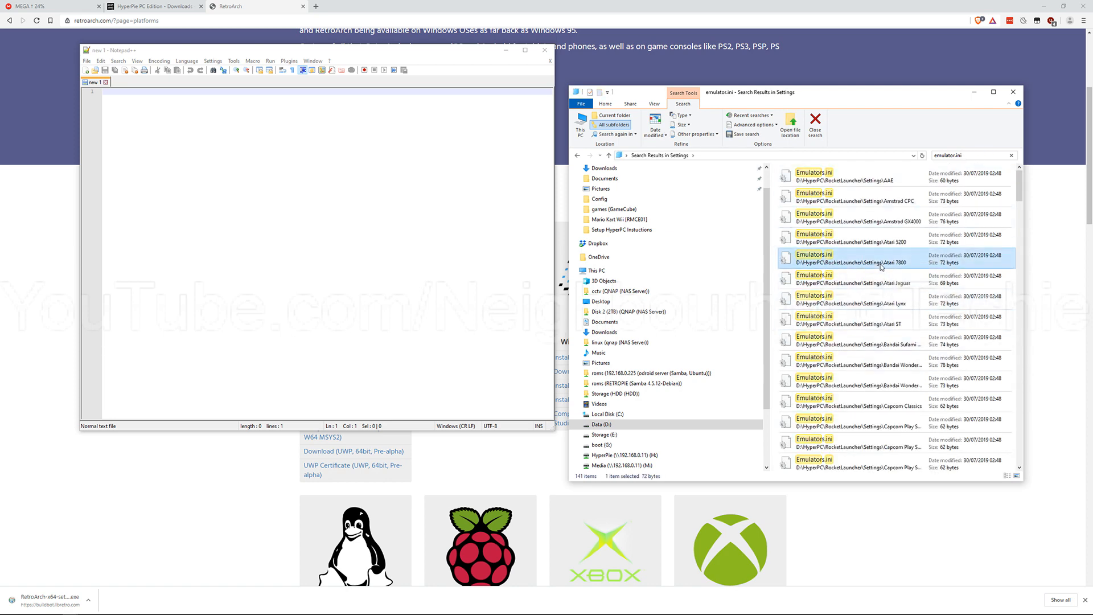
{"action": "key", "text": "ctrl+a"}
{"action": "right_click", "coordinate": [860, 193]}
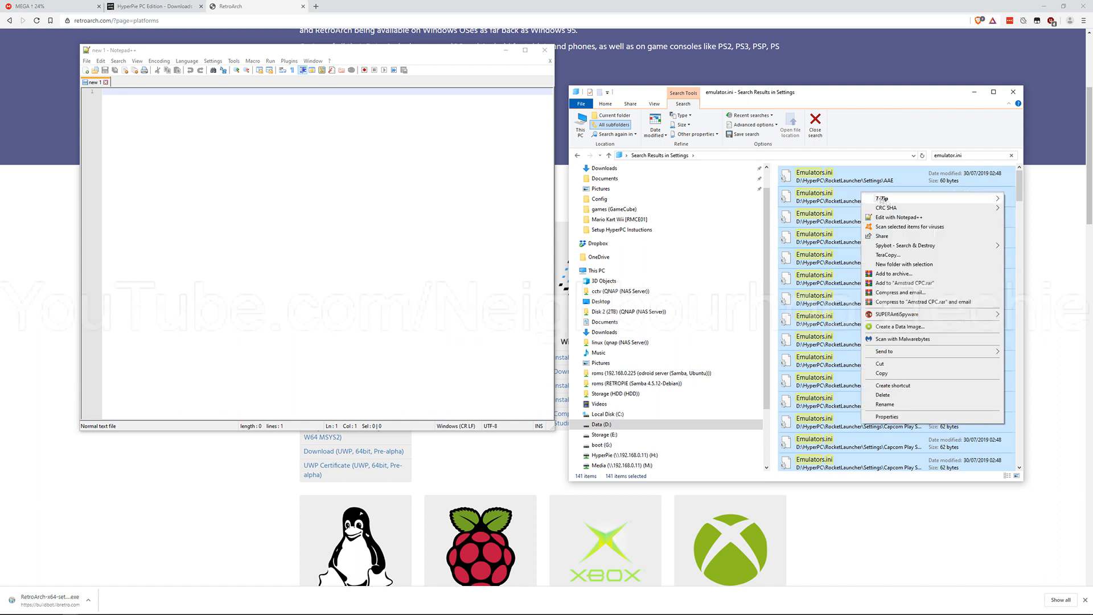
{"action": "left_click", "coordinate": [896, 217]}
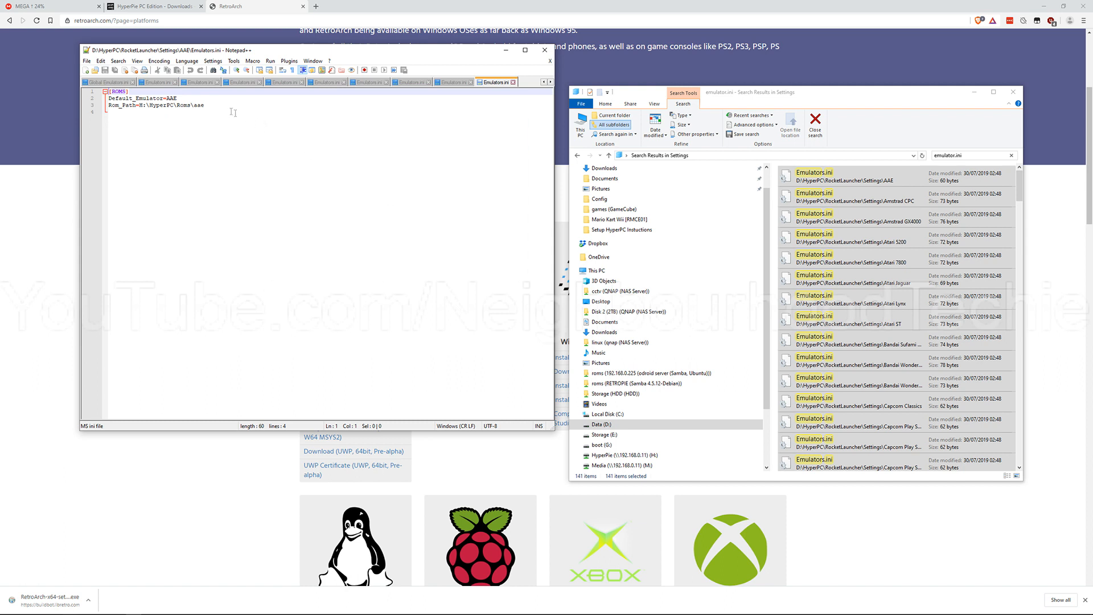
Step: Look through the opened Emulators.ini files, including AAE, Examu, Taito Type X2 and Pinball FX2, and compare their Rom_Path lines
{"action": "left_click", "coordinate": [209, 117]}
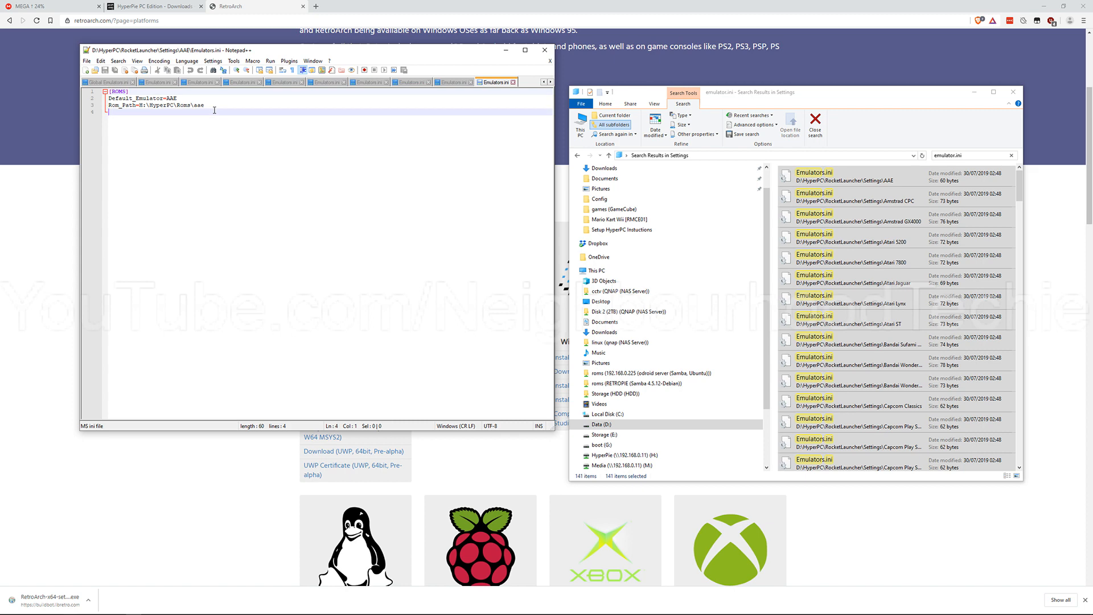
{"action": "left_click", "coordinate": [215, 106]}
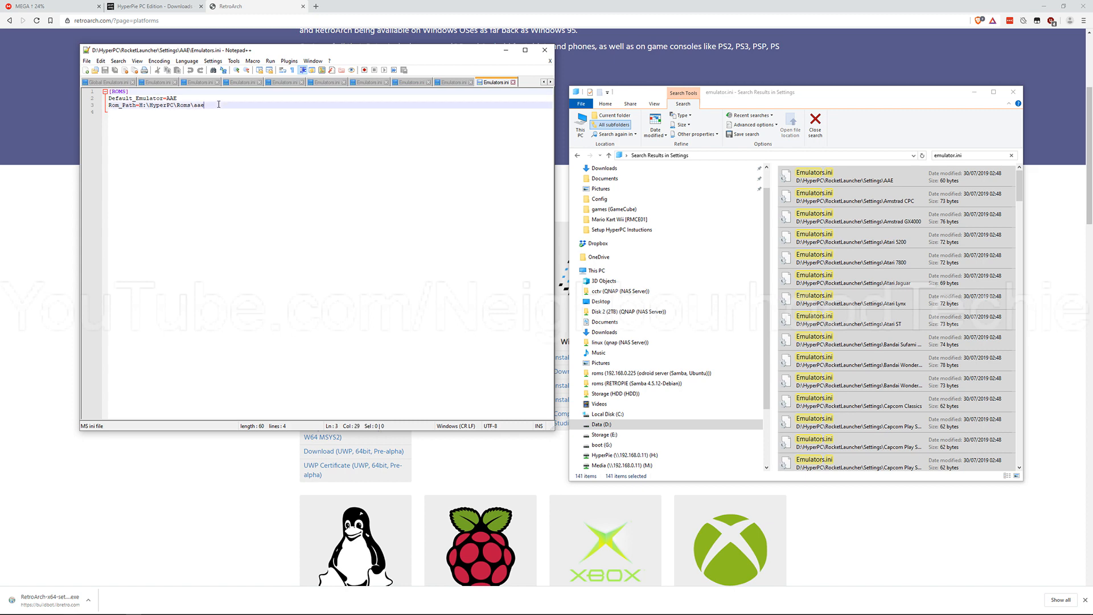
{"action": "left_click", "coordinate": [111, 82]}
{"action": "left_click", "coordinate": [158, 82]}
{"action": "left_click", "coordinate": [200, 82]}
{"action": "left_click", "coordinate": [242, 82]}
{"action": "left_click", "coordinate": [284, 82]}
{"action": "left_click", "coordinate": [326, 82]}
{"action": "left_click", "coordinate": [369, 82]}
{"action": "left_click", "coordinate": [412, 83]}
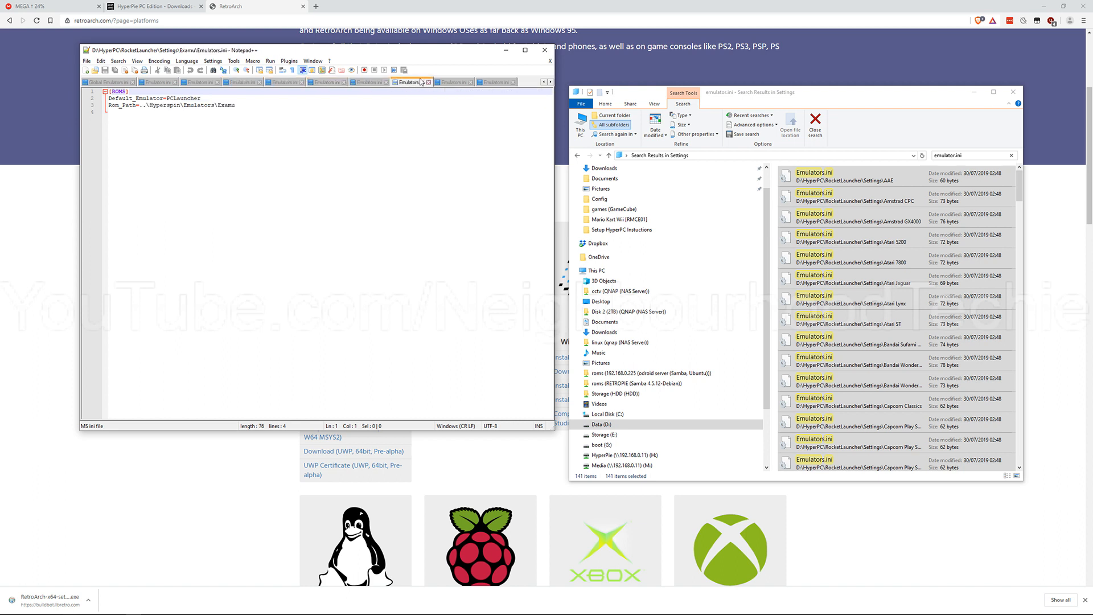
{"action": "left_click", "coordinate": [455, 83]}
{"action": "left_click", "coordinate": [488, 85]}
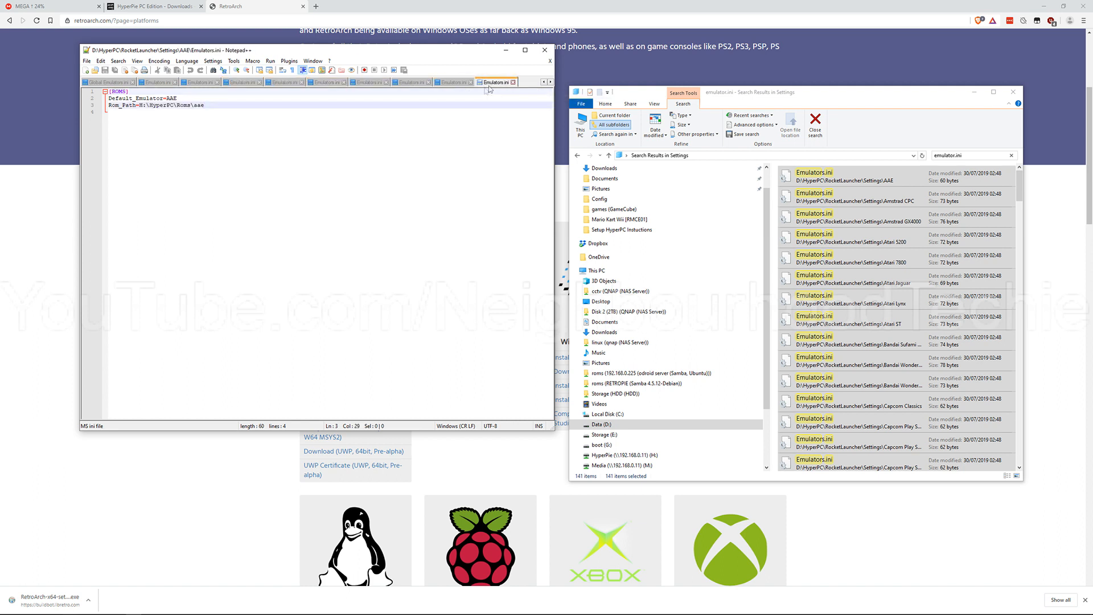
{"action": "left_click", "coordinate": [417, 84]}
{"action": "left_click", "coordinate": [452, 84]}
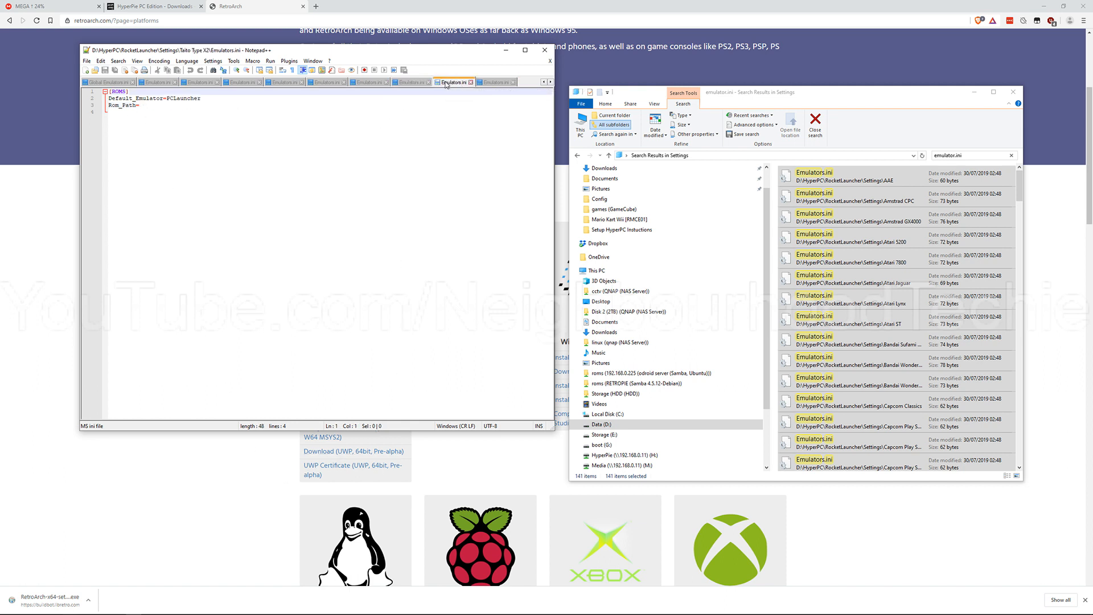
{"action": "left_click", "coordinate": [509, 83]}
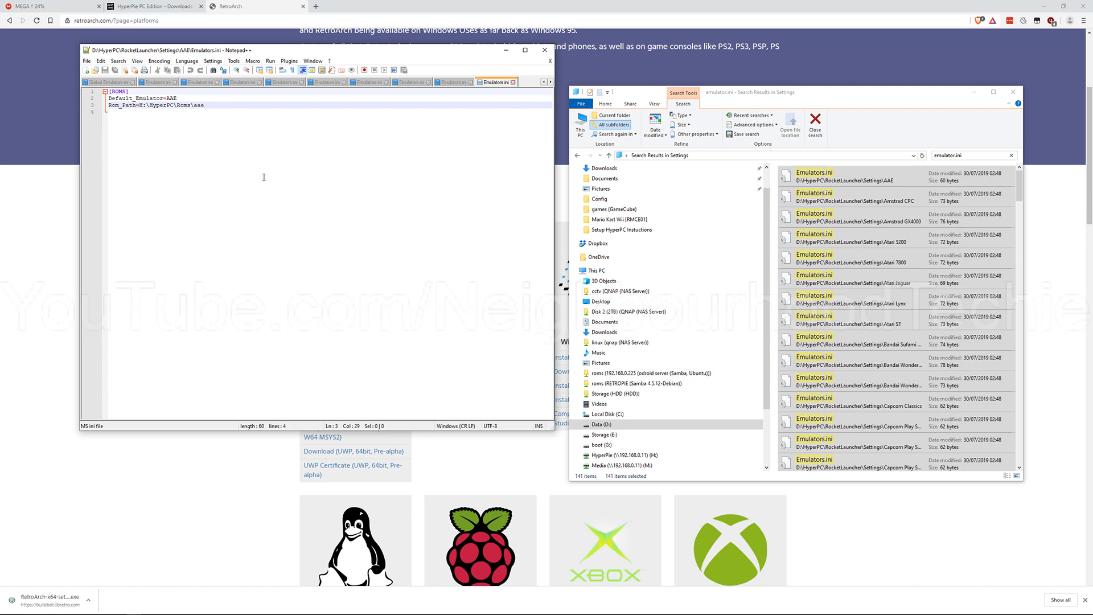
{"action": "left_click", "coordinate": [123, 83]}
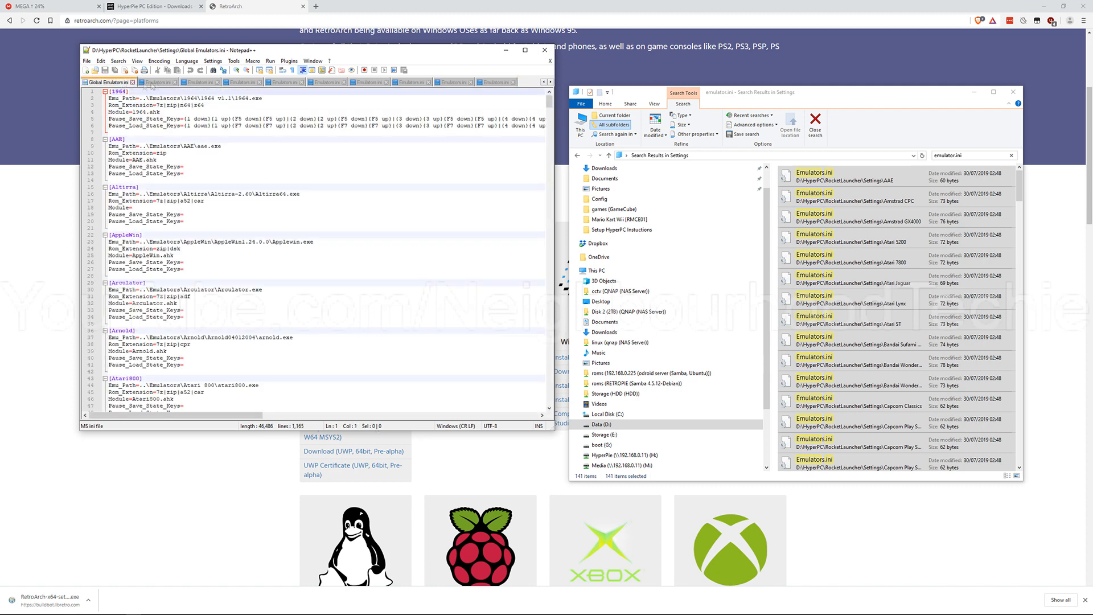
{"action": "left_click", "coordinate": [159, 83]}
{"action": "left_click", "coordinate": [197, 83]}
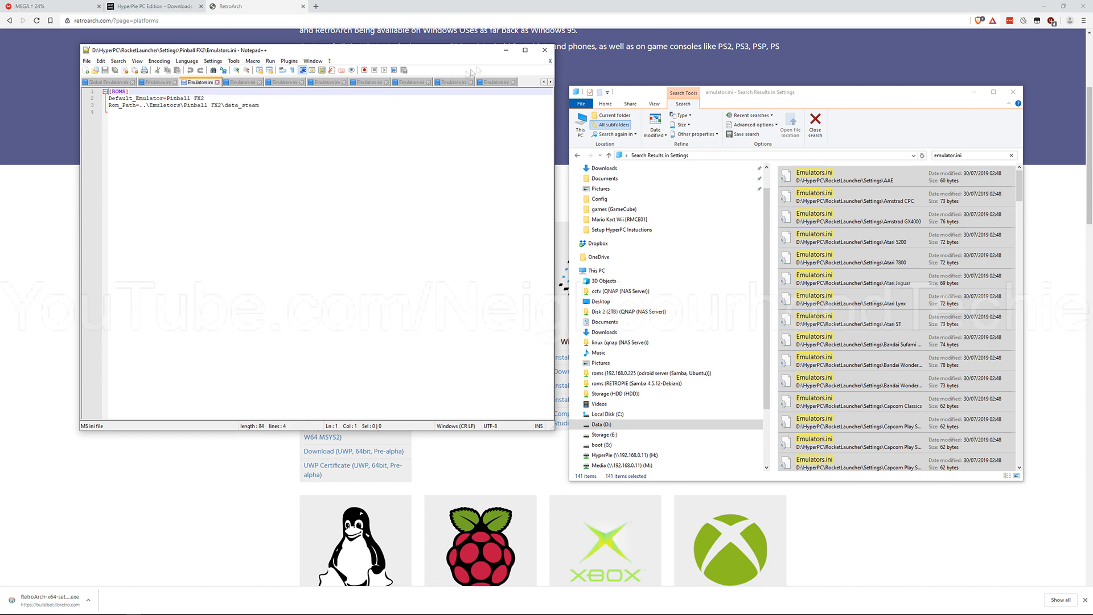
Step: Maximize the Notepad++ window and bring up the Nintendo 64 Emulators.ini among the open files
{"action": "left_click", "coordinate": [525, 51]}
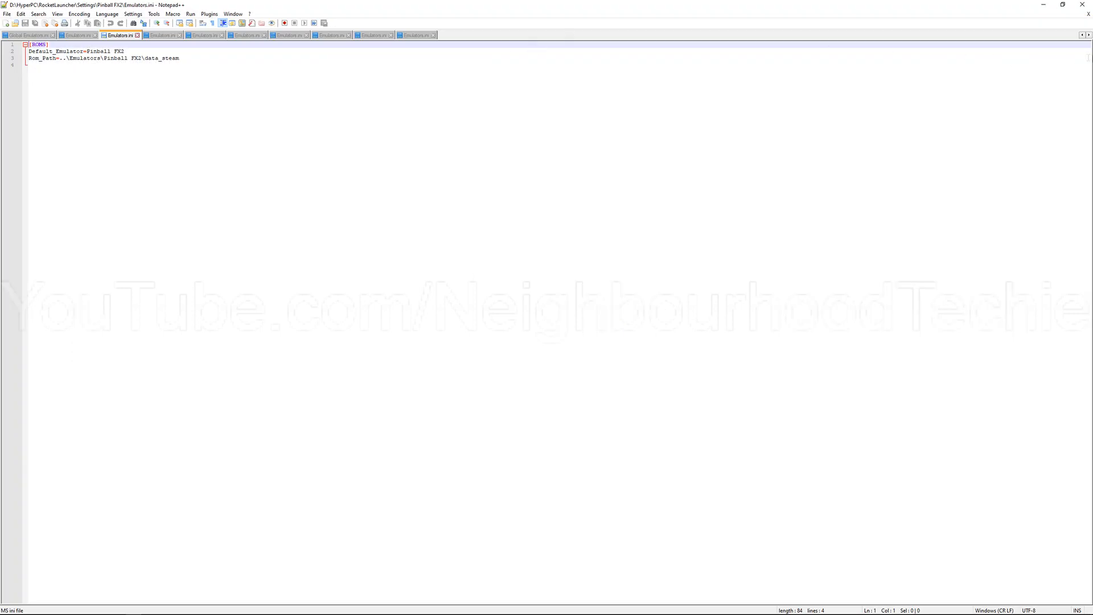
{"action": "left_click", "coordinate": [1081, 35]}
{"action": "left_click", "coordinate": [1082, 36]}
{"action": "left_click", "coordinate": [1081, 36]}
{"action": "left_click", "coordinate": [1081, 36]}
{"action": "left_click", "coordinate": [1081, 35]}
{"action": "left_click", "coordinate": [1039, 36]}
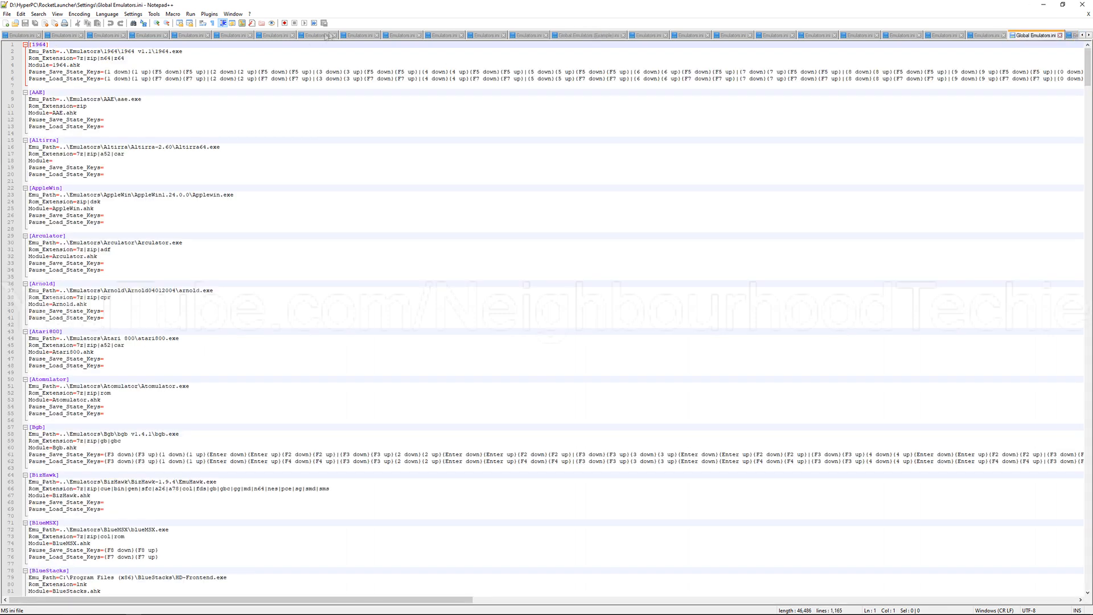
{"action": "left_click", "coordinate": [443, 35]}
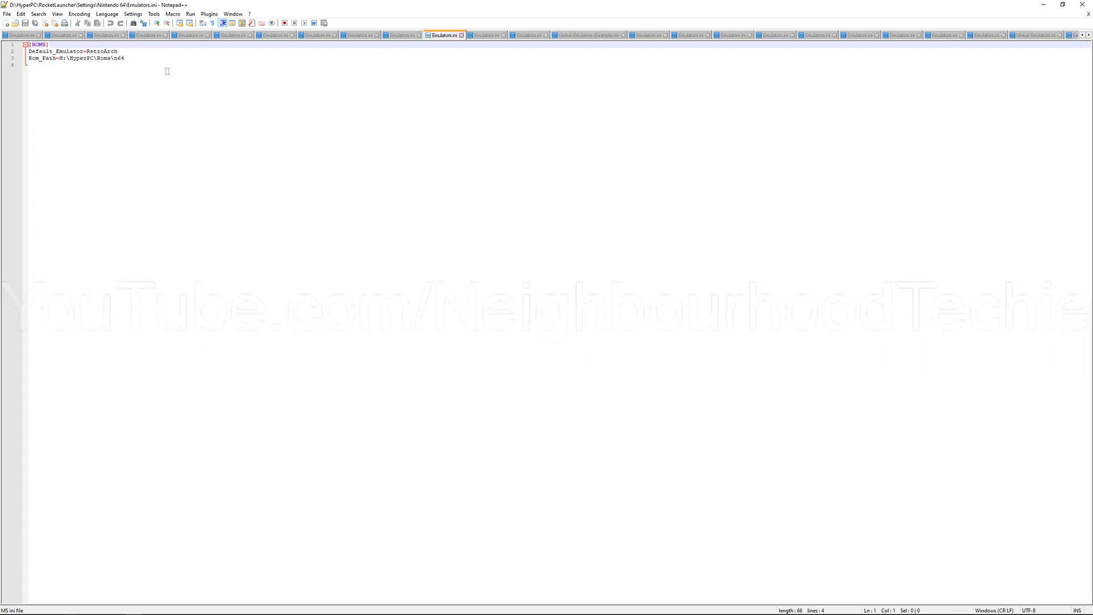
Step: Copy the H:\HyperPC\Roms\ part of the Rom_Path line in the Nintendo 64 Emulators.ini
{"action": "left_click_drag", "start_coordinate": [114, 58], "coordinate": [61, 60]}
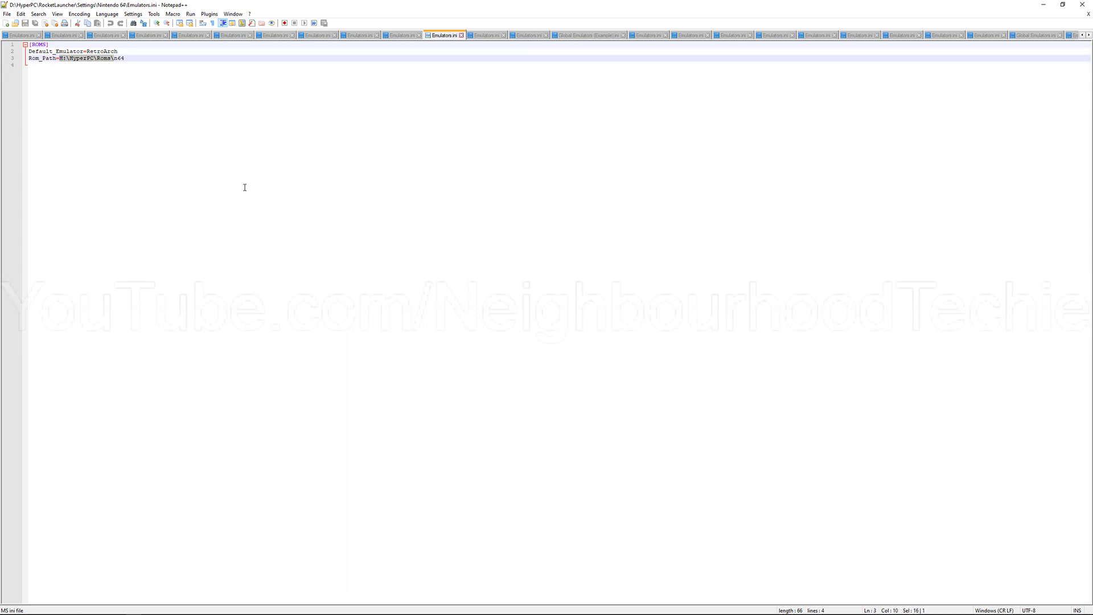
{"action": "right_click", "coordinate": [477, 199]}
{"action": "left_click", "coordinate": [338, 161]}
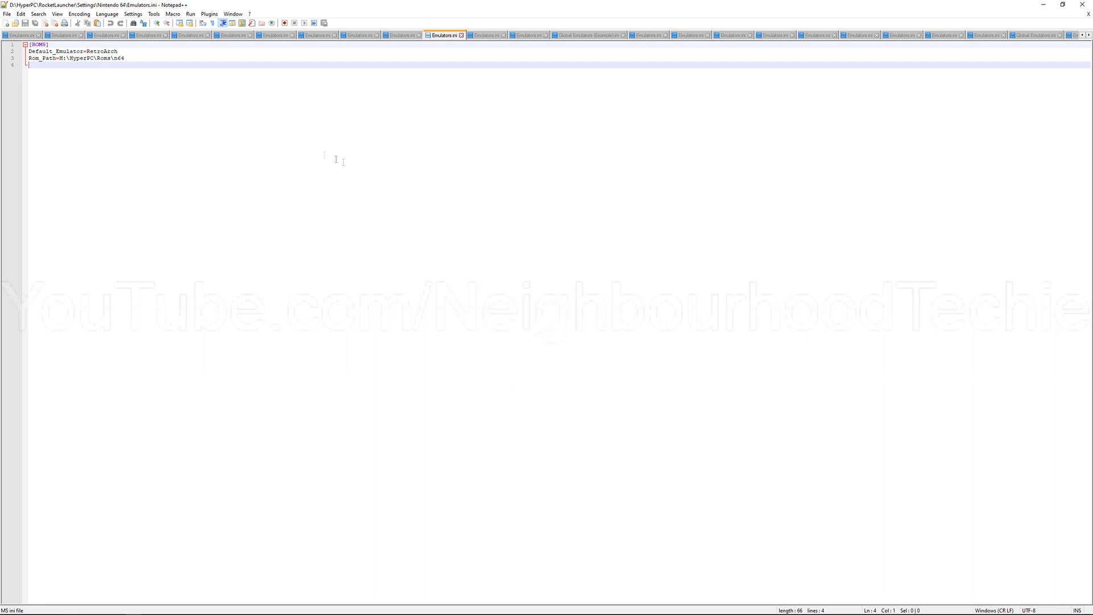
Step: Open the Replace dialog and paste H:\HyperPC\Roms\ as the text to find
{"action": "left_click", "coordinate": [38, 13]}
{"action": "mouse_move", "coordinate": [22, 15]}
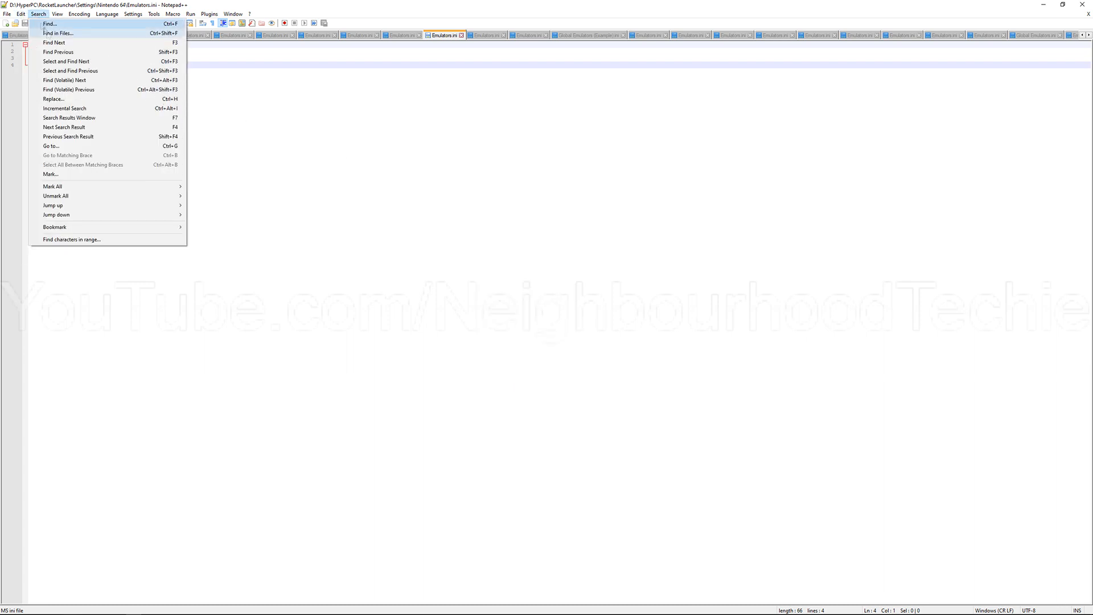
{"action": "mouse_move", "coordinate": [62, 16]}
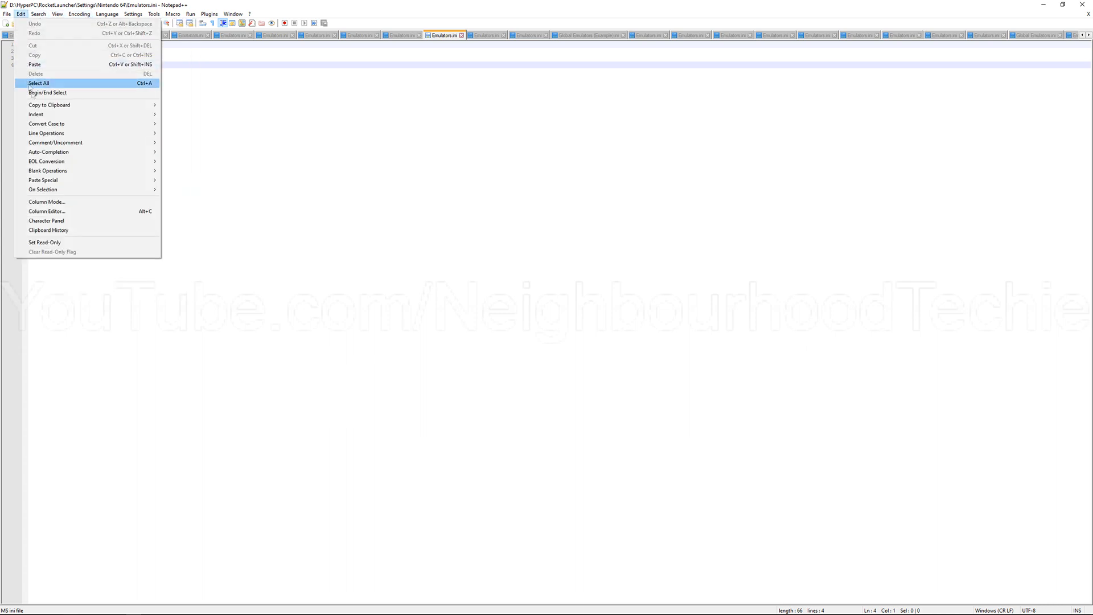
{"action": "left_click", "coordinate": [322, 160]}
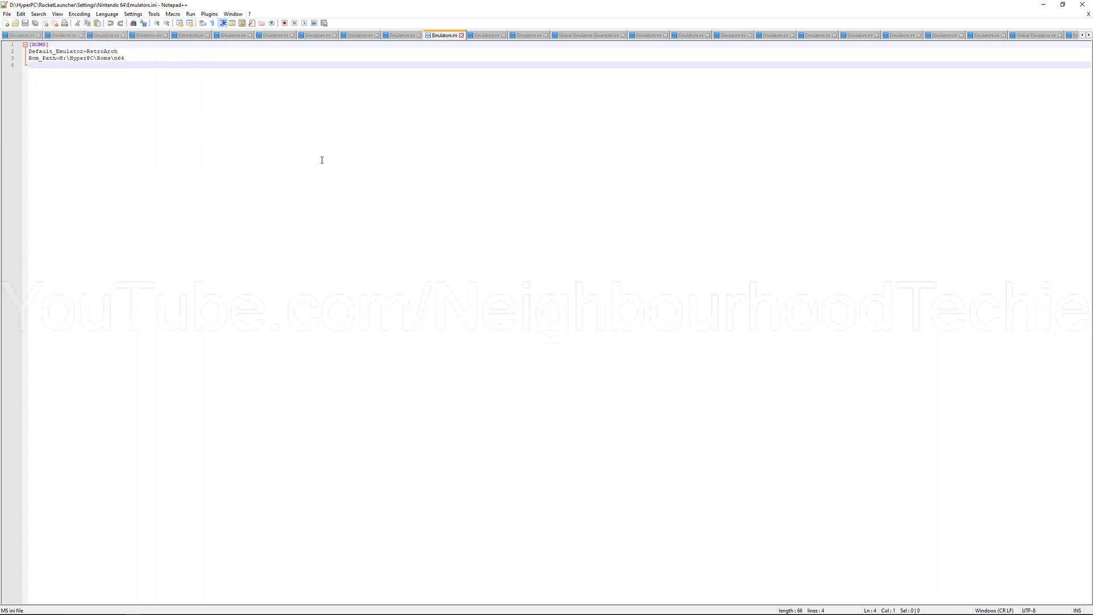
{"action": "key", "text": "ctrl+f"}
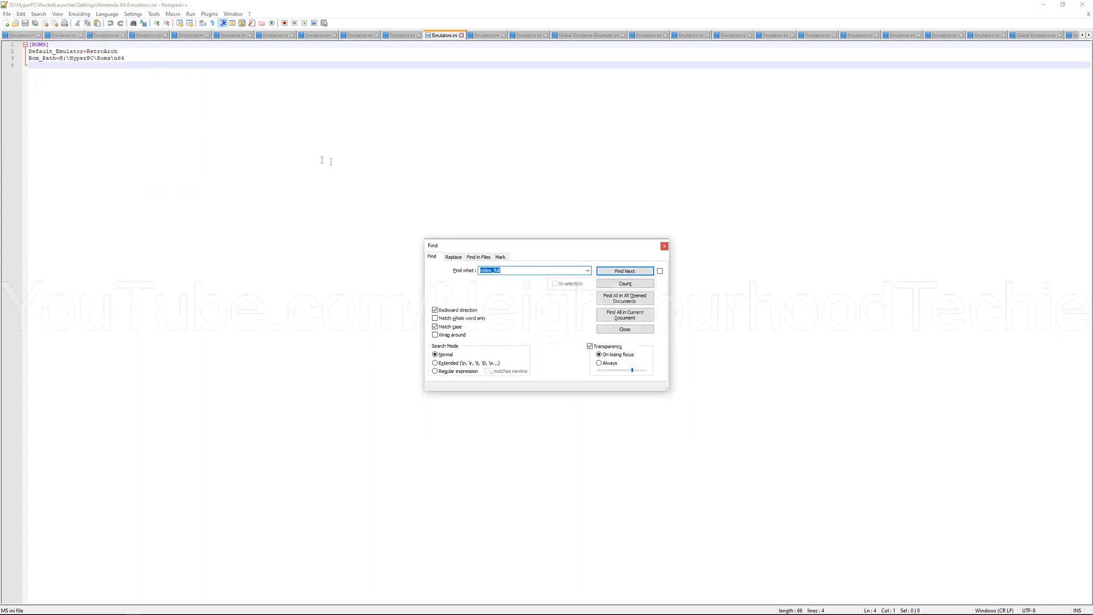
{"action": "left_click", "coordinate": [454, 257]}
{"action": "key", "text": "ctrl+v"}
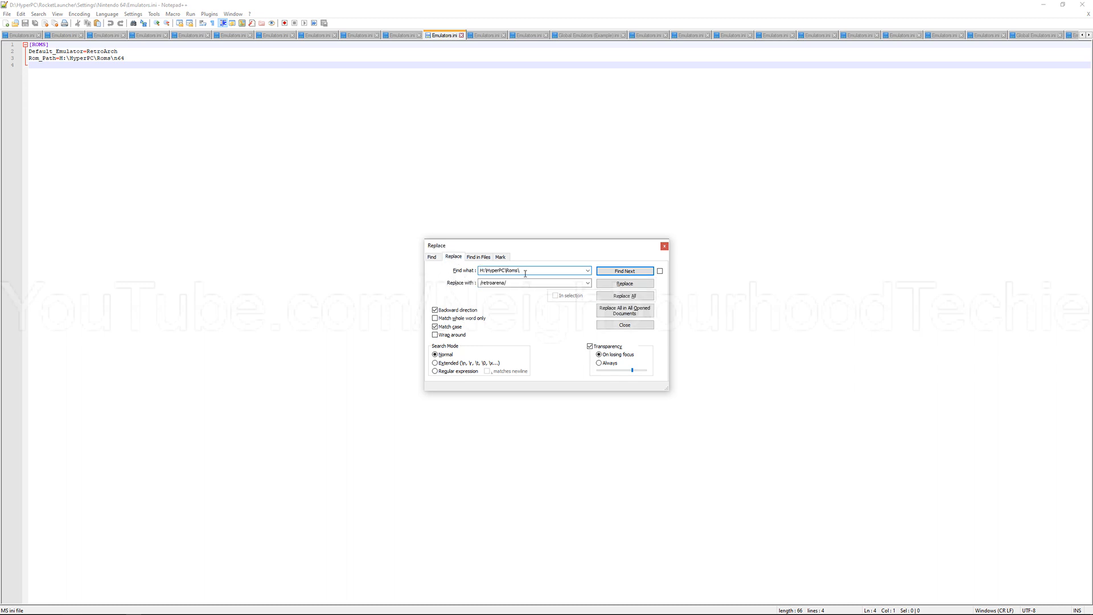
{"action": "double_click", "coordinate": [540, 281]}
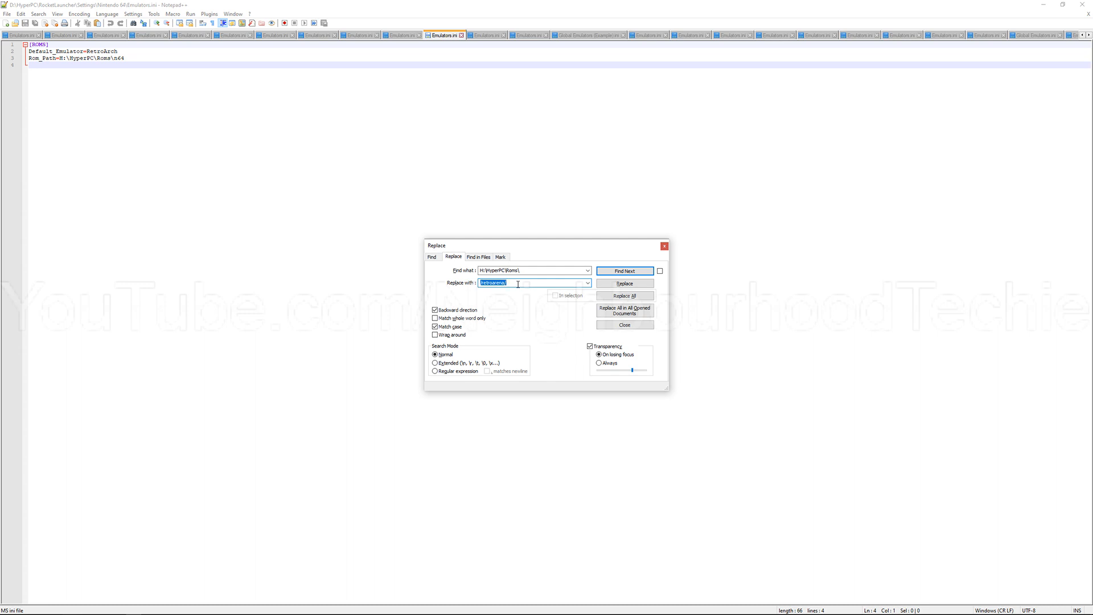
{"action": "type", "text": "C:\\Roms"}
{"action": "key", "text": "ctrl+a"}
{"action": "key", "text": "BackSpace"}
Step: Enter D:\HyperPC\Roms\ as the replacement text and close the Replace dialog without replacing anything
{"action": "type", "text": "D:\\HyperPC\\Rom"}
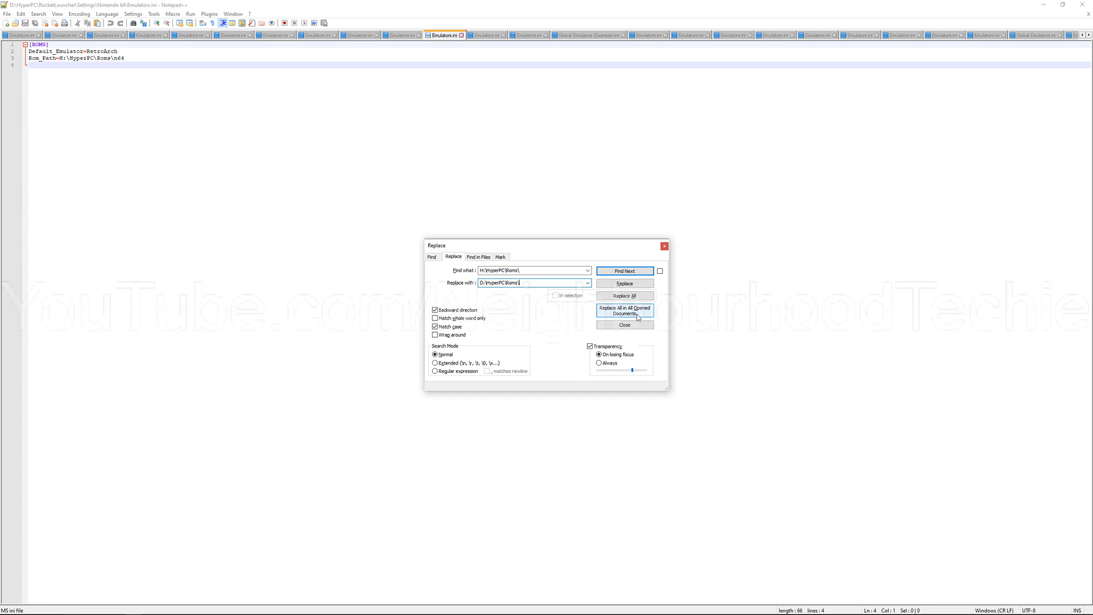
{"action": "left_click_drag", "start_coordinate": [546, 271], "coordinate": [524, 282]}
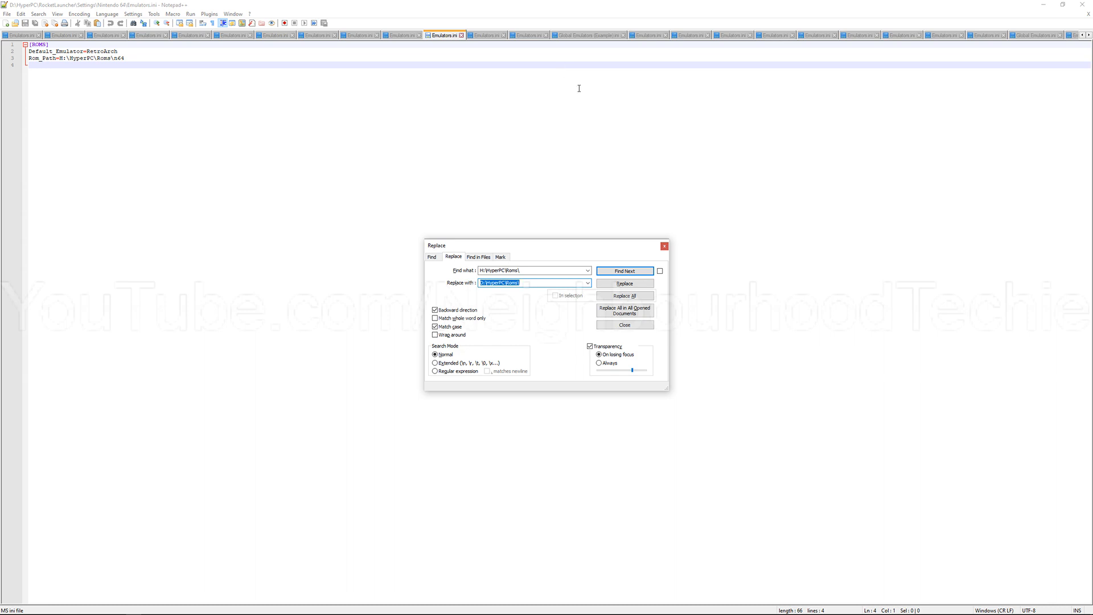
{"action": "left_click", "coordinate": [668, 248]}
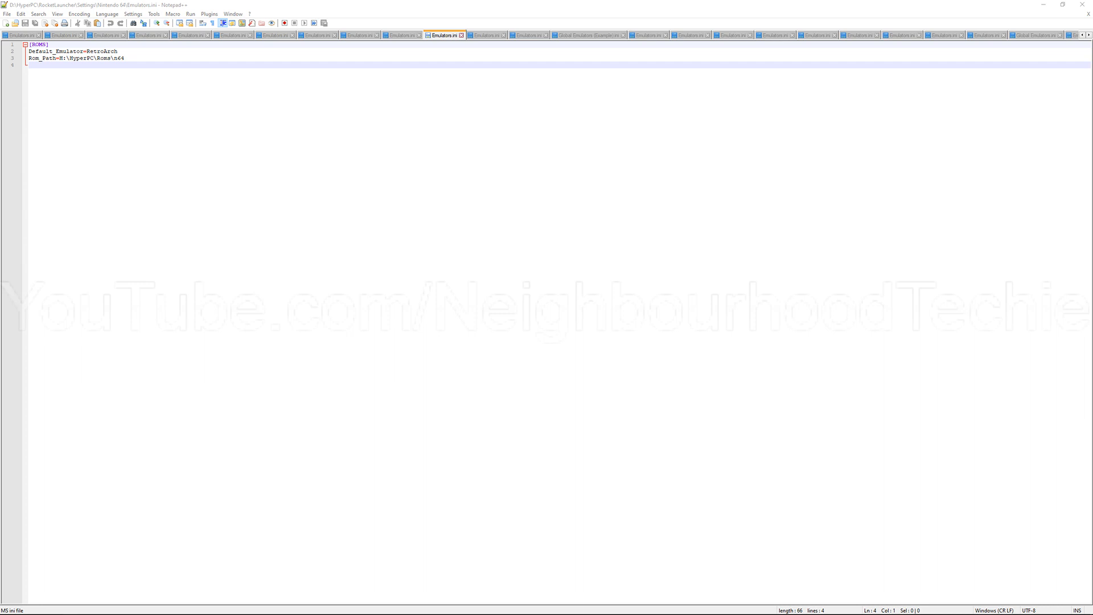
Step: Switch to File Explorer and open the D:\HyperPC\Emulators\RetroArch folder
{"action": "left_click_drag", "start_coordinate": [655, 614], "coordinate": [453, 113]}
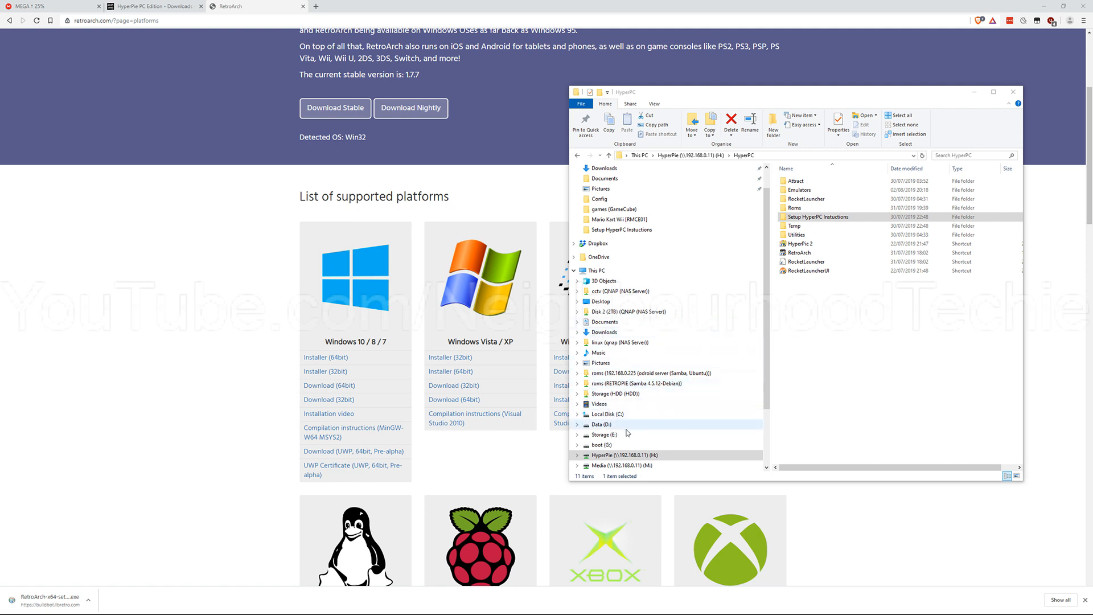
{"action": "left_click", "coordinate": [602, 424]}
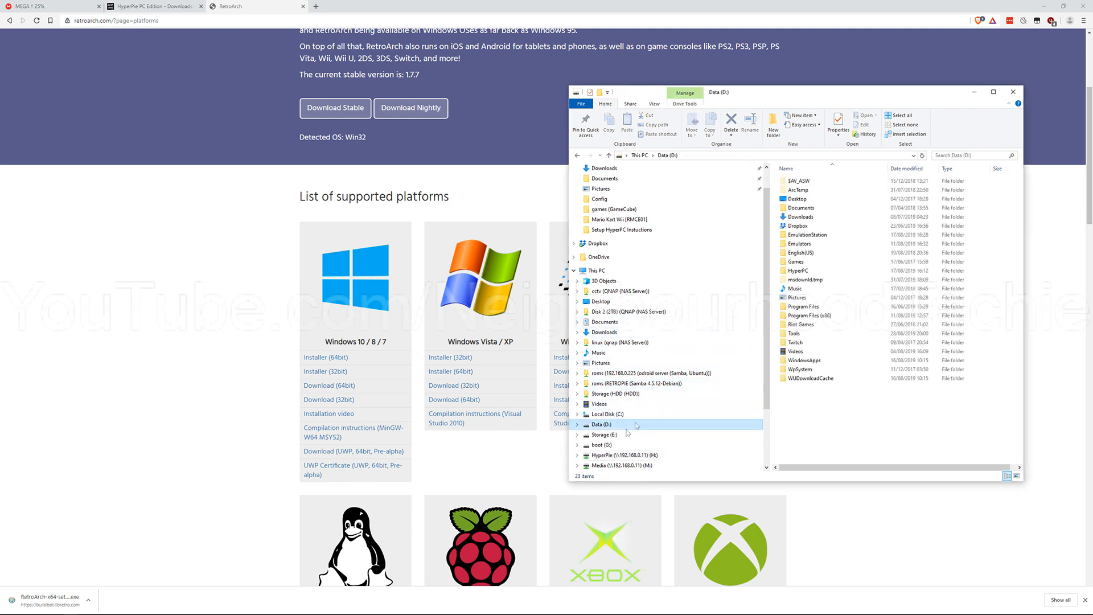
{"action": "double_click", "coordinate": [825, 271]}
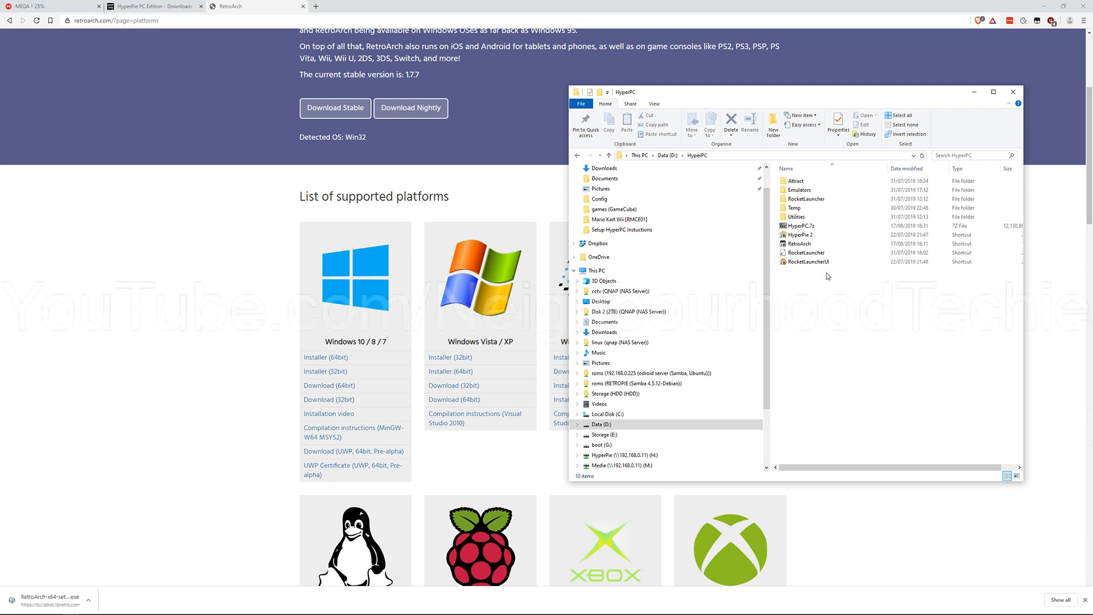
{"action": "double_click", "coordinate": [825, 190]}
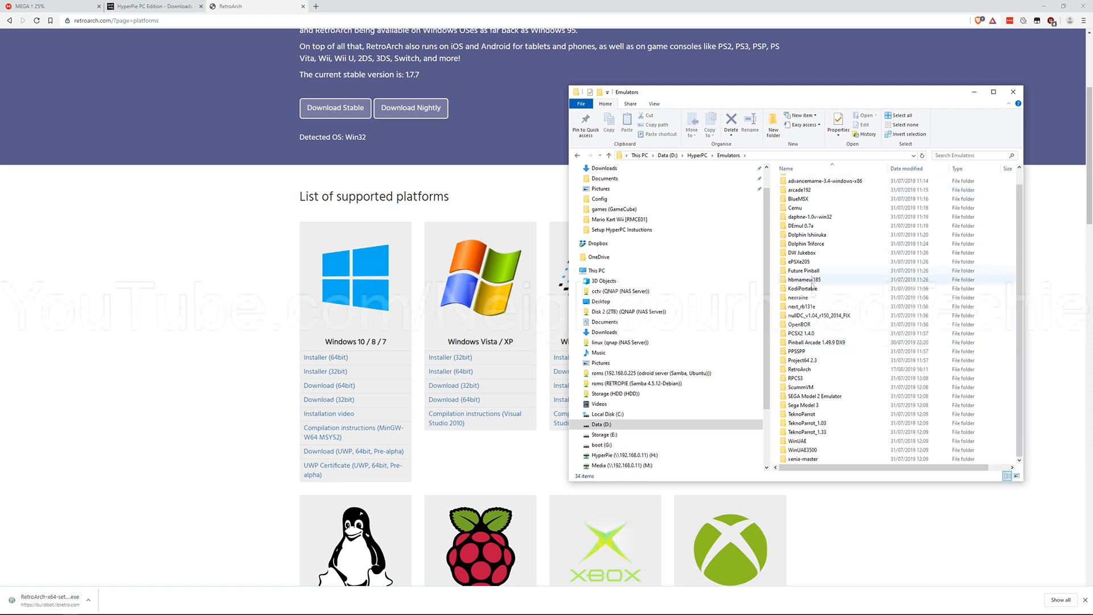
{"action": "double_click", "coordinate": [825, 369]}
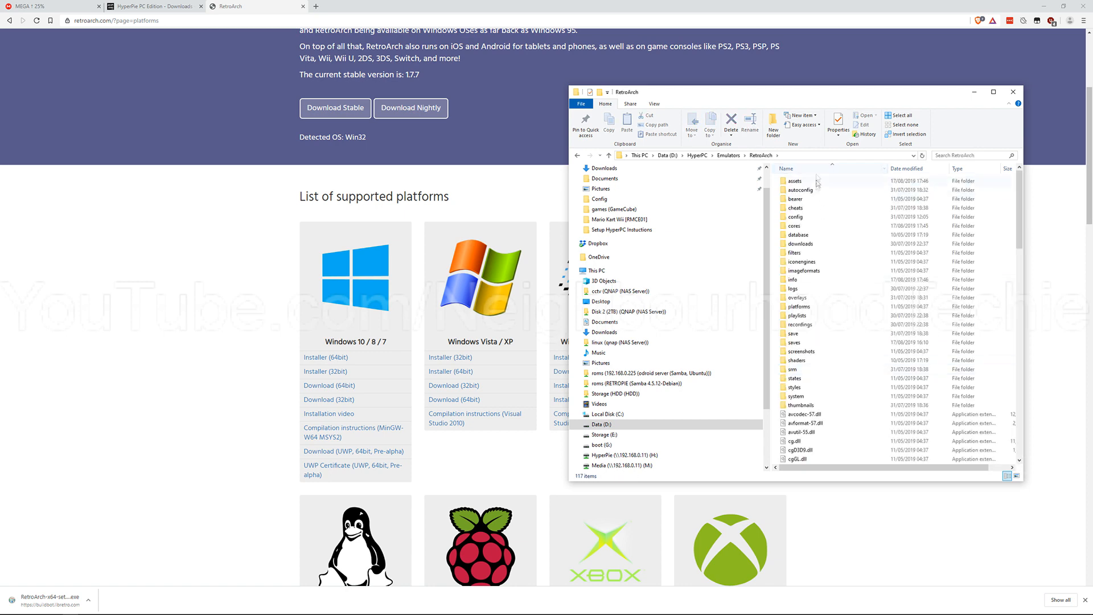
Step: Find retroarch.cfg in the RetroArch folder and open it in Notepad++
{"action": "scroll", "coordinate": [823, 251], "scroll_direction": "down", "scroll_amount": 10}
{"action": "scroll", "coordinate": [740, 323], "scroll_direction": "down", "scroll_amount": 3}
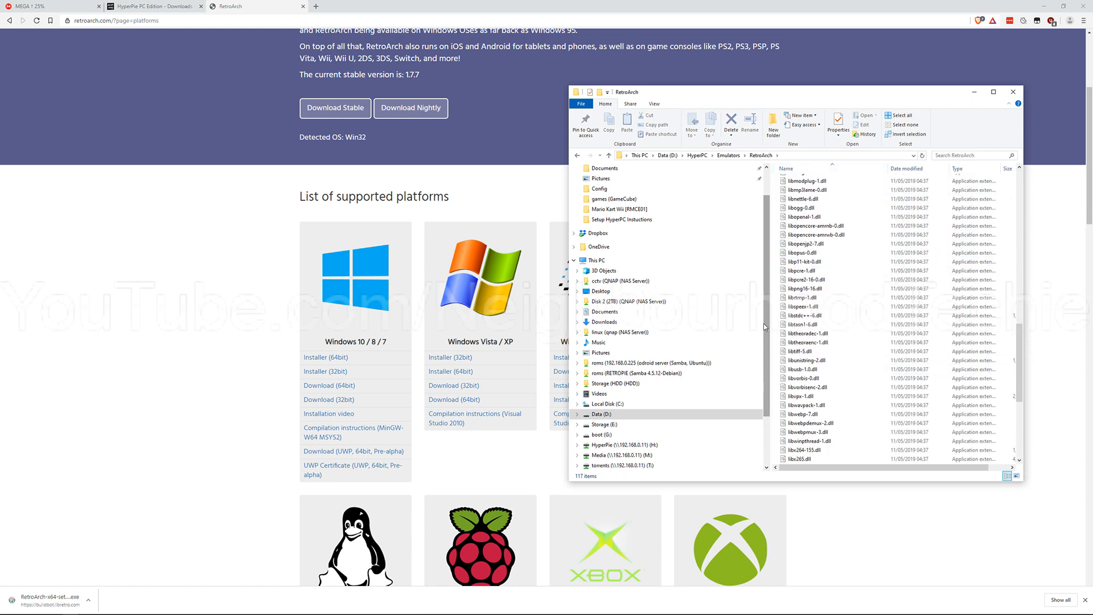
{"action": "scroll", "coordinate": [810, 328], "scroll_direction": "down", "scroll_amount": 6}
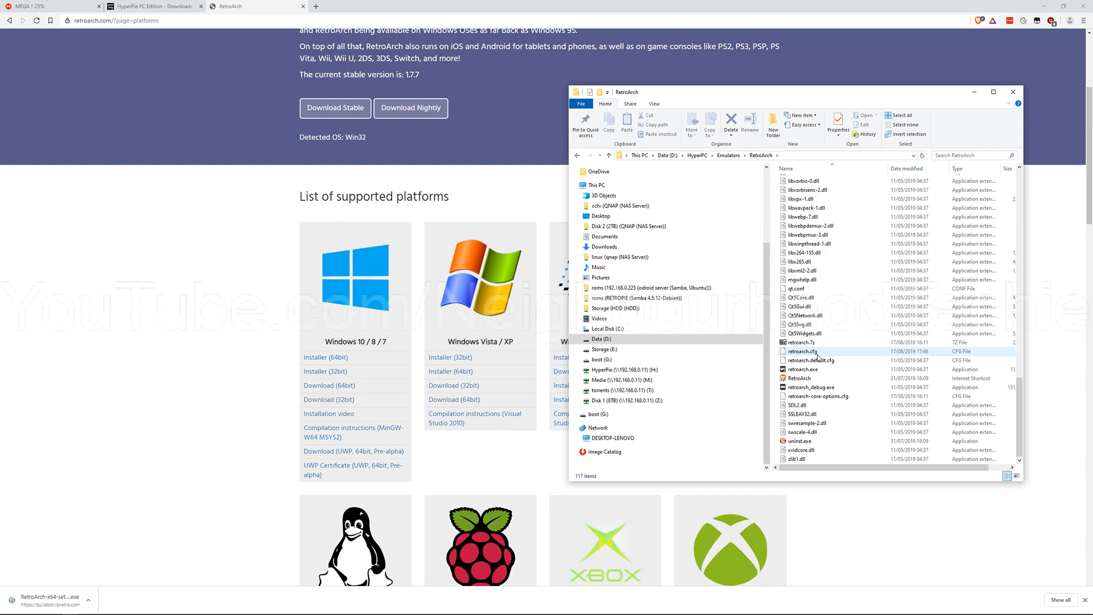
{"action": "right_click", "coordinate": [817, 352]}
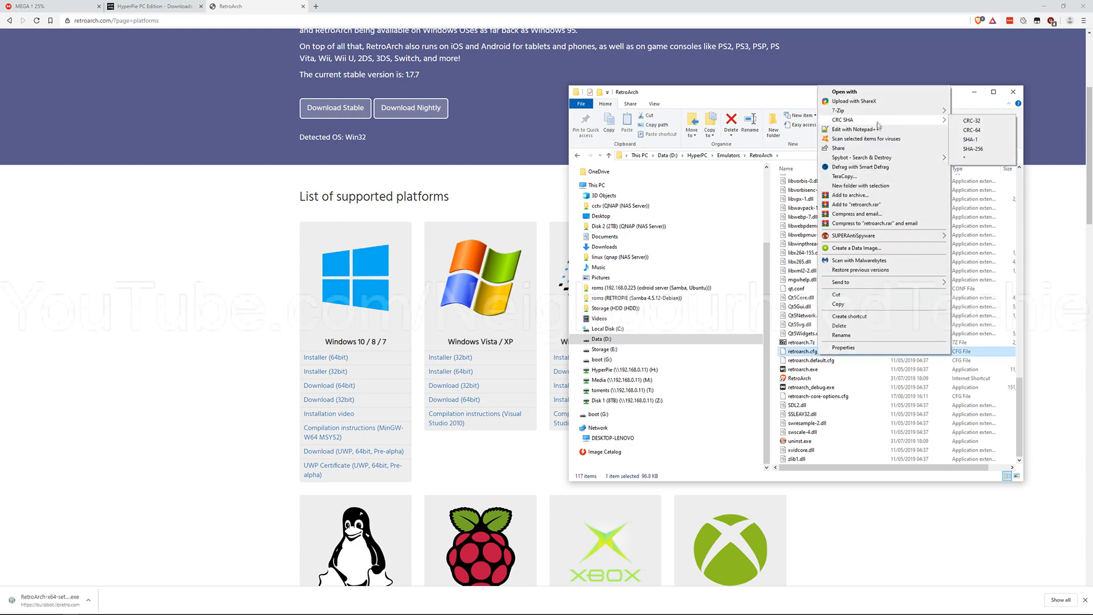
{"action": "left_click", "coordinate": [854, 129]}
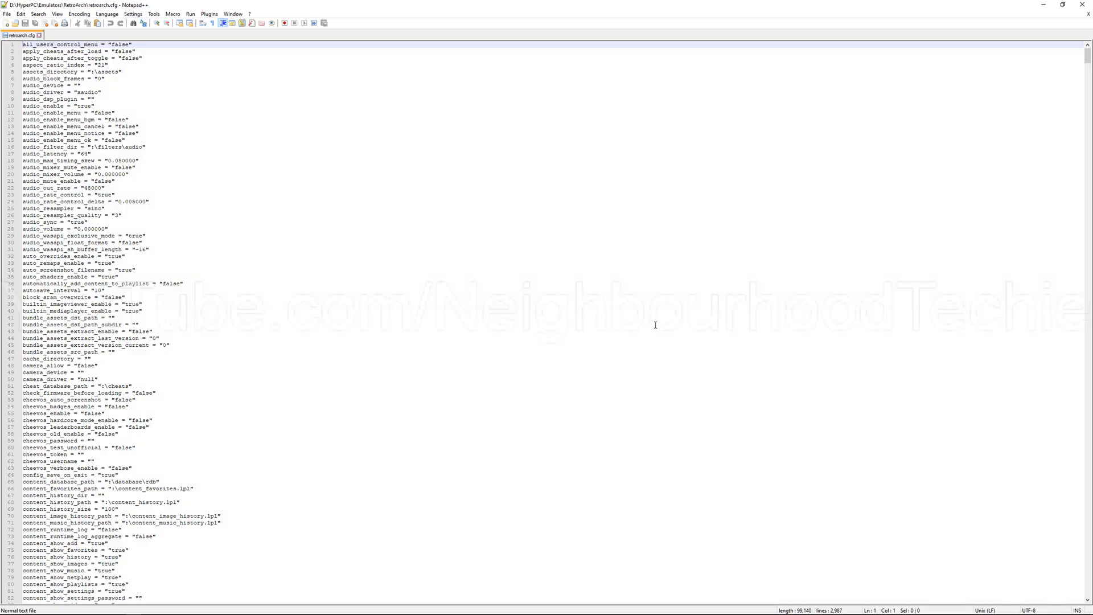
Step: Try to find H:\HyperPC\Roms\ in retroarch.cfg using the existing backward, case-matching search options
{"action": "left_click", "coordinate": [378, 229]}
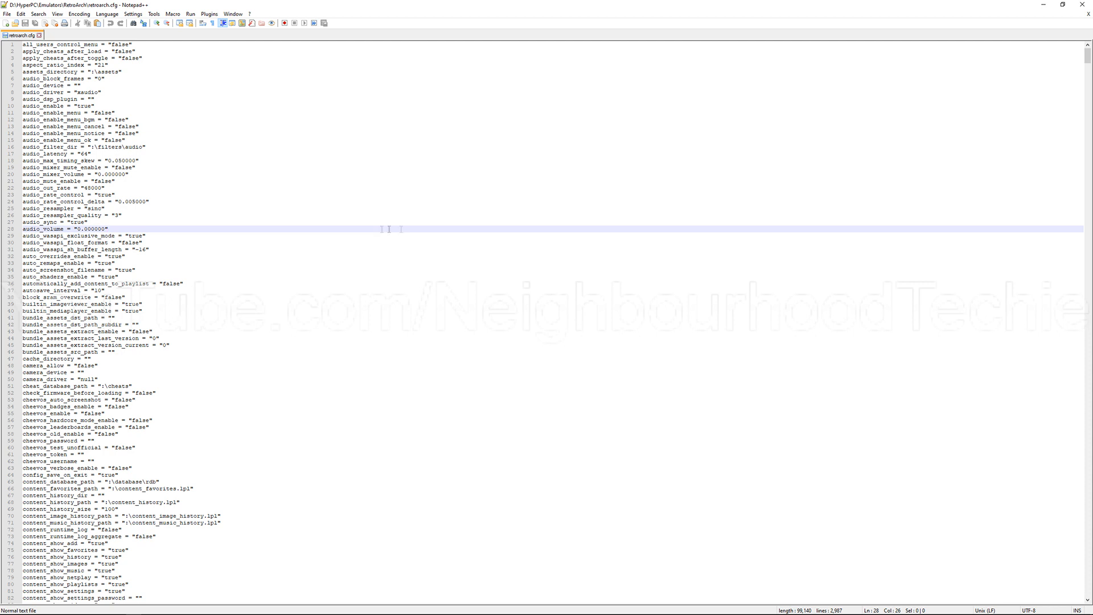
{"action": "left_click", "coordinate": [445, 215]}
{"action": "key", "text": "ctrl+f"}
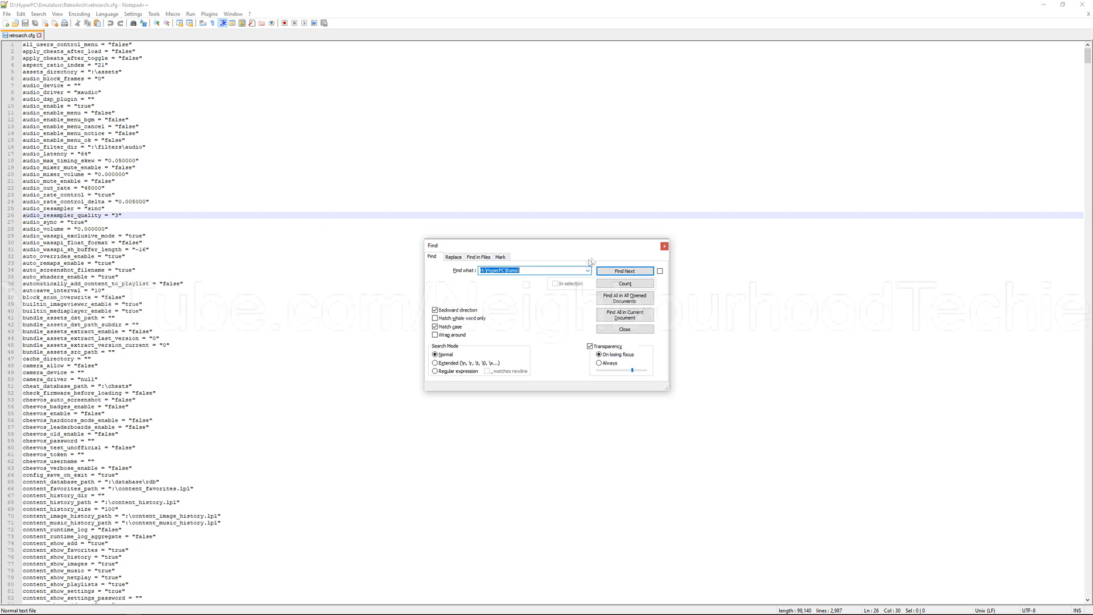
{"action": "left_click", "coordinate": [609, 274]}
{"action": "left_click", "coordinate": [318, 162]}
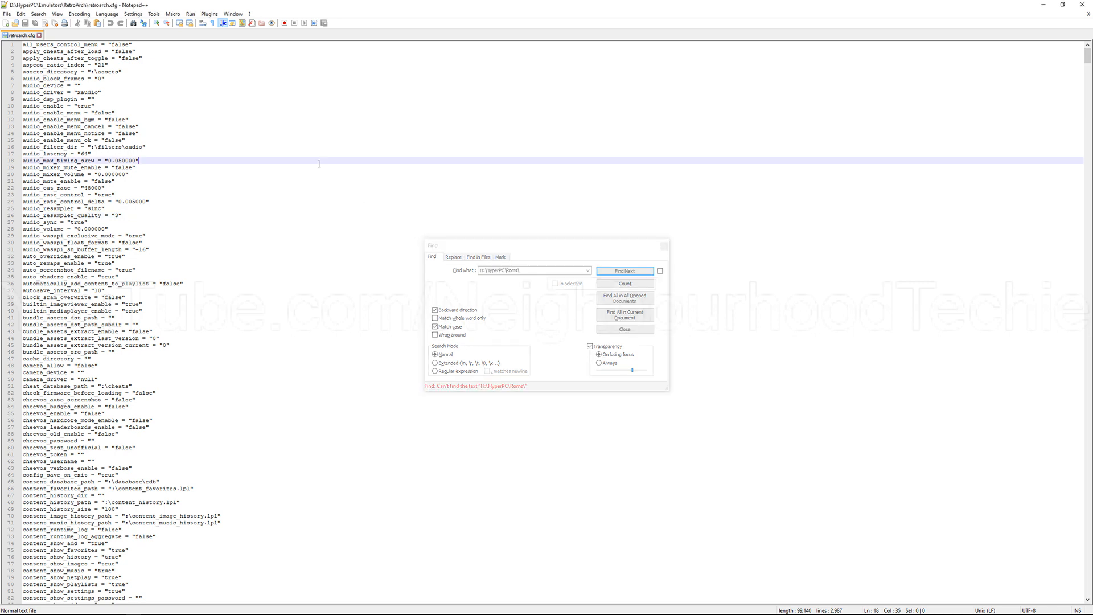
Step: Turn off the backward direction and match case options and find H:\HyperPC\Roms\ in retroarch.cfg
{"action": "left_click", "coordinate": [589, 267]}
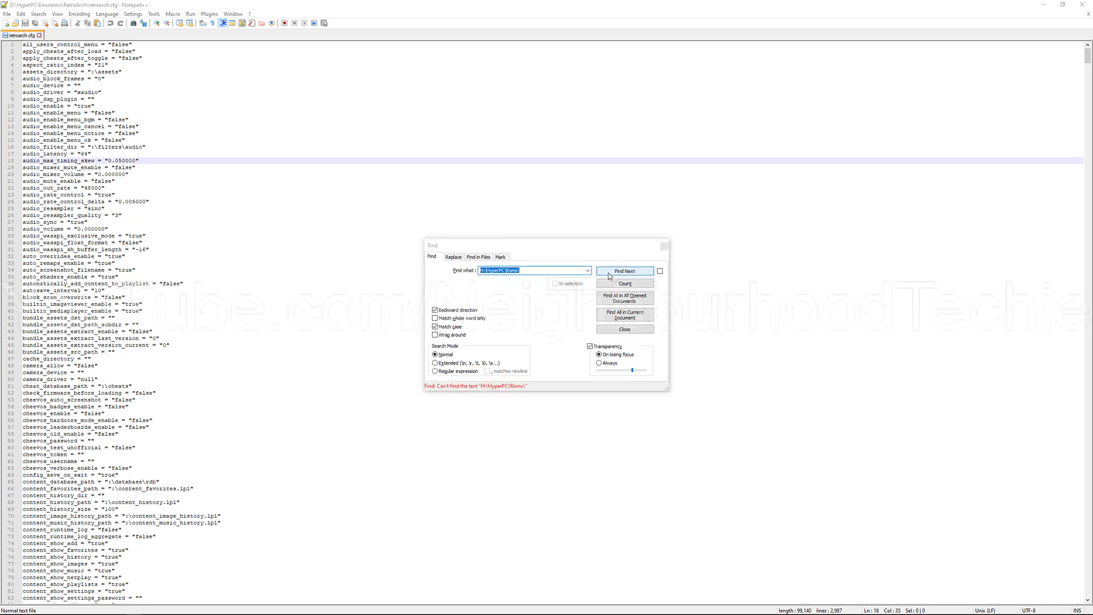
{"action": "left_click", "coordinate": [453, 326]}
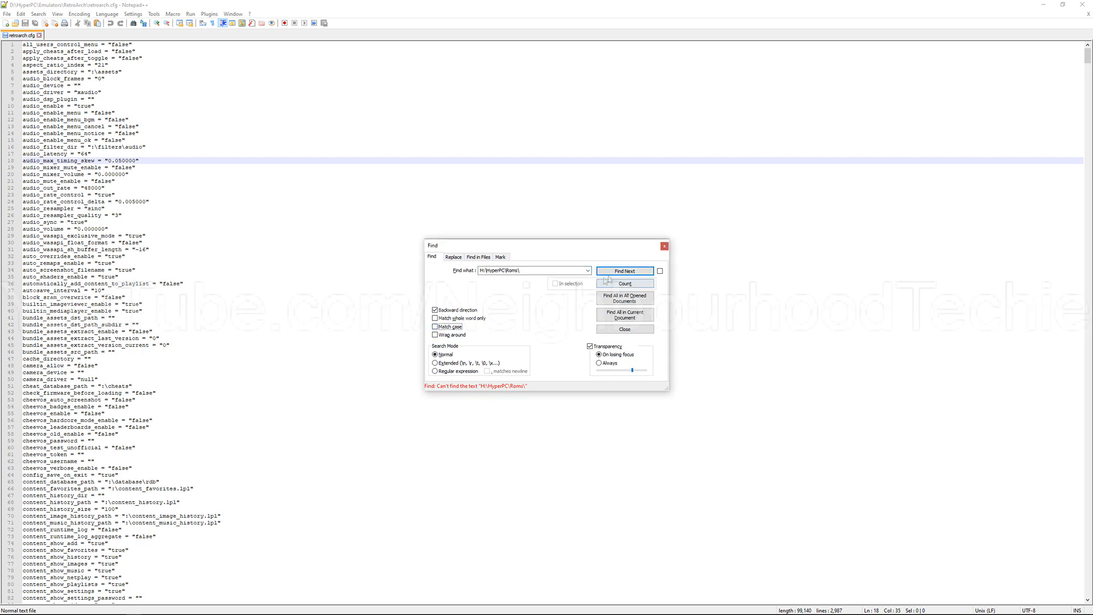
{"action": "left_click", "coordinate": [473, 310]}
{"action": "left_click", "coordinate": [625, 271]}
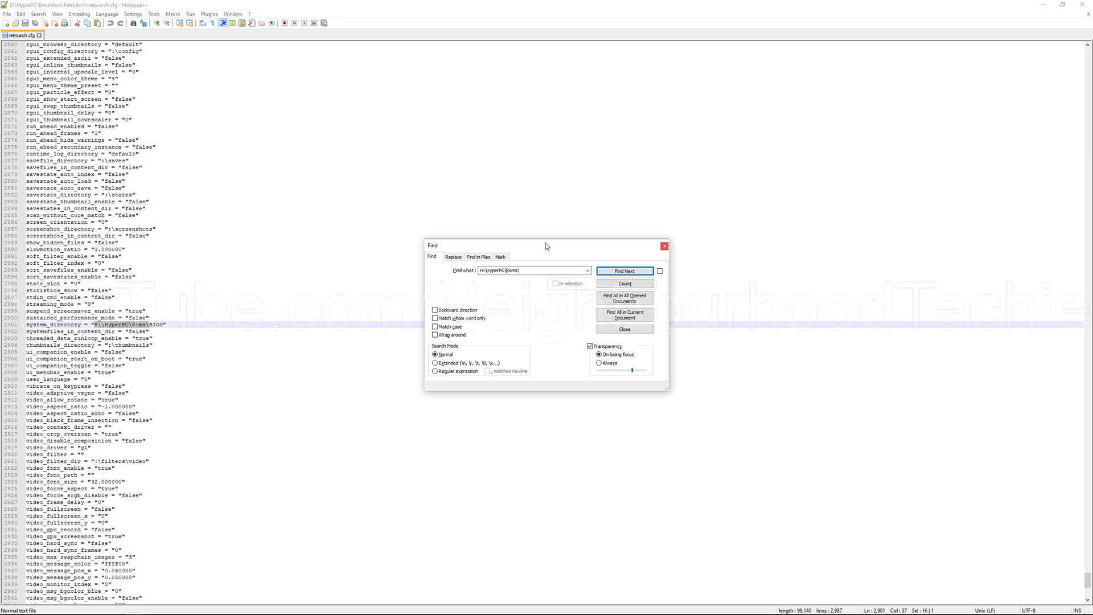
Step: Move the Find dialog clear of the text and highlight the system_directory path value for inspection
{"action": "left_click_drag", "start_coordinate": [545, 245], "coordinate": [560, 62]}
{"action": "left_click", "coordinate": [182, 324]}
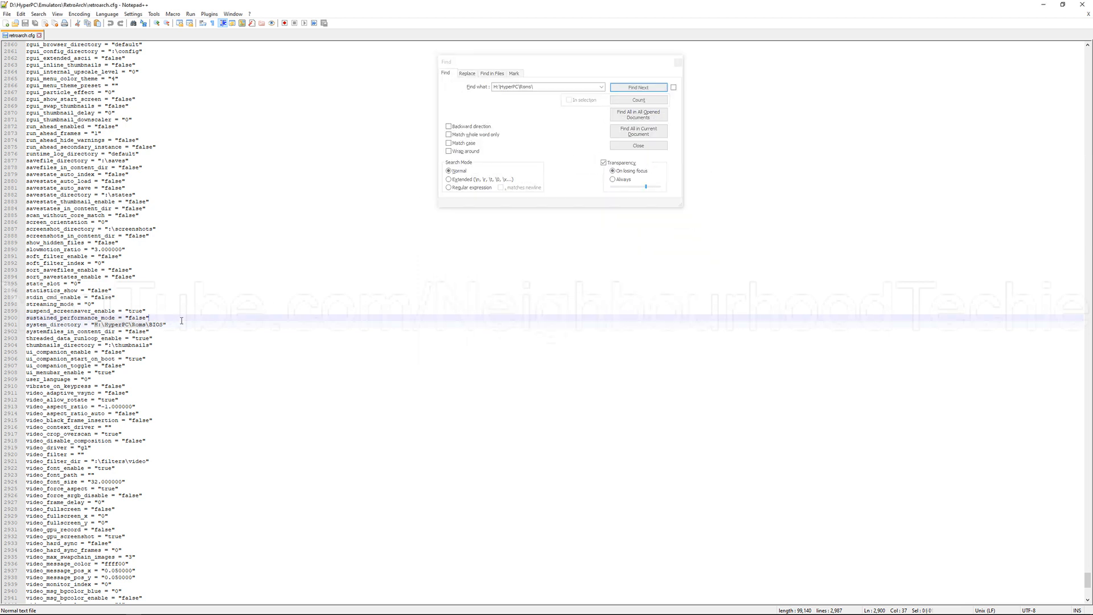
{"action": "left_click_drag", "start_coordinate": [163, 327], "coordinate": [91, 325]}
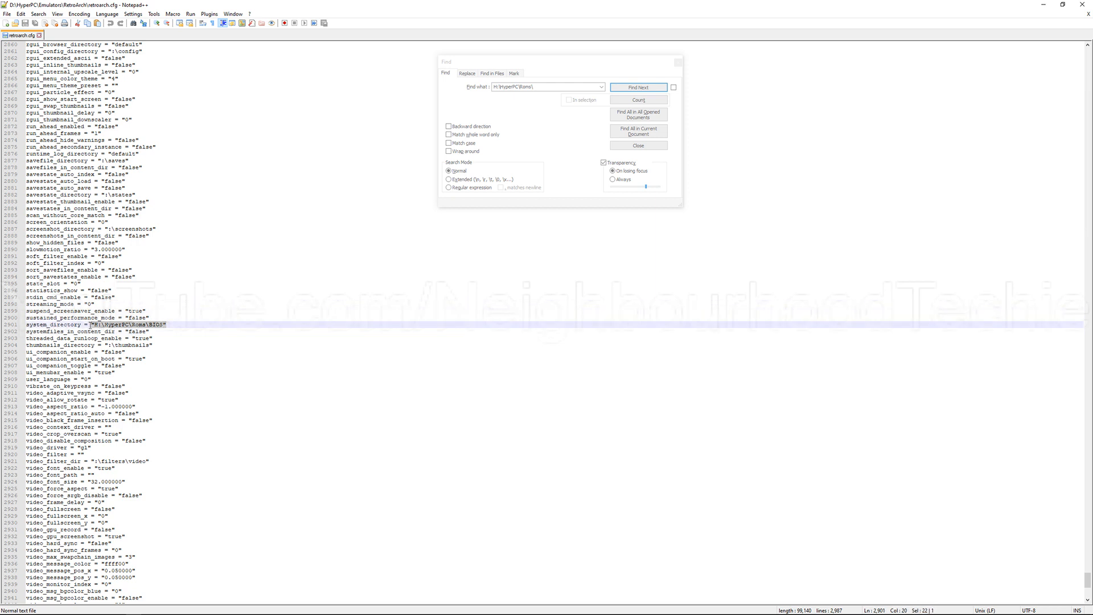
{"action": "left_click", "coordinate": [133, 326]}
{"action": "left_click_drag", "start_coordinate": [162, 325], "coordinate": [93, 324]}
{"action": "left_click", "coordinate": [495, 62]}
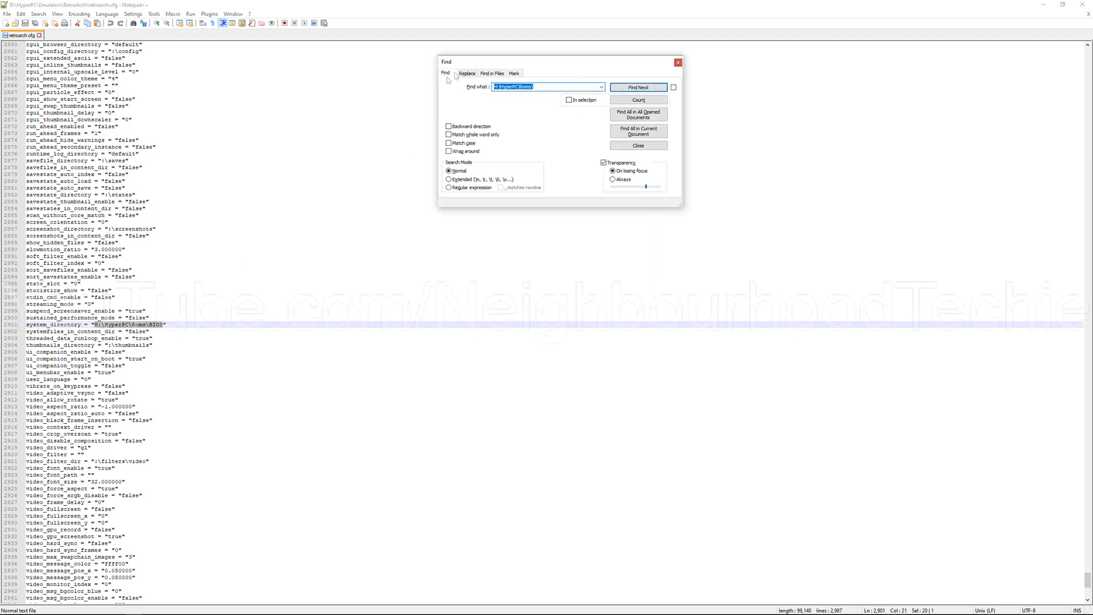
{"action": "left_click", "coordinate": [343, 289]}
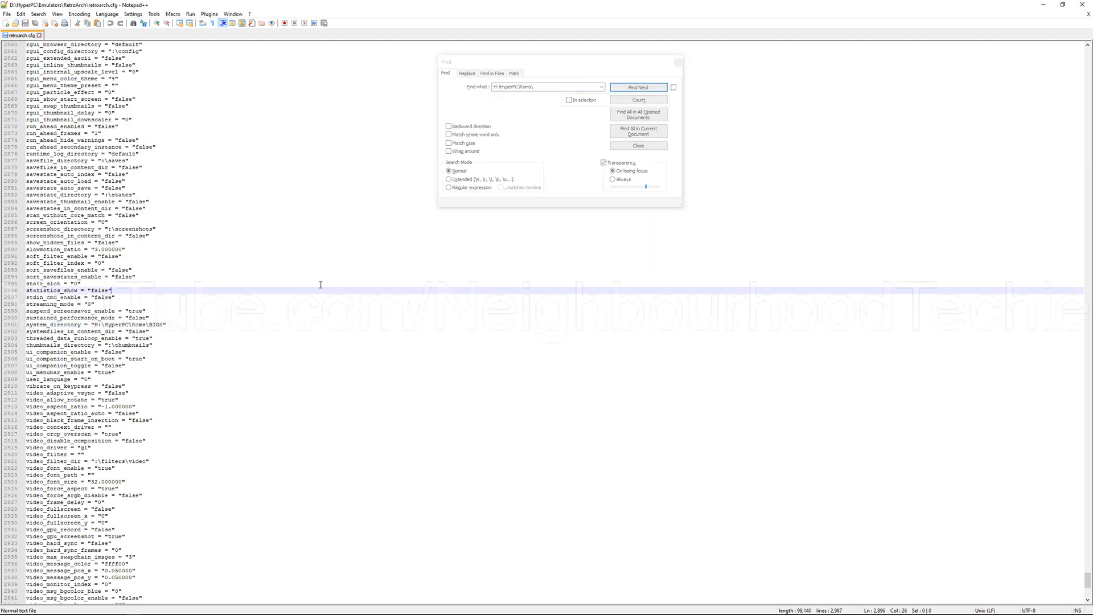
Step: Inspect the video_fullscreen setting and the remaining video settings near the file's end, and close the Find dialog
{"action": "scroll", "coordinate": [339, 336], "scroll_direction": "down", "scroll_amount": 7}
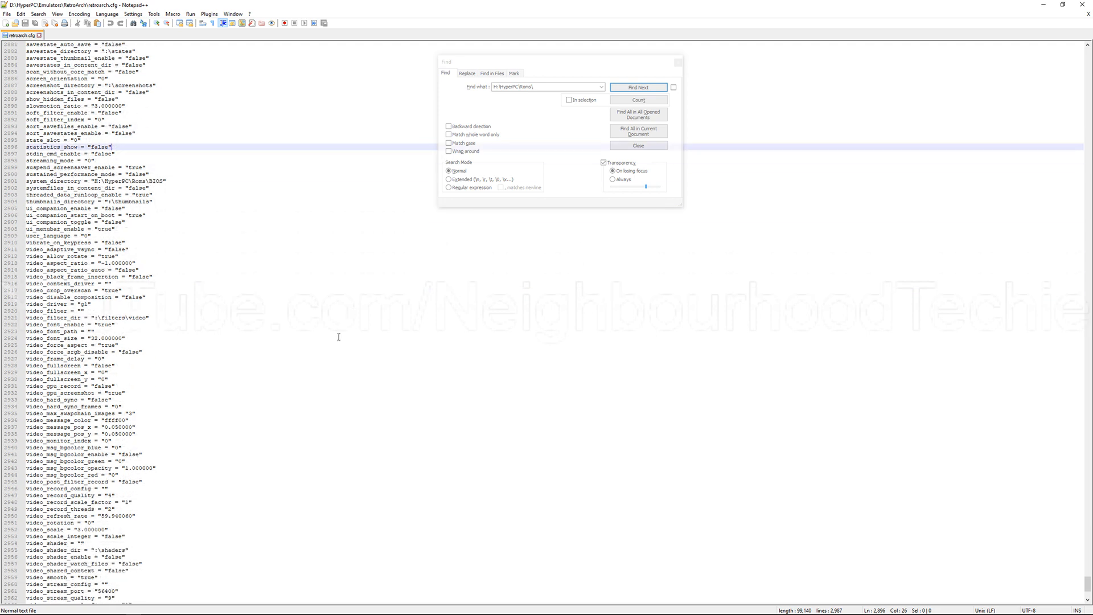
{"action": "scroll", "coordinate": [169, 342], "scroll_direction": "down", "scroll_amount": 2}
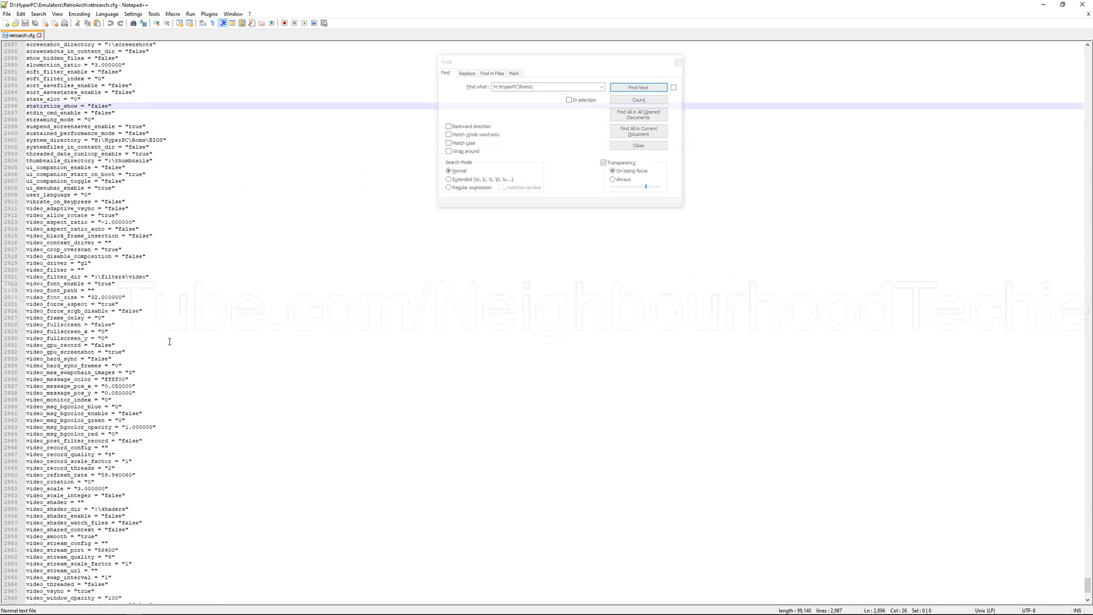
{"action": "scroll", "coordinate": [169, 342], "scroll_direction": "down", "scroll_amount": 3}
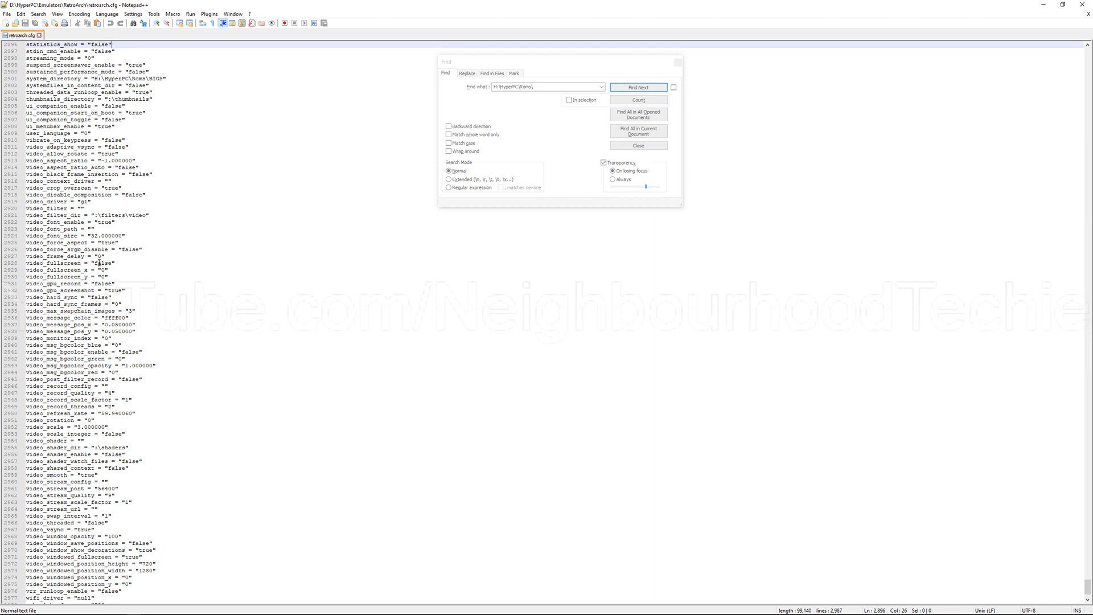
{"action": "double_click", "coordinate": [99, 263]}
{"action": "left_click", "coordinate": [116, 263]}
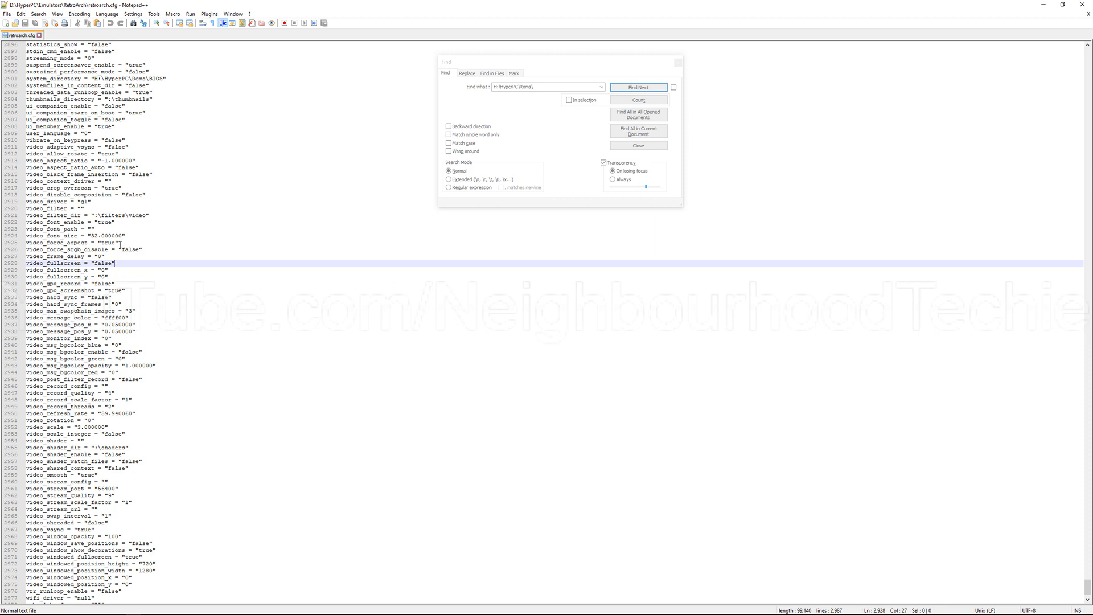
{"action": "scroll", "coordinate": [122, 338], "scroll_direction": "down", "scroll_amount": 4}
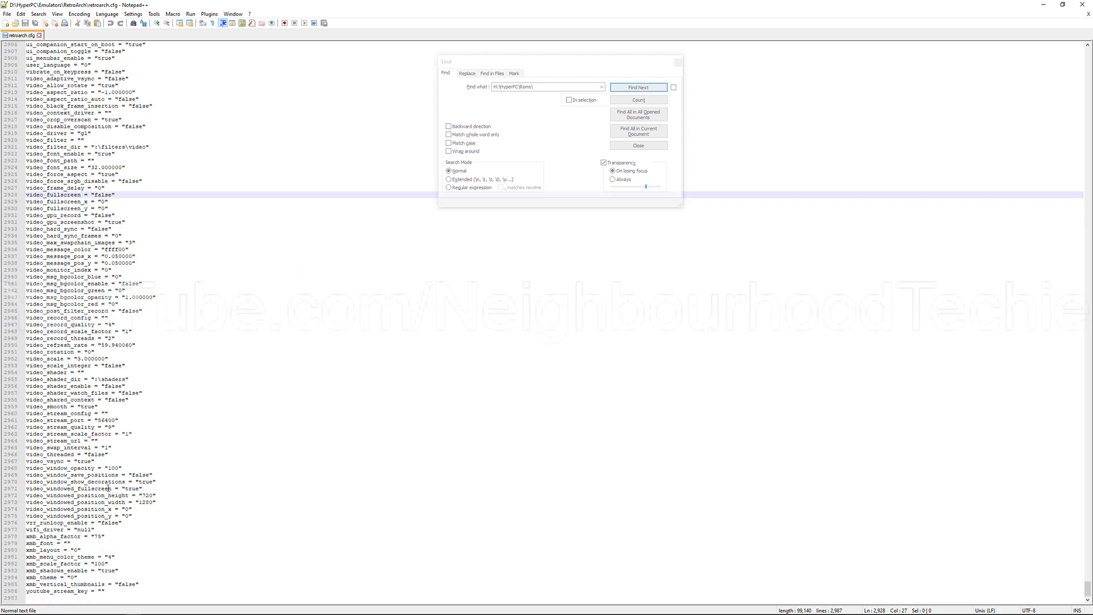
{"action": "scroll", "coordinate": [232, 324], "scroll_direction": "up", "scroll_amount": 12}
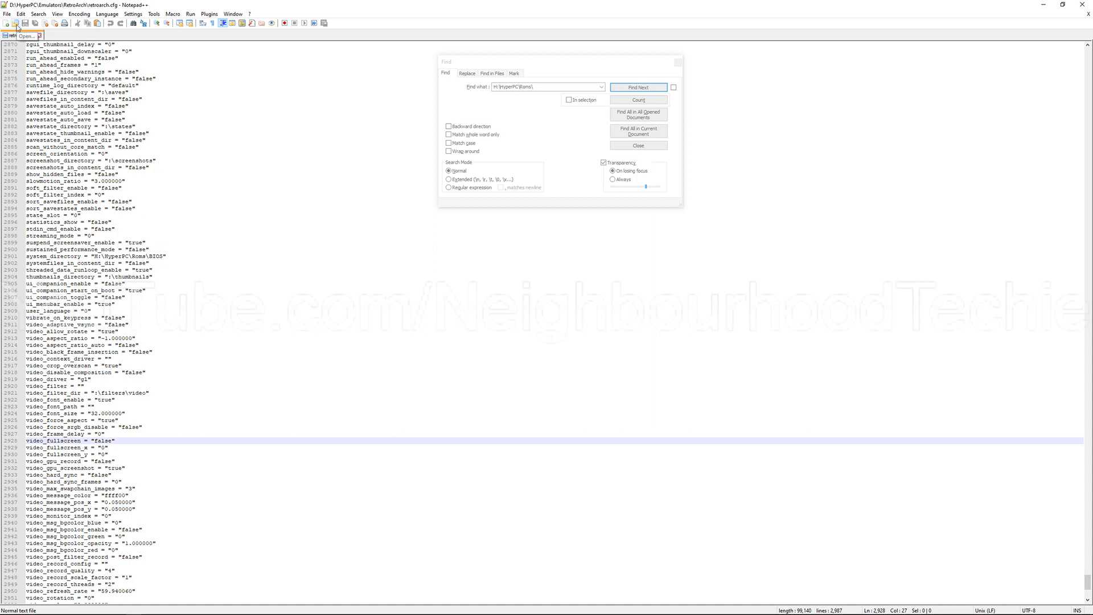
{"action": "left_click", "coordinate": [678, 62]}
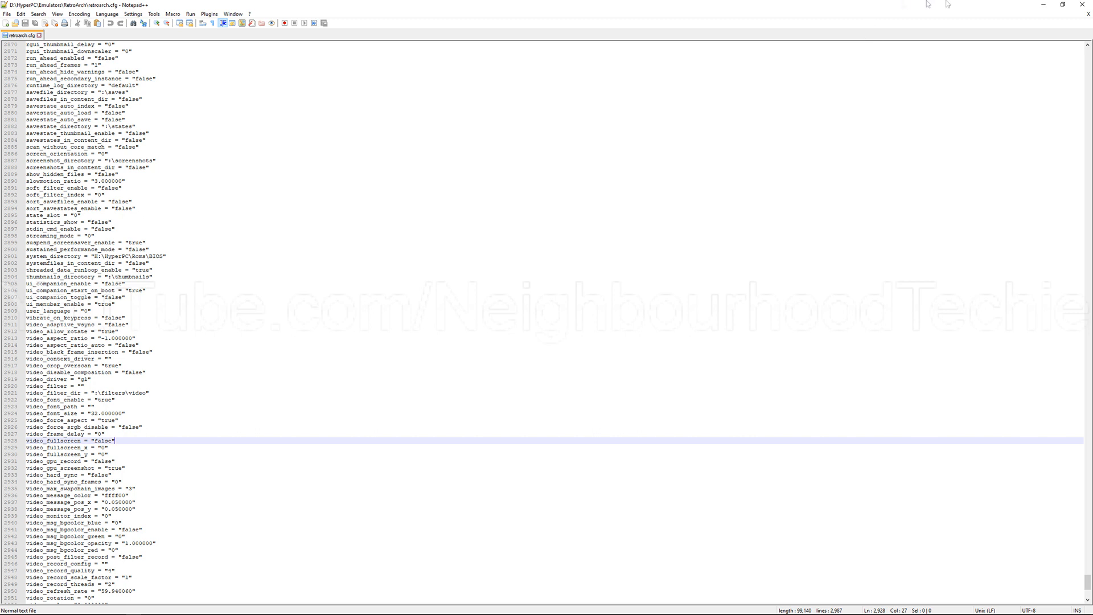
Step: Minimize Notepad++ and view the H:\HyperPC\Emulators folder in File Explorer
{"action": "left_click", "coordinate": [1047, 4]}
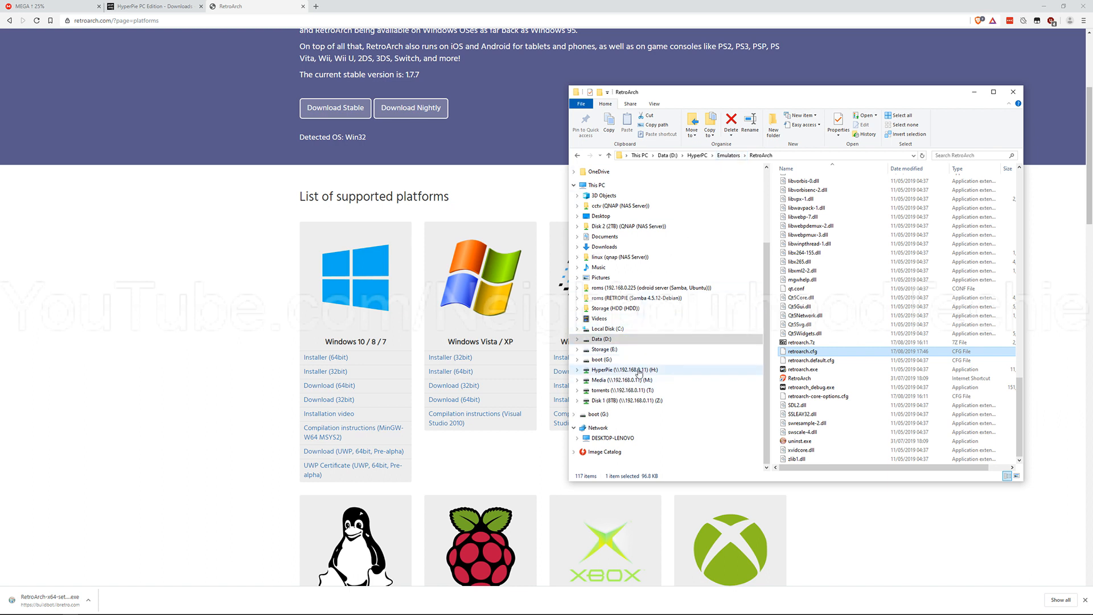
{"action": "left_click", "coordinate": [624, 370]}
{"action": "double_click", "coordinate": [820, 182]}
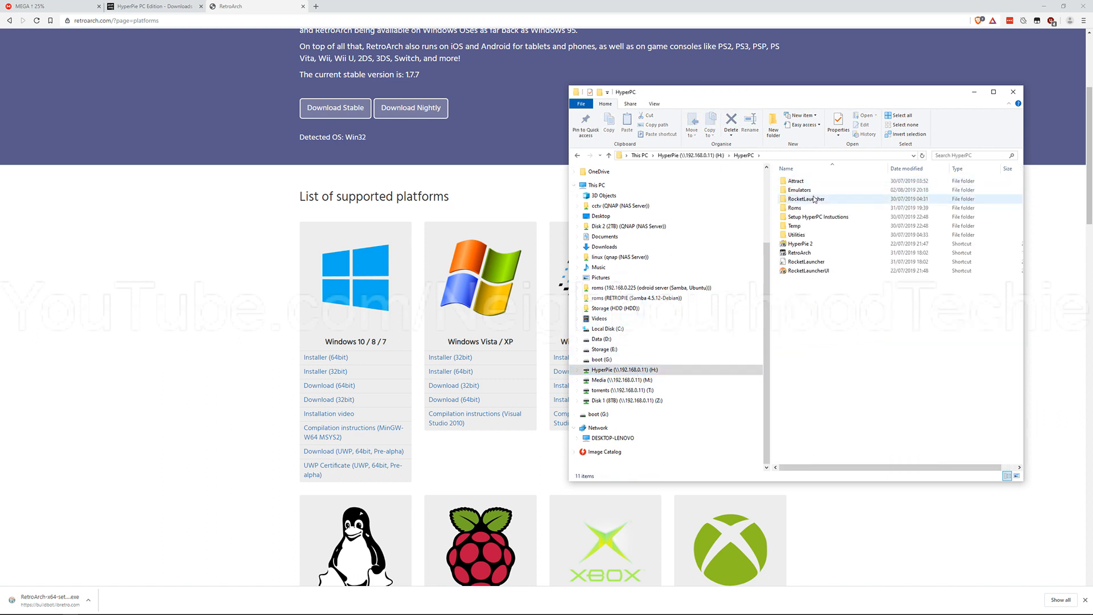
{"action": "left_click", "coordinate": [816, 188]}
{"action": "double_click", "coordinate": [818, 189]}
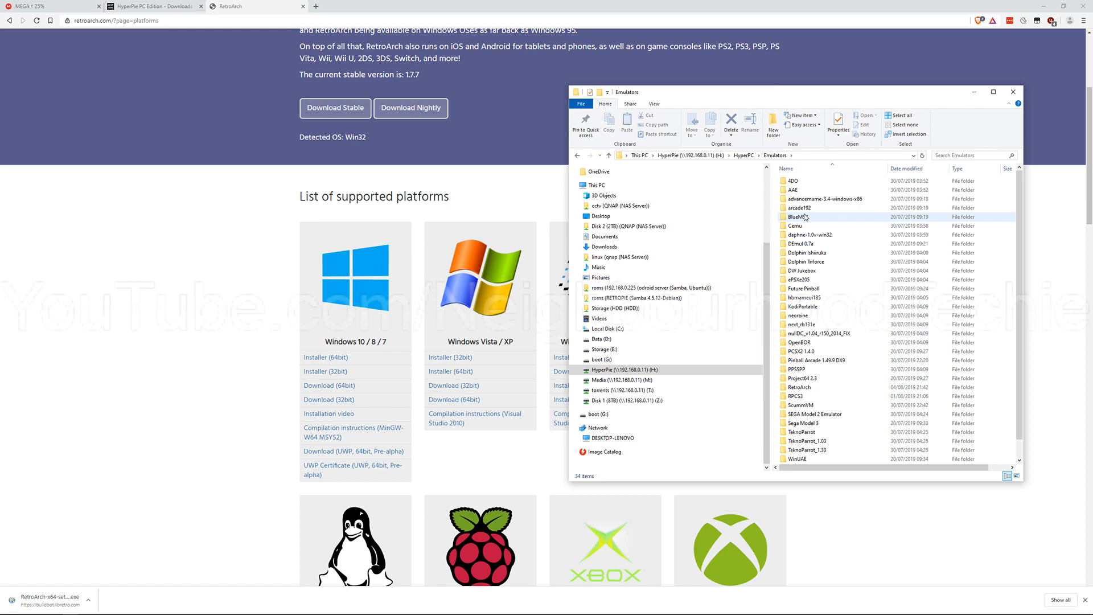
Step: Go back to H:\HyperPC, view the Roms\amiga folder and close the File Explorer window
{"action": "left_click", "coordinate": [751, 156]}
{"action": "double_click", "coordinate": [808, 209]}
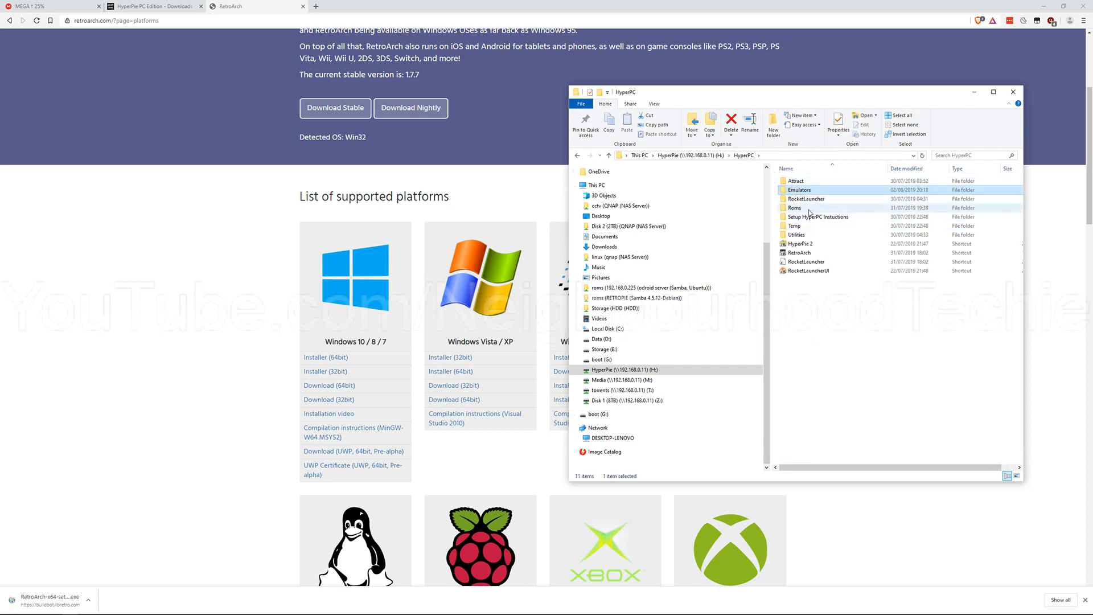
{"action": "double_click", "coordinate": [823, 189]}
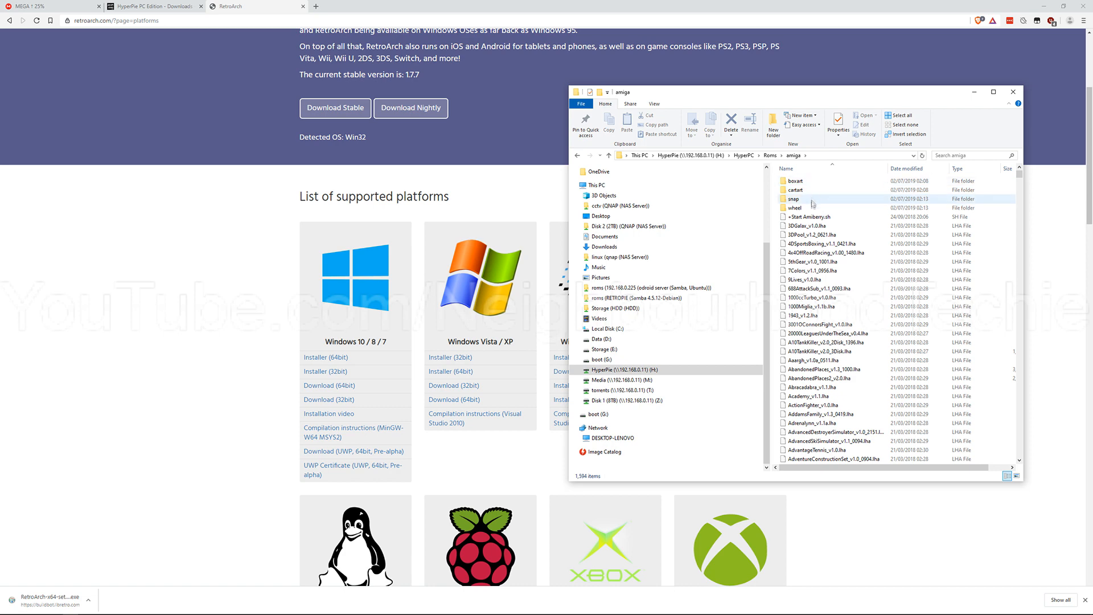
{"action": "left_click", "coordinate": [1013, 91]}
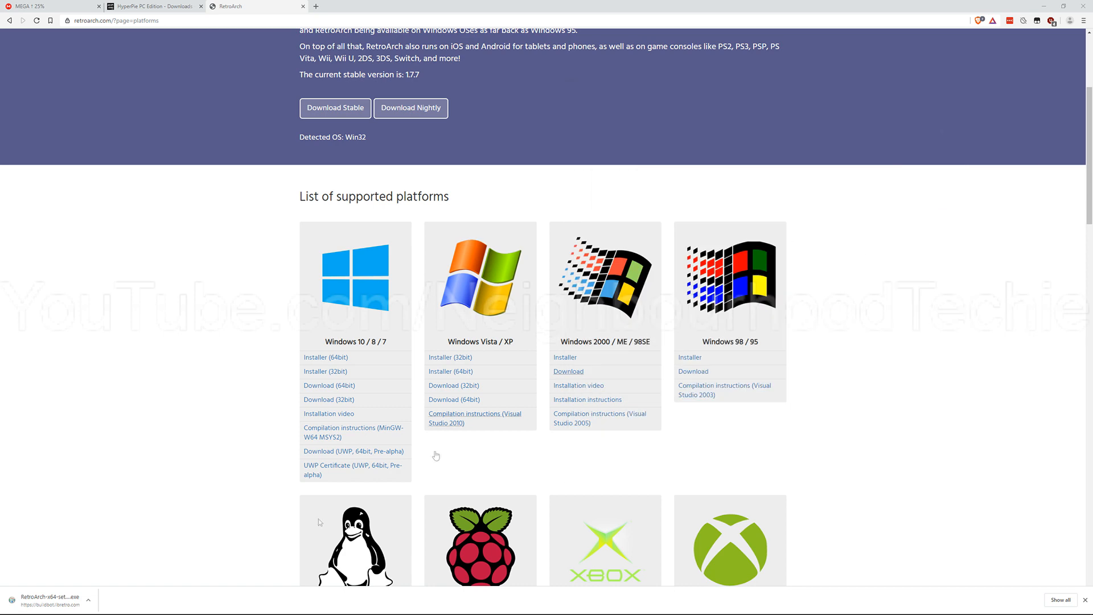
Step: Open a new File Explorer window, browse to D:\HyperPC and launch the HyperPie 2 shortcut
{"action": "left_click", "coordinate": [8, 607]}
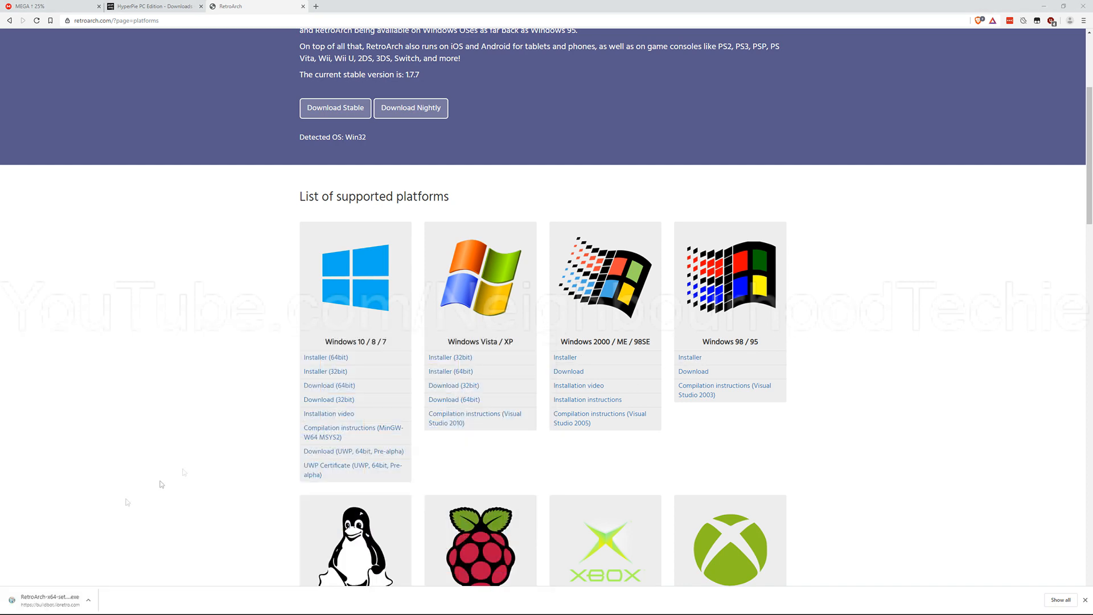
{"action": "key", "text": "super+e"}
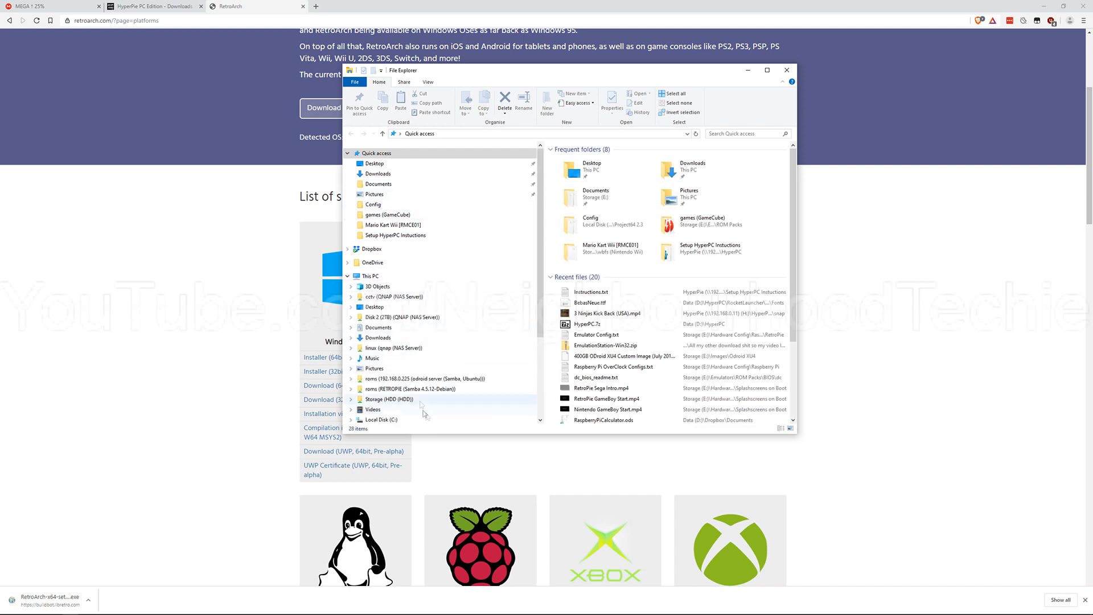
{"action": "left_click", "coordinate": [458, 278]}
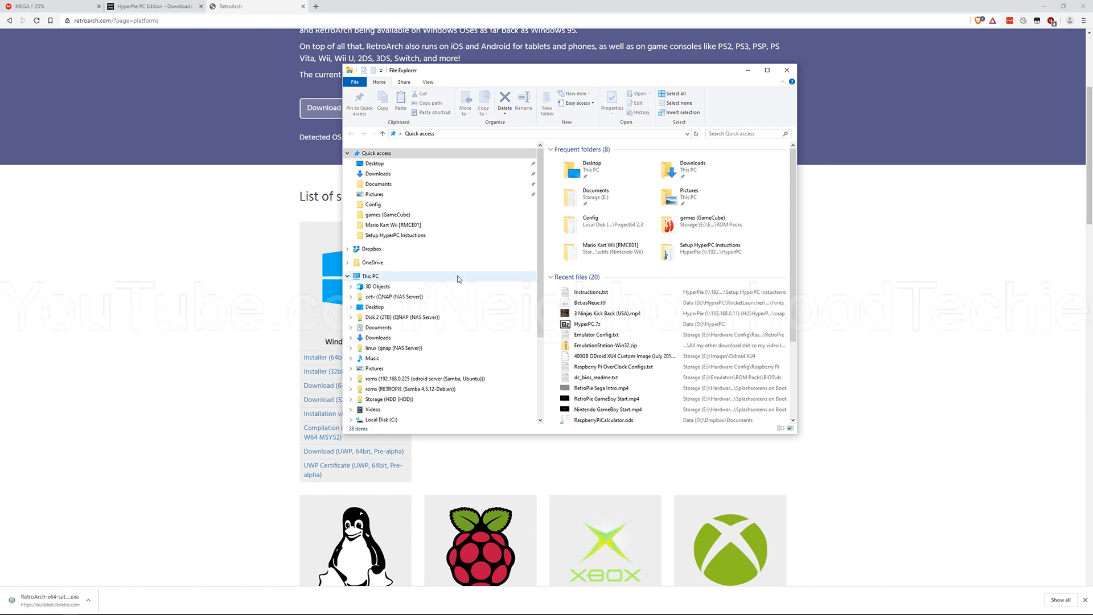
{"action": "double_click", "coordinate": [700, 272]}
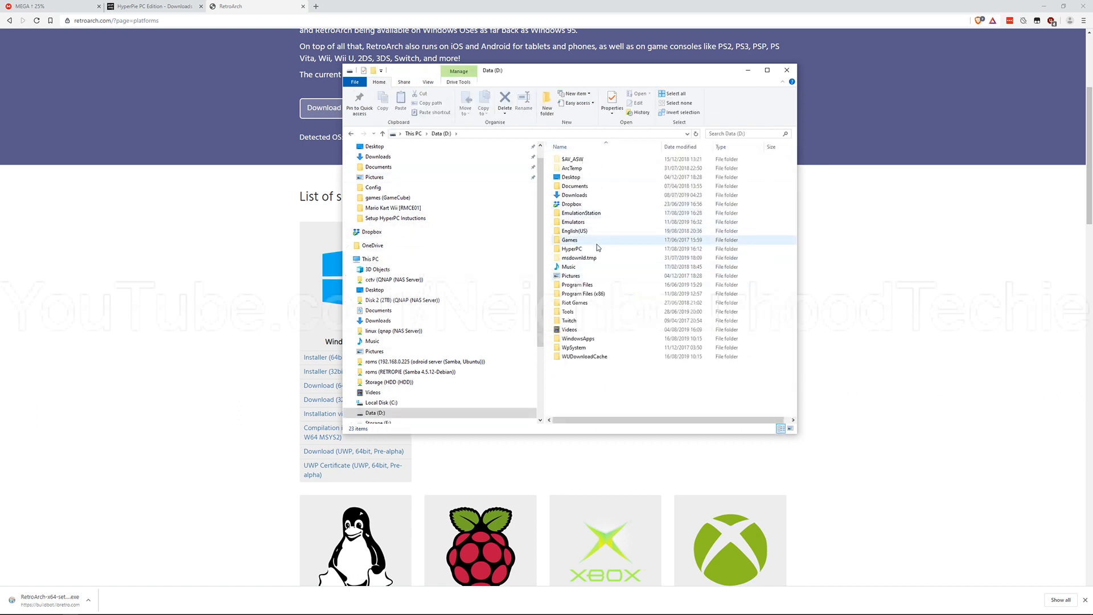
{"action": "double_click", "coordinate": [572, 251]}
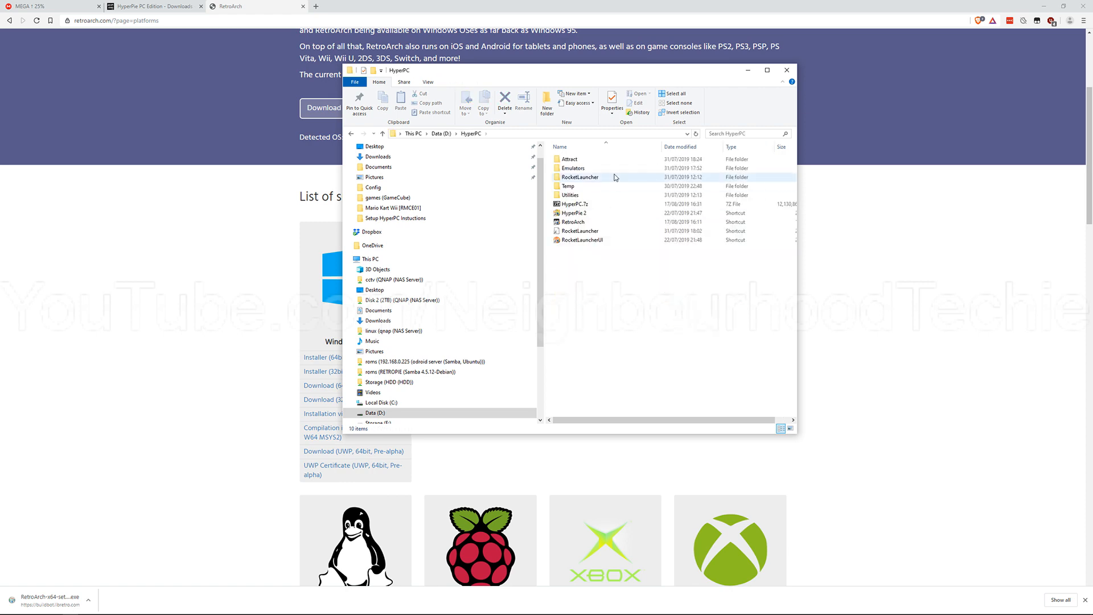
{"action": "left_click", "coordinate": [596, 215]}
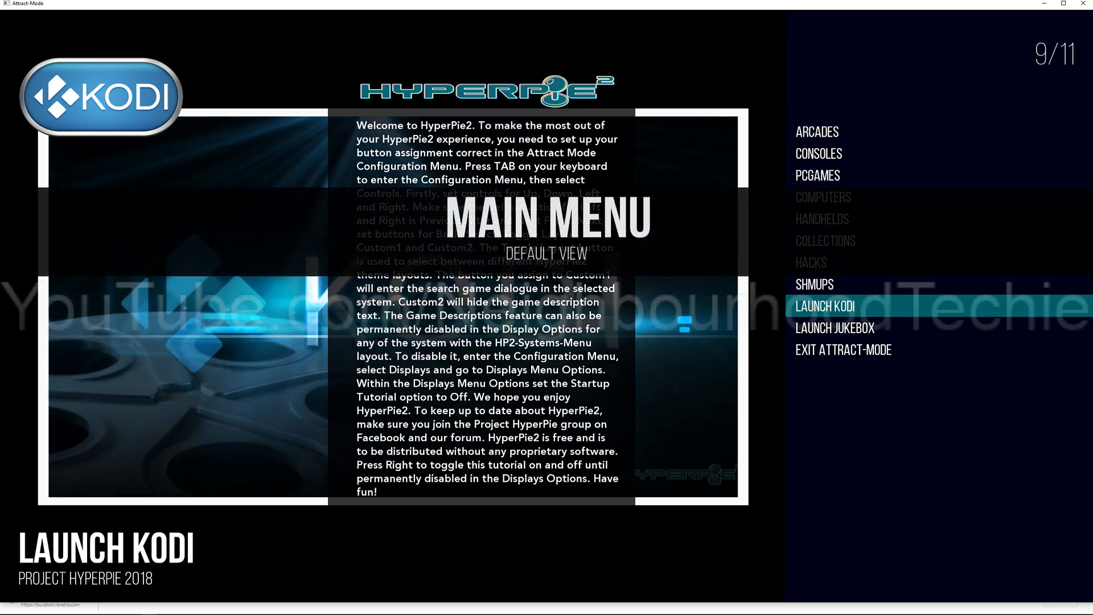
Step: Select Consoles in the HyperPie main menu and open it
{"action": "key", "text": "Up"}
{"action": "key", "text": "Up"}
{"action": "key", "text": "Up"}
{"action": "key", "text": "Up"}
{"action": "key", "text": "Up"}
{"action": "key", "text": "Up"}
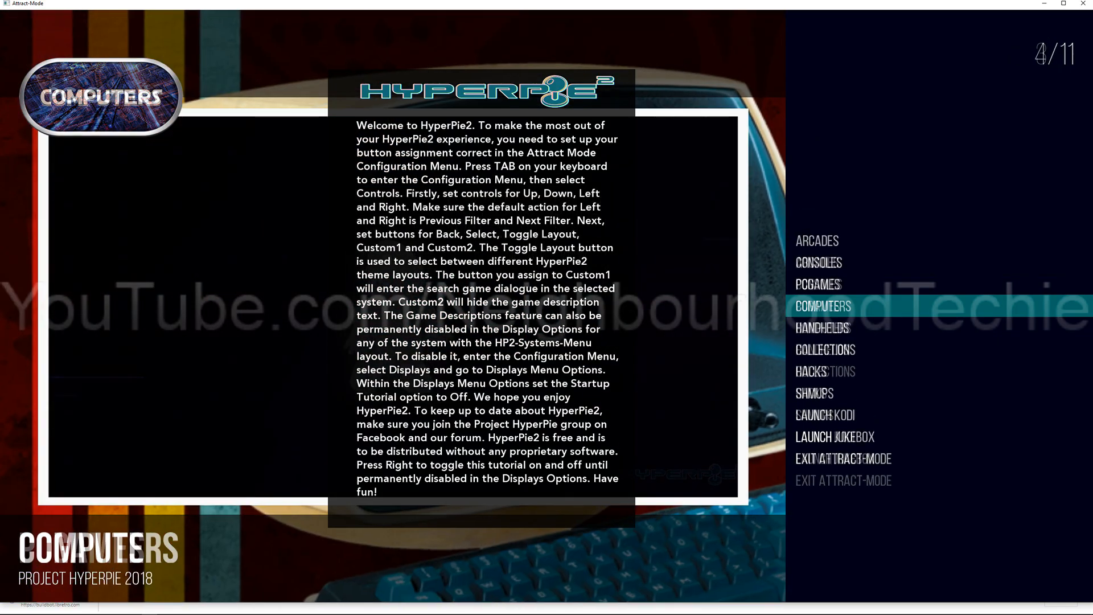
{"action": "key", "text": "Up"}
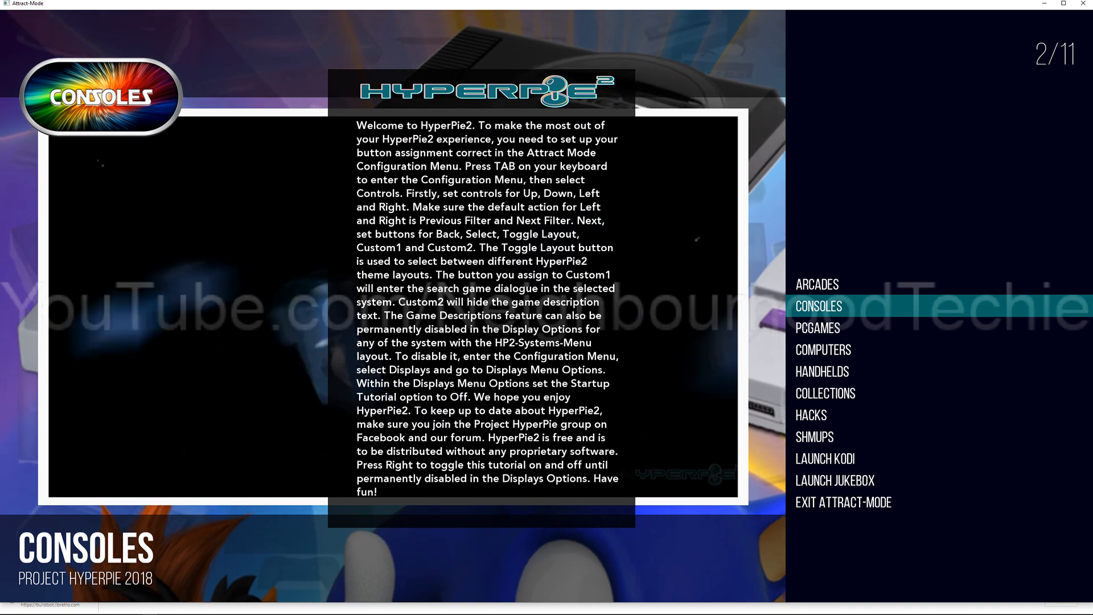
{"action": "key", "text": "Return"}
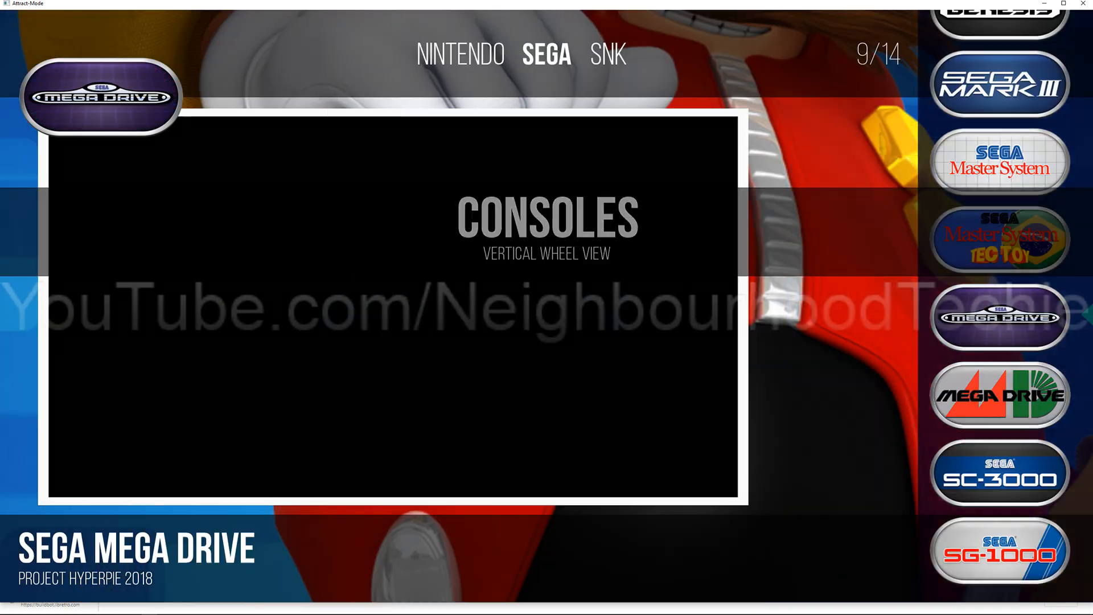
Step: Select Sega Mega Drive in the Sega consoles wheel and open its game list
{"action": "key", "text": "Up"}
{"action": "key", "text": "Down"}
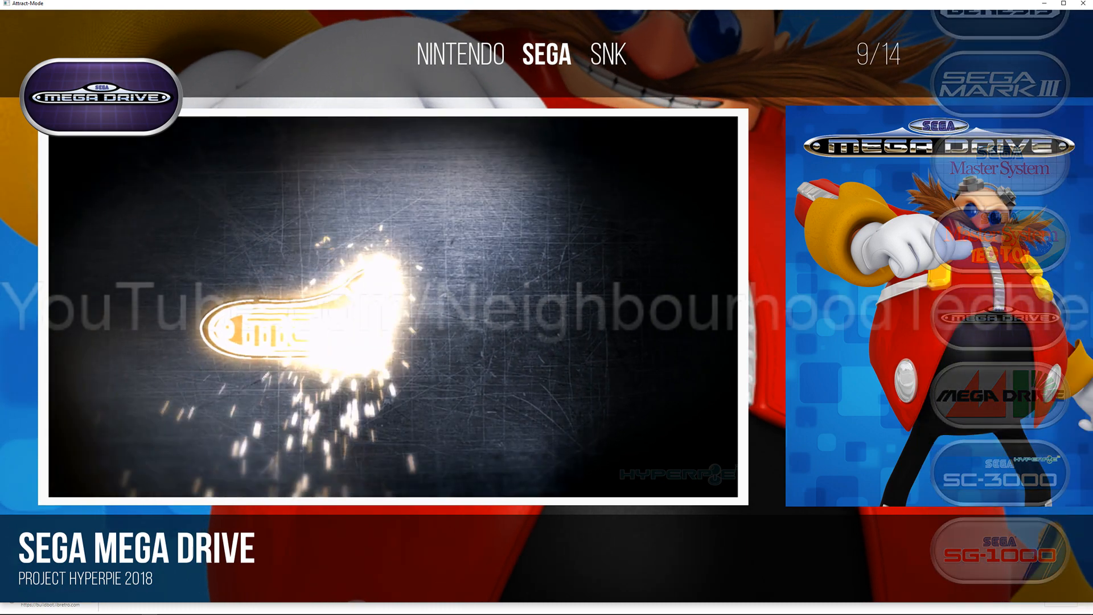
{"action": "key", "text": "Return"}
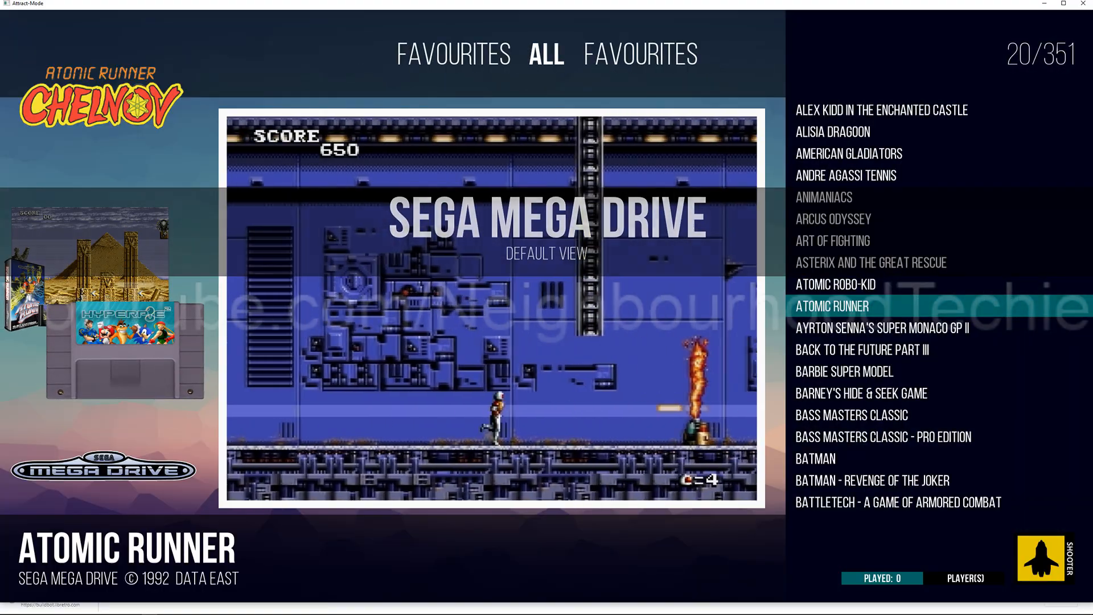
Step: Open the Atari Lynx emulator settings in the Attract-Mode configuration
{"action": "key", "text": "Tab"}
{"action": "key", "text": "Up"}
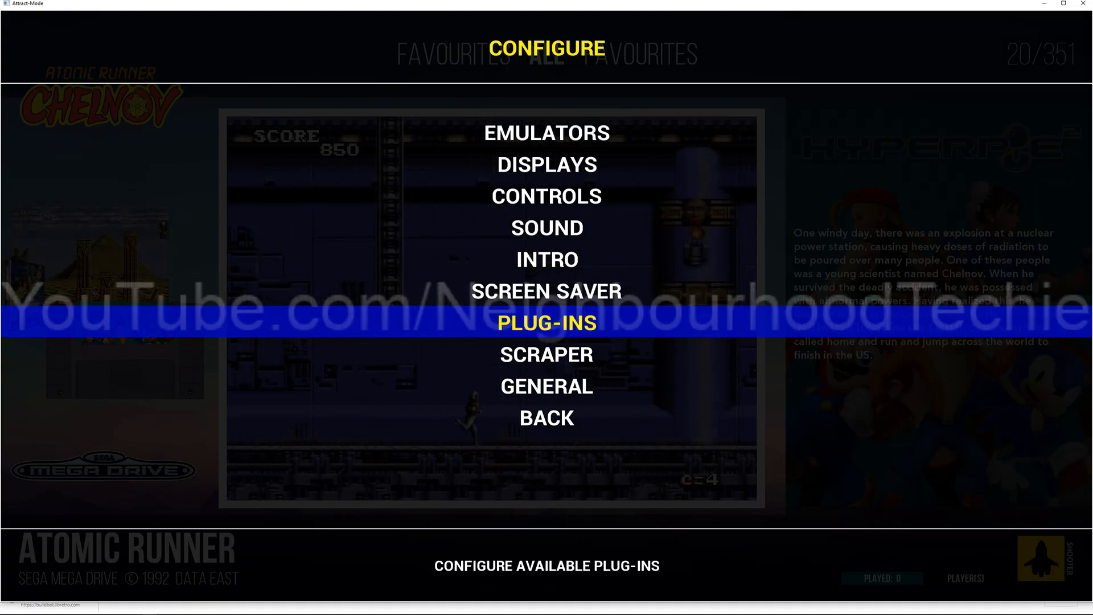
{"action": "key", "text": "Up"}
{"action": "key", "text": "Up"}
{"action": "key", "text": "Up"}
{"action": "key", "text": "Up"}
{"action": "key", "text": "Up"}
{"action": "key", "text": "Up"}
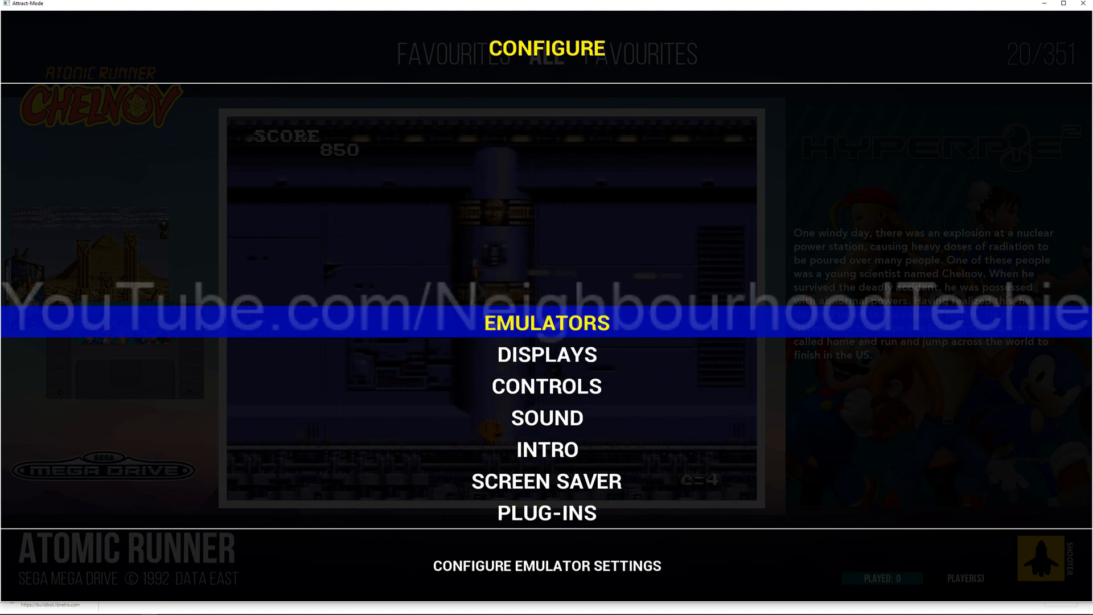
{"action": "key", "text": "Return"}
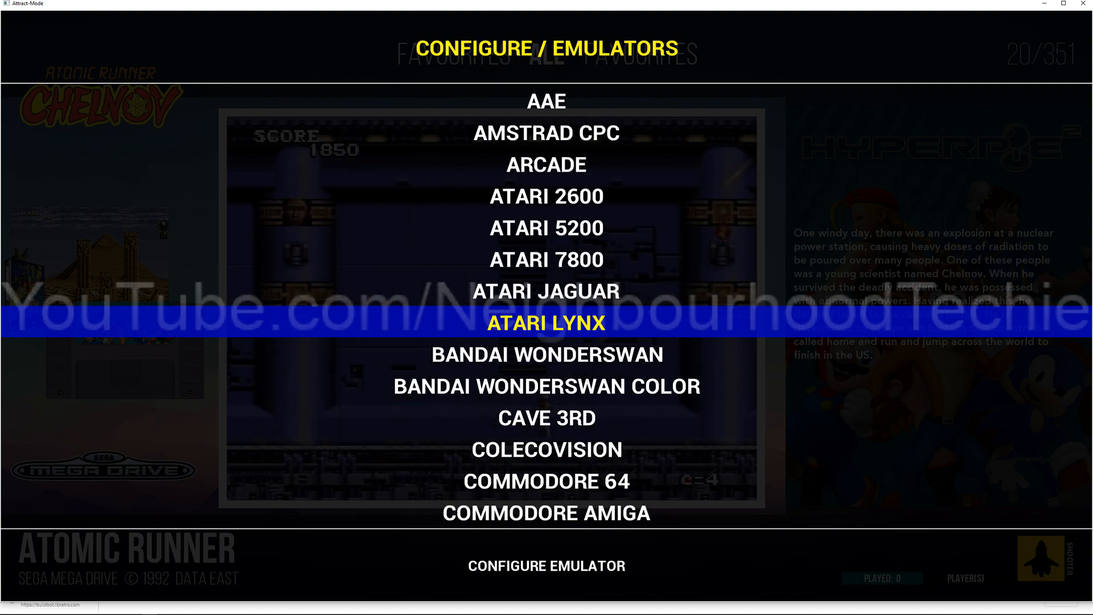
{"action": "key", "text": "Return"}
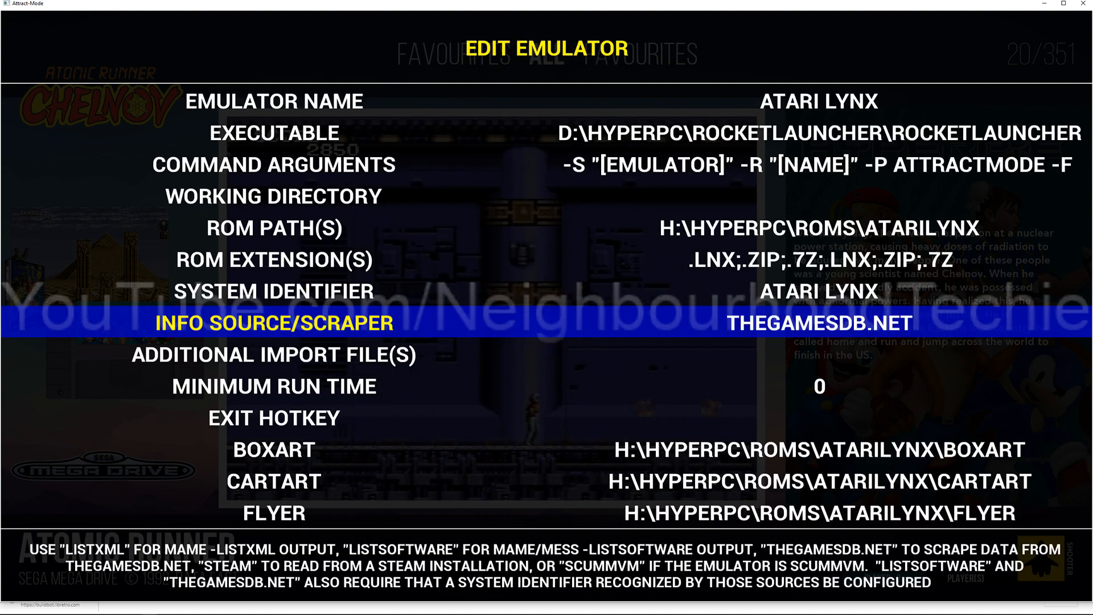
Step: Examine the Atari Lynx emulator's ROM path, file extensions and scraper source
{"action": "key", "text": "Up"}
{"action": "key", "text": "Up"}
{"action": "key", "text": "Down"}
{"action": "key", "text": "Up"}
{"action": "key", "text": "Up"}
{"action": "key", "text": "Down"}
{"action": "key", "text": "Down"}
{"action": "key", "text": "Down"}
{"action": "key", "text": "Down"}
{"action": "key", "text": "Down"}
{"action": "key", "text": "Down"}
{"action": "key", "text": "Down"}
{"action": "key", "text": "Up"}
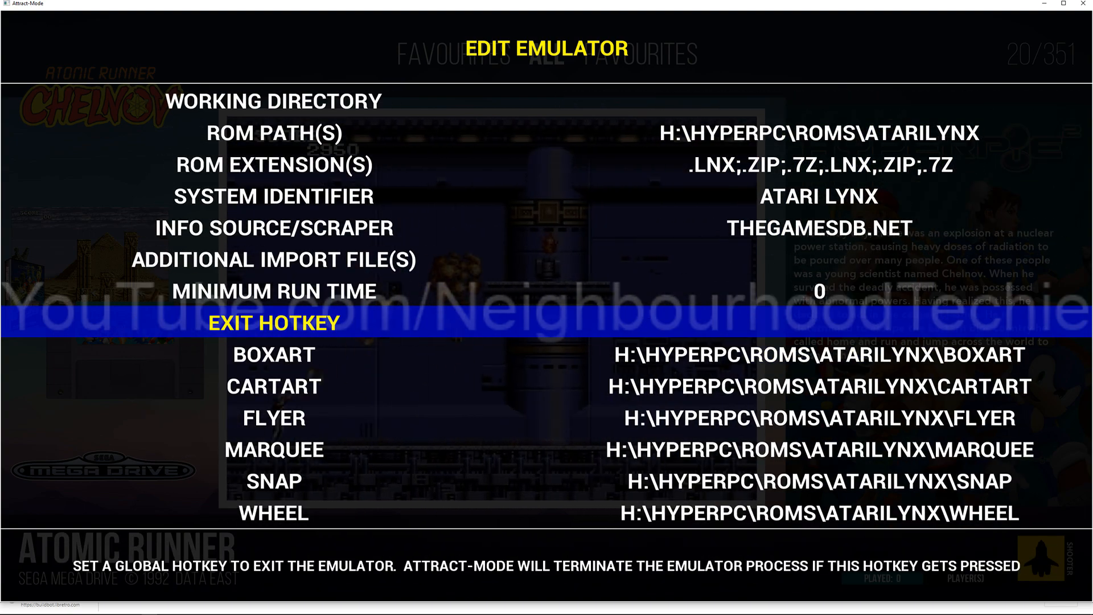
{"action": "key", "text": "Up"}
{"action": "key", "text": "Up"}
{"action": "key", "text": "Up"}
{"action": "key", "text": "Up"}
{"action": "key", "text": "Up"}
{"action": "key", "text": "Up"}
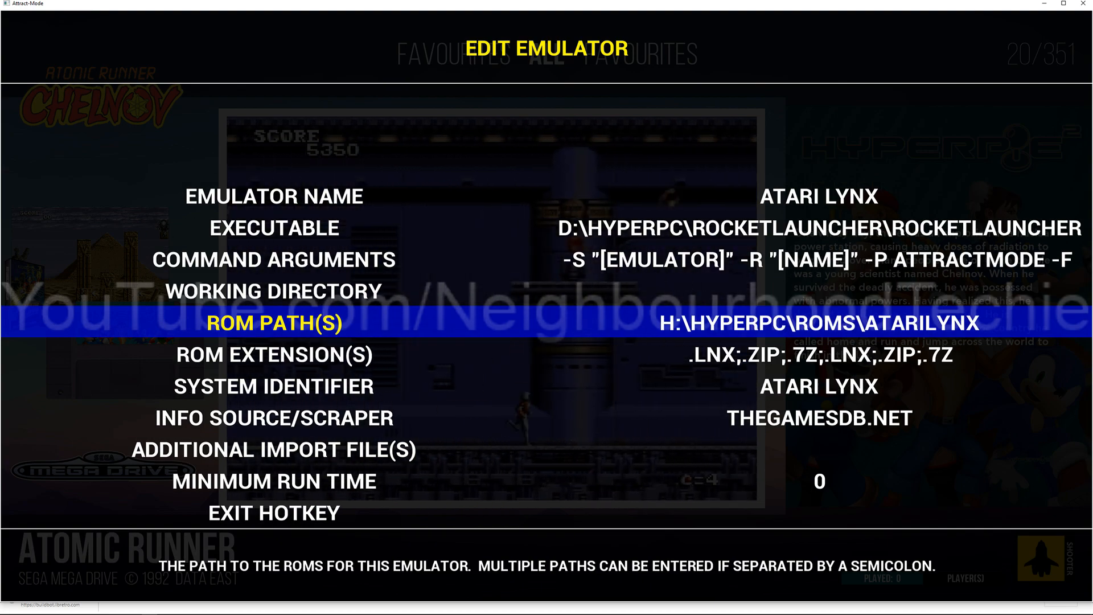
{"action": "key", "text": "Up"}
{"action": "key", "text": "Down"}
{"action": "key", "text": "Down"}
{"action": "key", "text": "Down"}
{"action": "key", "text": "Down"}
{"action": "key", "text": "Down"}
{"action": "key", "text": "Down"}
{"action": "key", "text": "Down"}
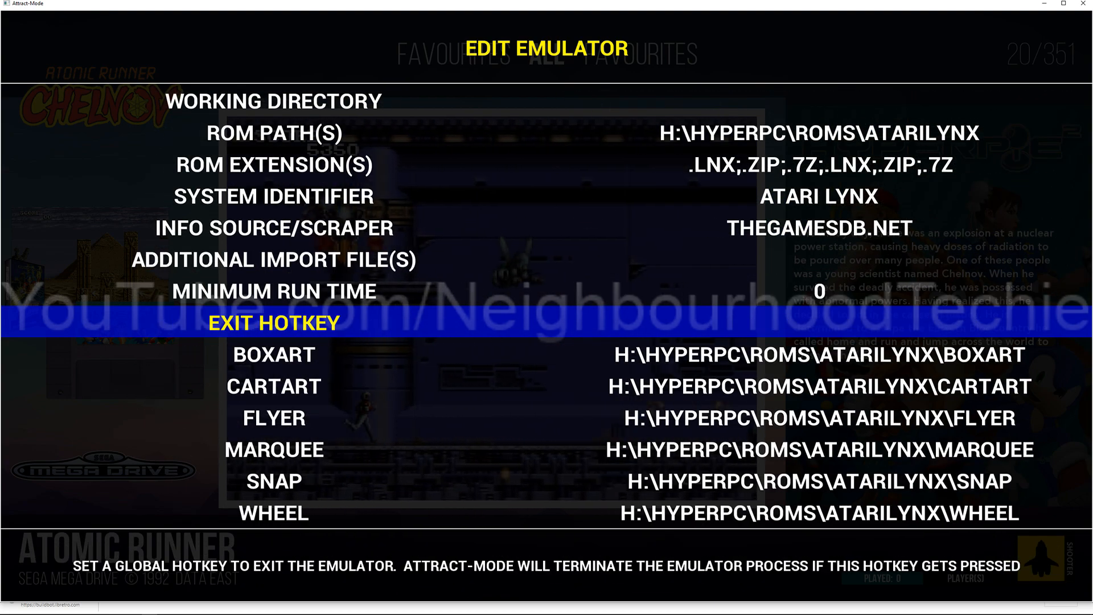
Step: Review the Atari Lynx artwork paths from boxart and cartart through snap and wheel
{"action": "key", "text": "Down"}
{"action": "key", "text": "Down"}
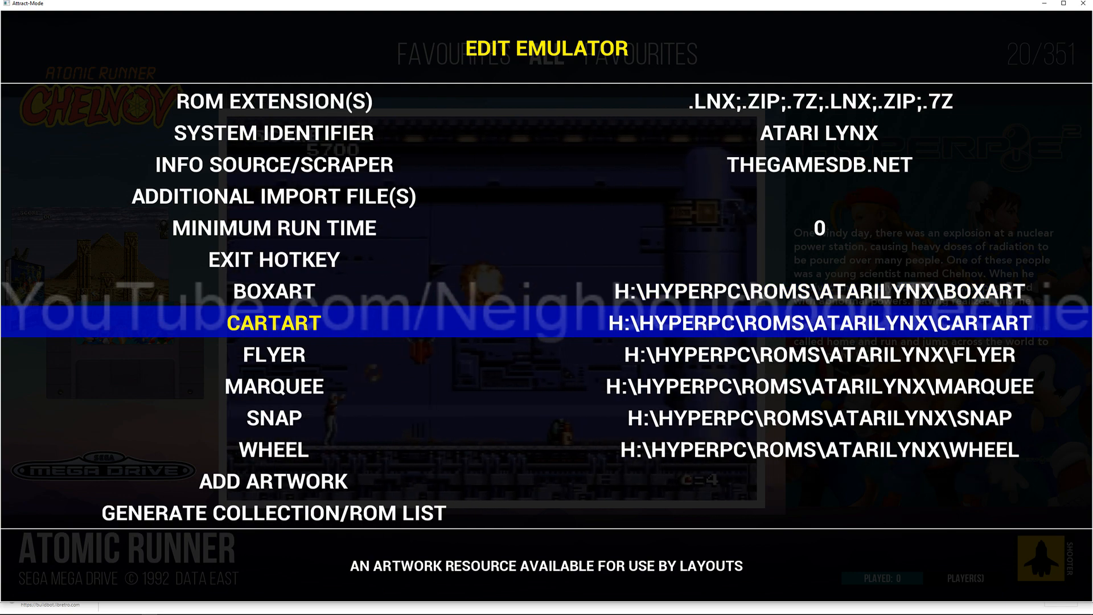
{"action": "key", "text": "Down"}
{"action": "key", "text": "Down"}
{"action": "key", "text": "Down"}
{"action": "key", "text": "Up"}
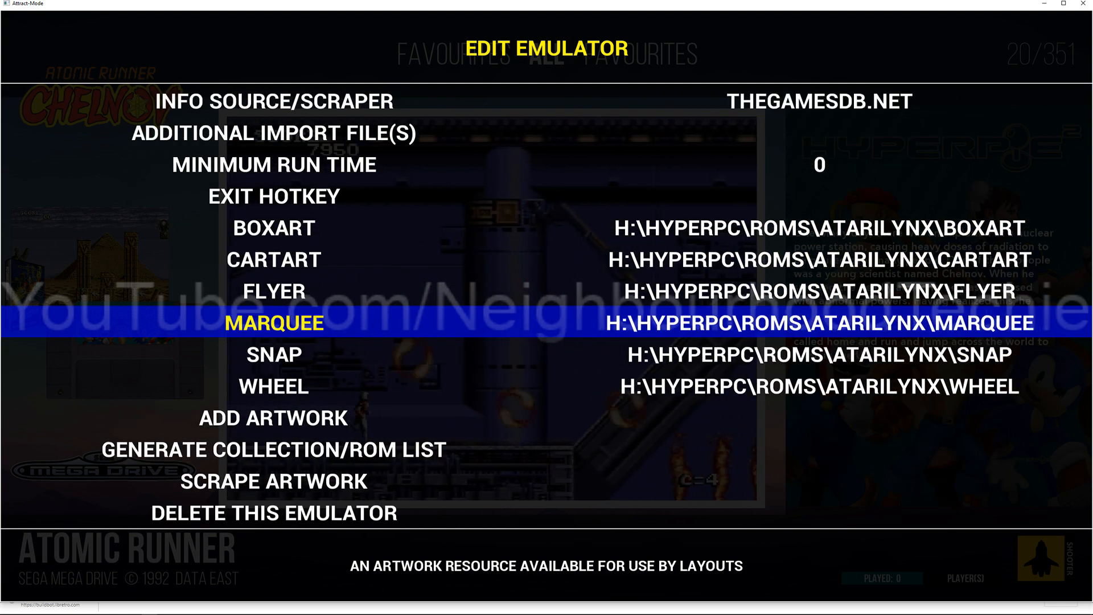
{"action": "key", "text": "Up"}
{"action": "key", "text": "Up"}
{"action": "key", "text": "Down"}
{"action": "key", "text": "Down"}
{"action": "key", "text": "Down"}
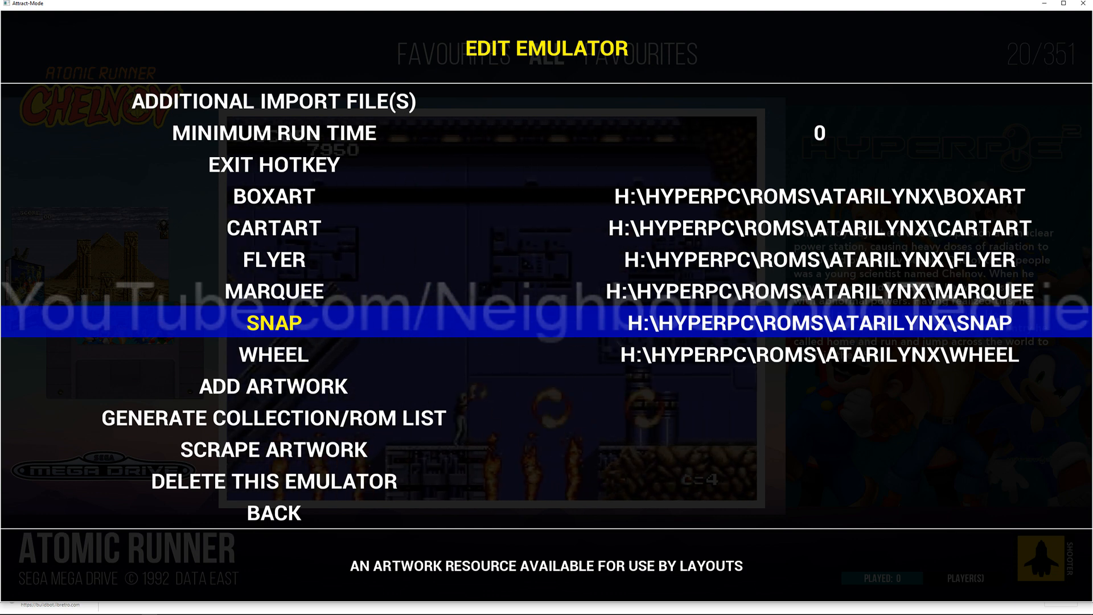
{"action": "key", "text": "Down"}
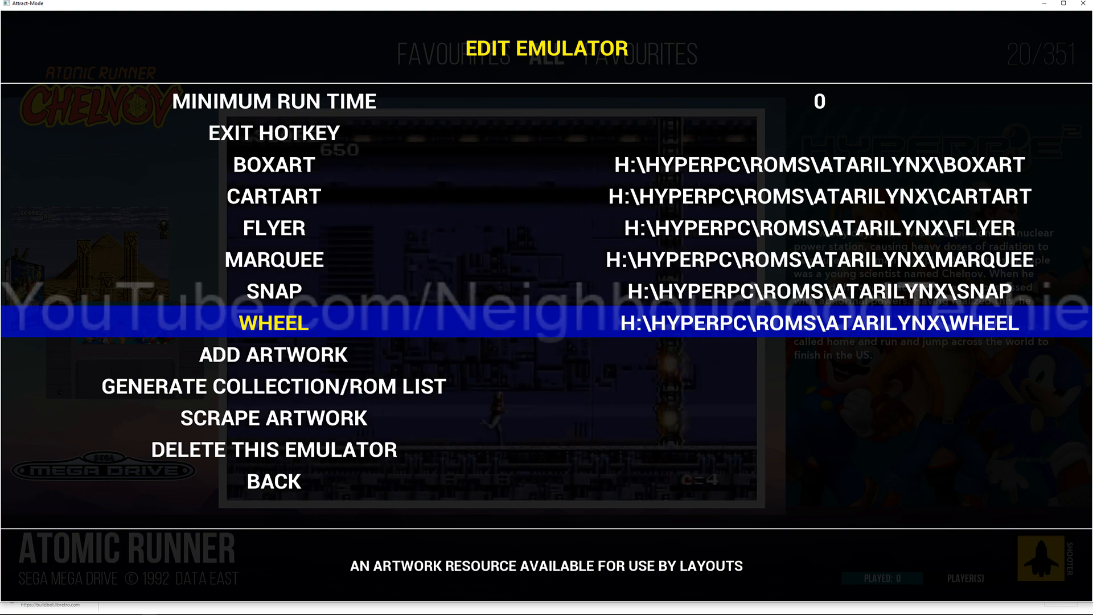
Step: Close the emulator configuration and return to the Sega Mega Drive game list
{"action": "key", "text": "Escape"}
{"action": "key", "text": "Escape"}
{"action": "key", "text": "Down"}
{"action": "key", "text": "Down"}
{"action": "key", "text": "Down"}
{"action": "key", "text": "Escape"}
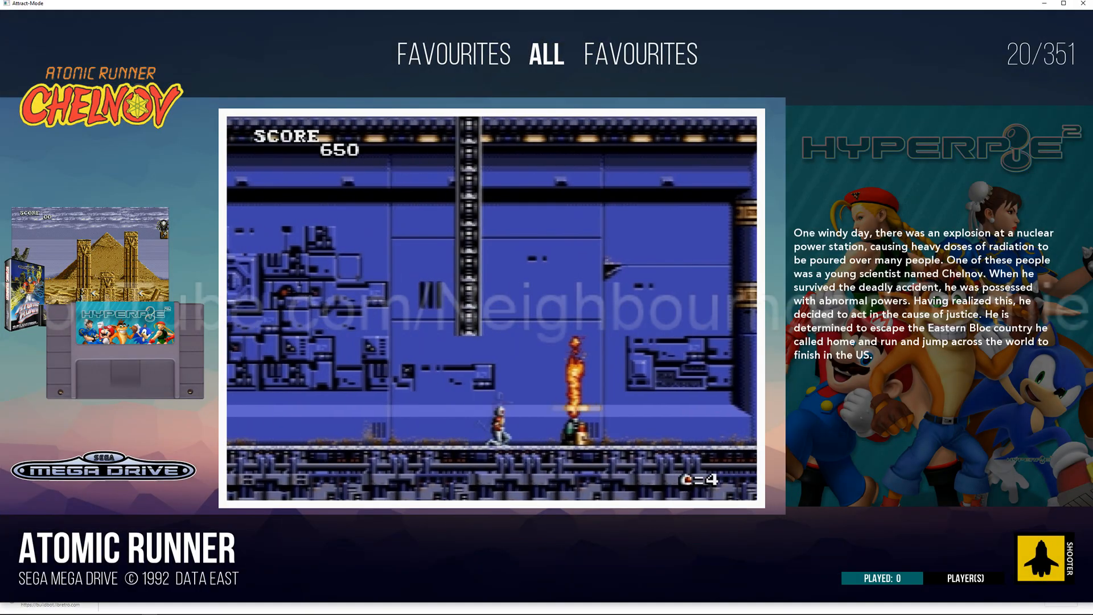
Step: Back out through the Consoles wheel to the main menu and exit Attract-Mode
{"action": "key", "text": "Escape"}
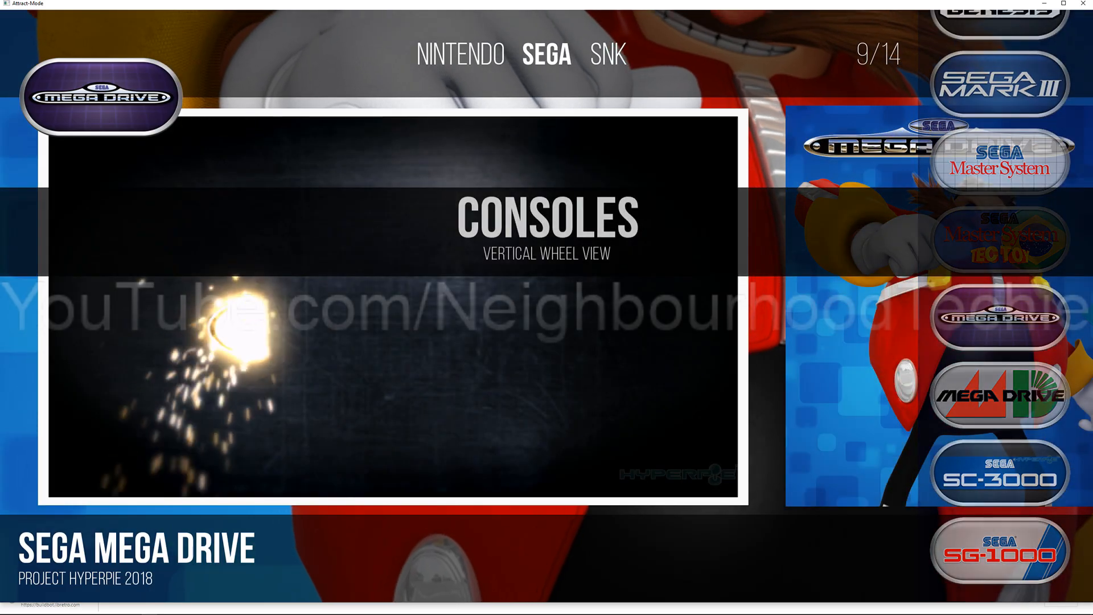
{"action": "key", "text": "Escape"}
{"action": "key", "text": "Down"}
{"action": "key", "text": "Down"}
{"action": "key", "text": "Down"}
{"action": "key", "text": "Down"}
{"action": "key", "text": "Down"}
{"action": "key", "text": "Down"}
{"action": "key", "text": "Down"}
{"action": "key", "text": "Down"}
{"action": "key", "text": "Down"}
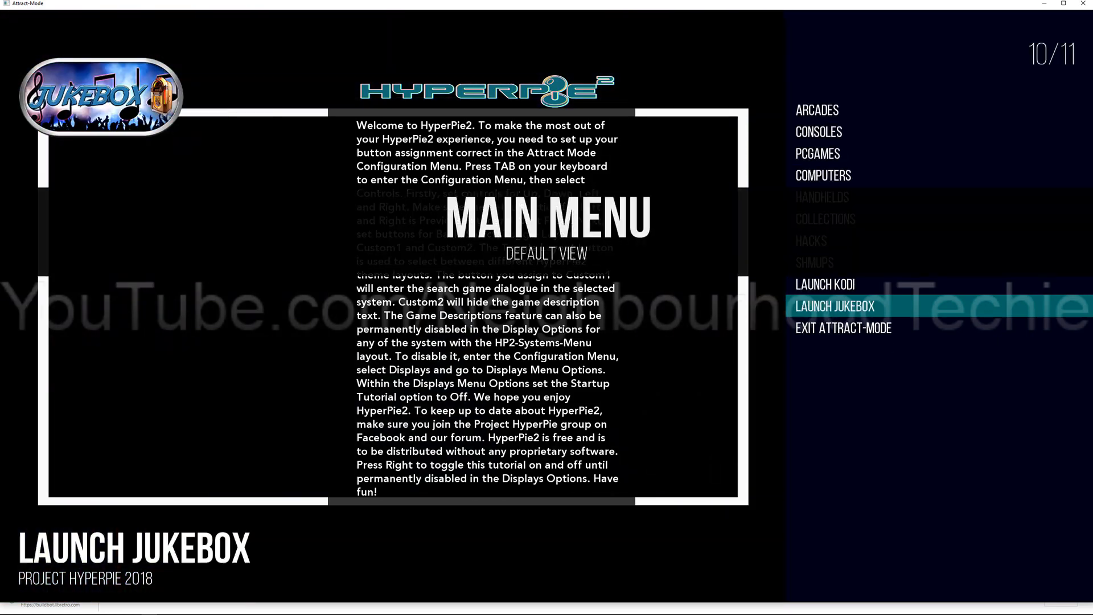
{"action": "key", "text": "Return"}
{"action": "key", "text": "Up"}
{"action": "key", "text": "Return"}
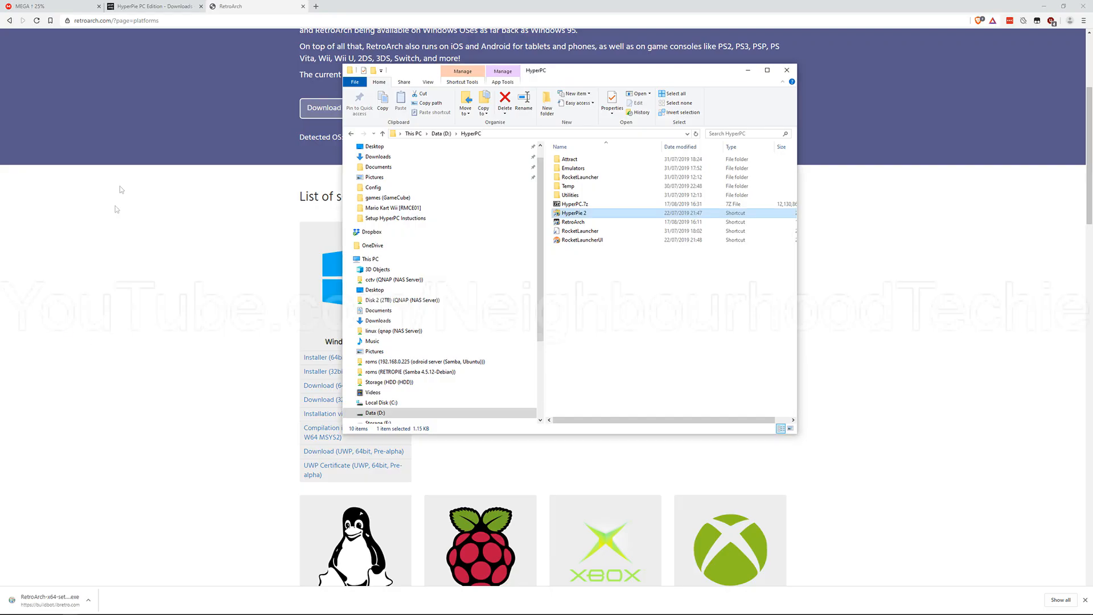
Step: Launch the RocketLauncherUI shortcut from D:\HyperPC and bring its window to the front
{"action": "double_click", "coordinate": [620, 177]}
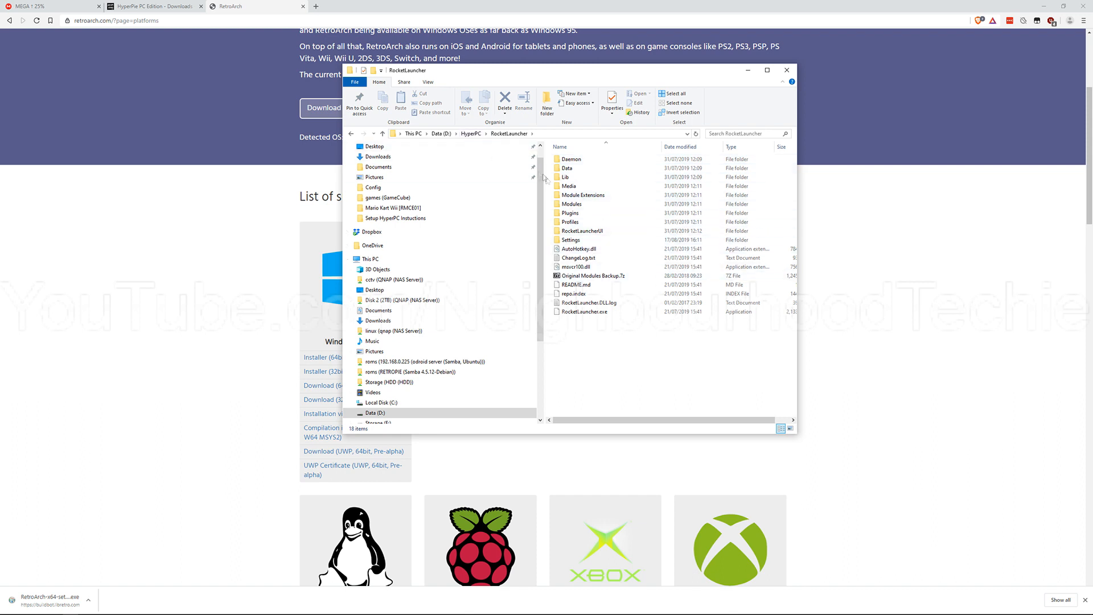
{"action": "left_click", "coordinate": [470, 134]}
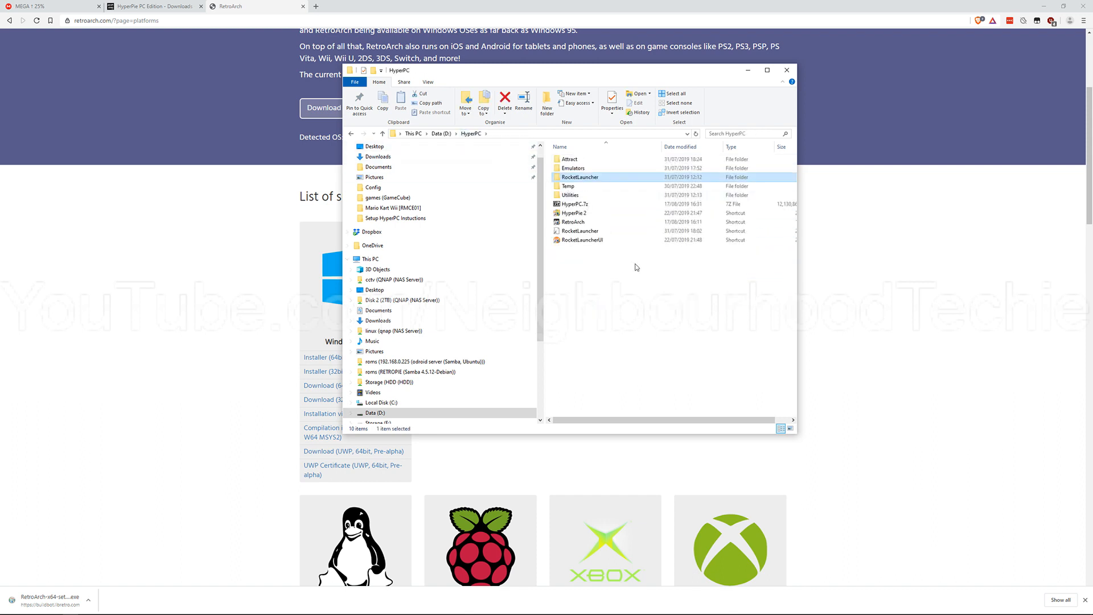
{"action": "left_click", "coordinate": [609, 213]}
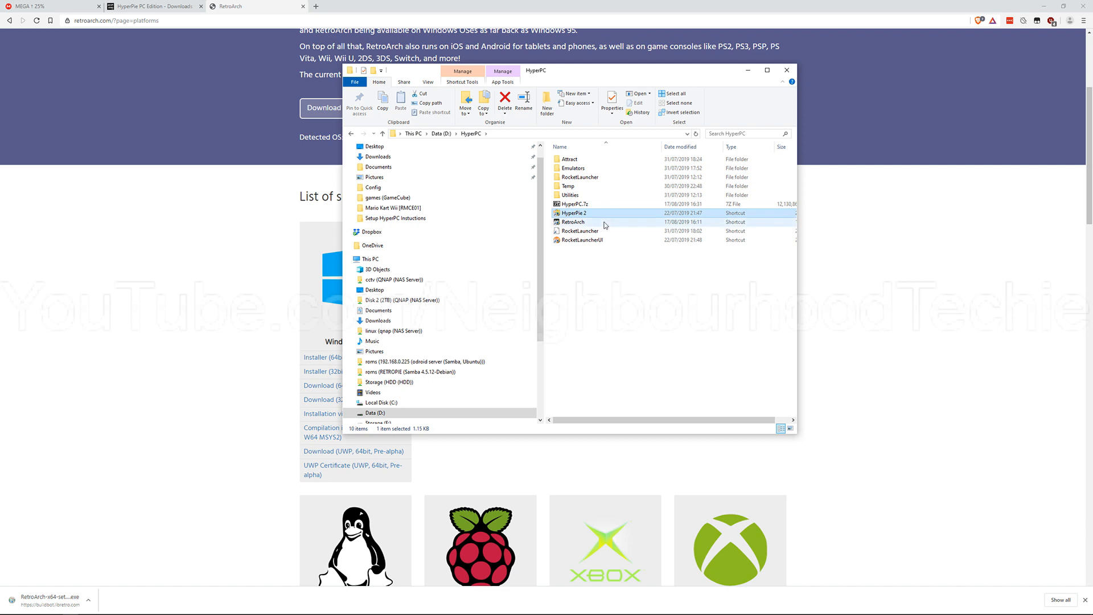
{"action": "left_click", "coordinate": [604, 223]}
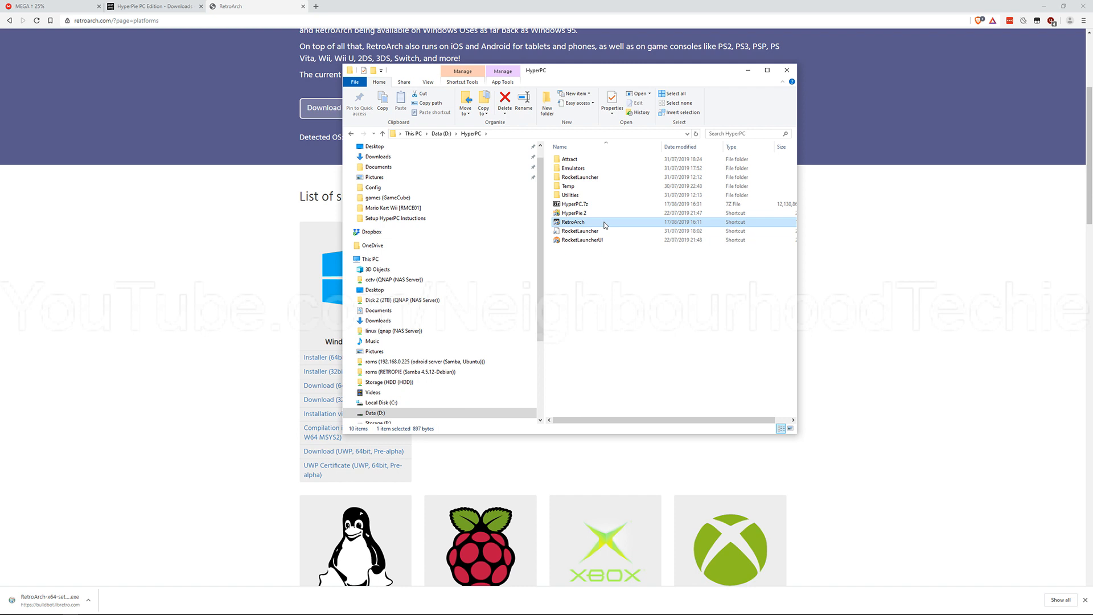
{"action": "left_click", "coordinate": [608, 240]}
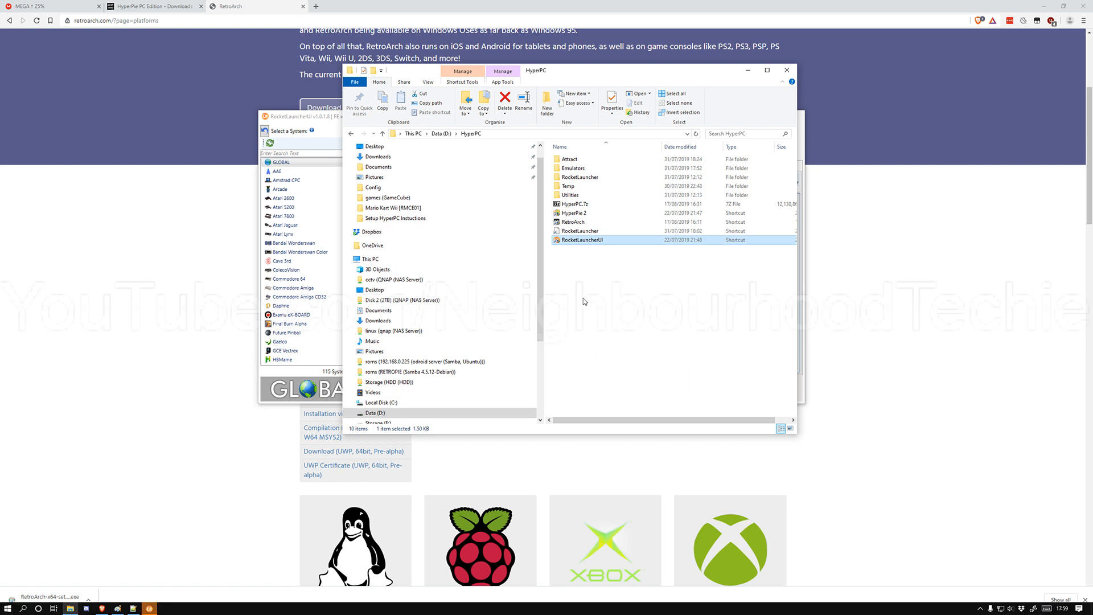
{"action": "left_click", "coordinate": [149, 608]}
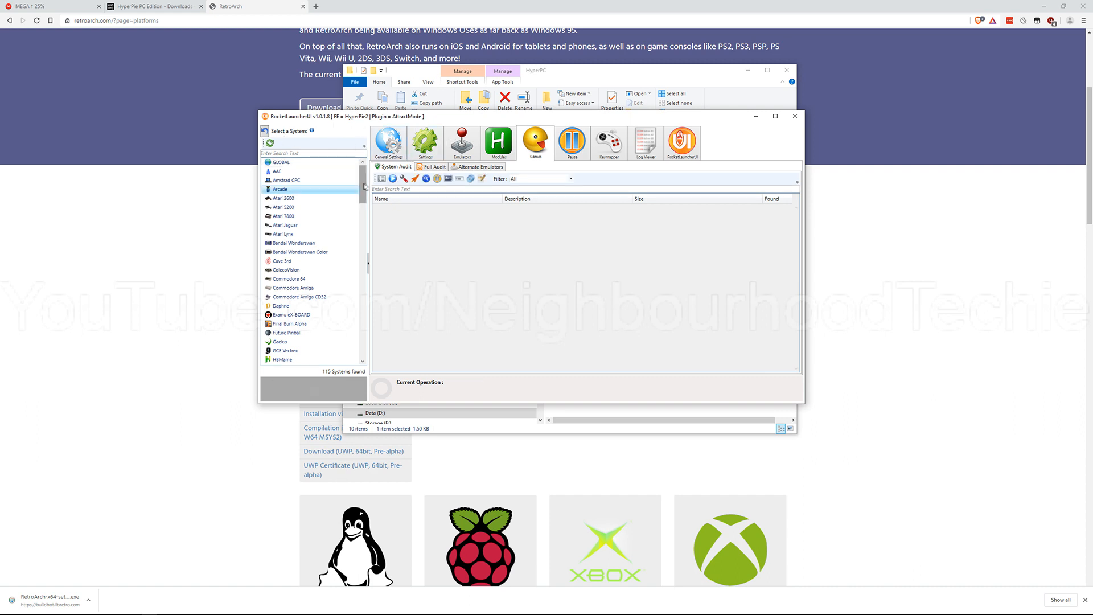
Step: View the Arcade settings and the general settings, and select Sega Mega Drive in the system list
{"action": "left_click", "coordinate": [418, 149]}
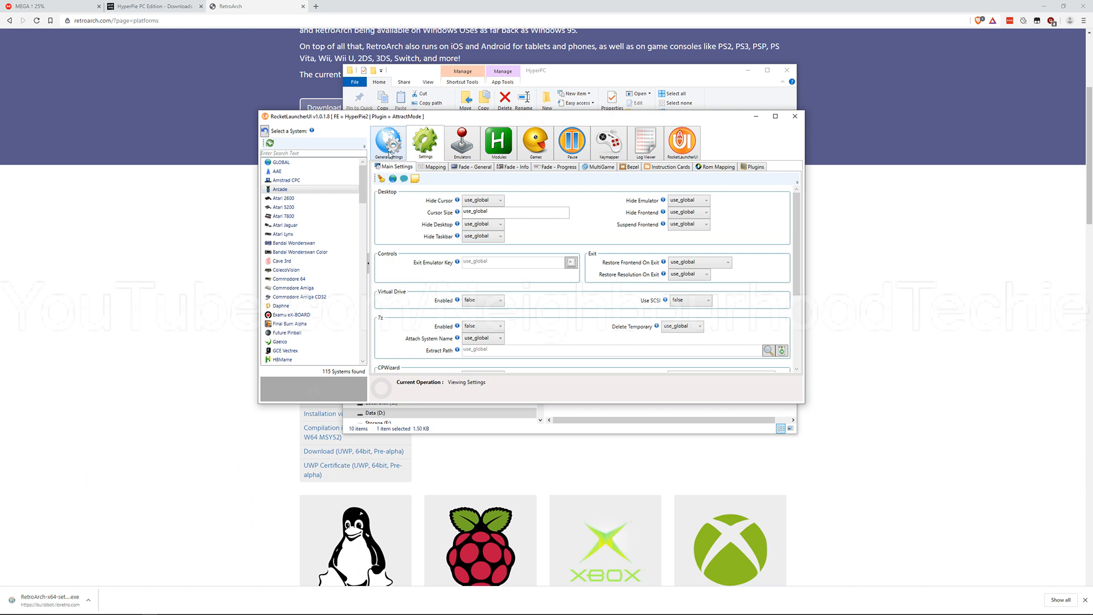
{"action": "left_click", "coordinate": [392, 153]}
{"action": "scroll", "coordinate": [319, 175], "scroll_direction": "down", "scroll_amount": 15}
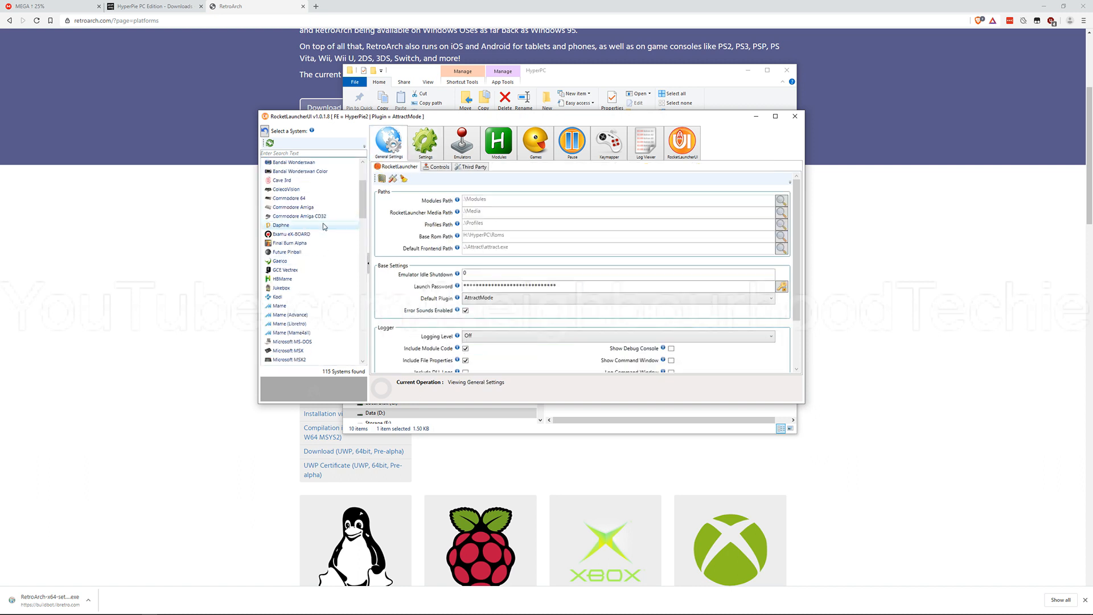
{"action": "scroll", "coordinate": [323, 227], "scroll_direction": "down", "scroll_amount": 7}
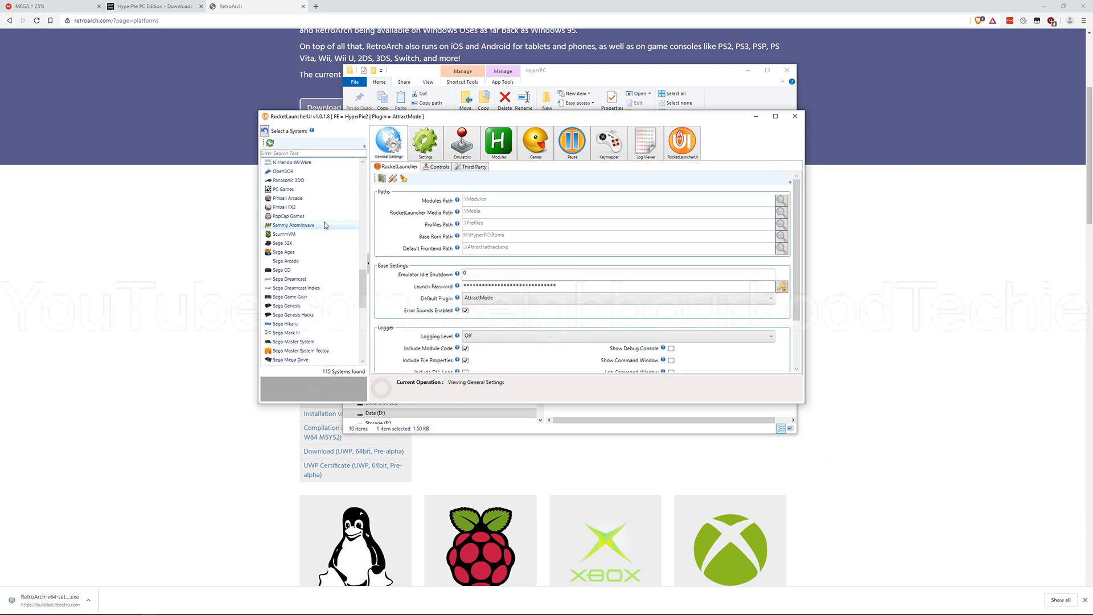
{"action": "scroll", "coordinate": [319, 342], "scroll_direction": "down", "scroll_amount": 1}
{"action": "left_click", "coordinate": [320, 335]}
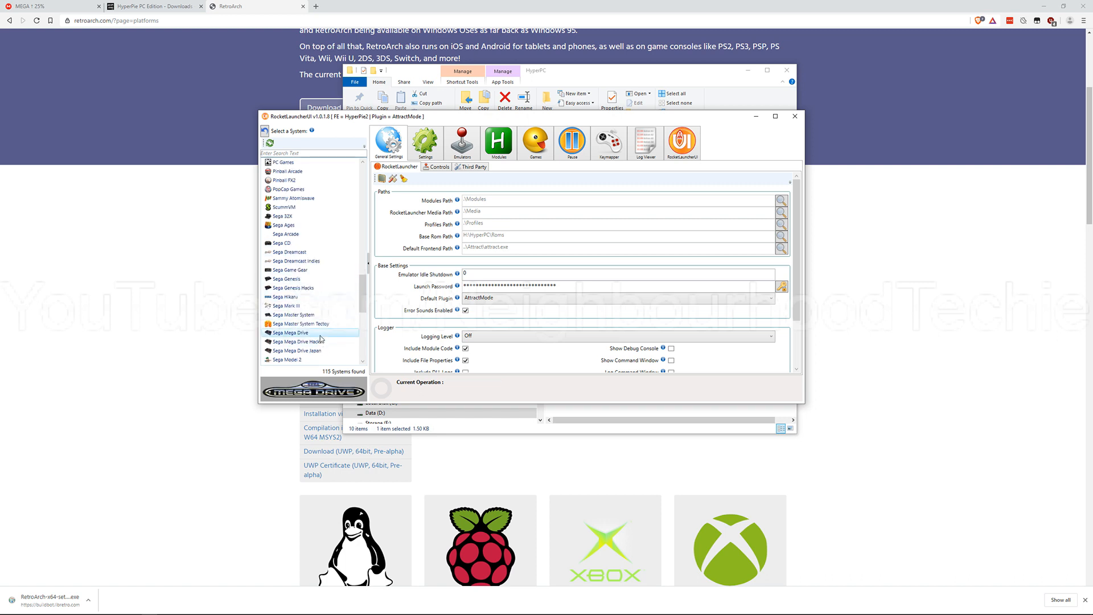
Step: Inspect the Sega Mega Drive's emulator configuration, the general path settings and the installed modules
{"action": "left_click", "coordinate": [458, 158]}
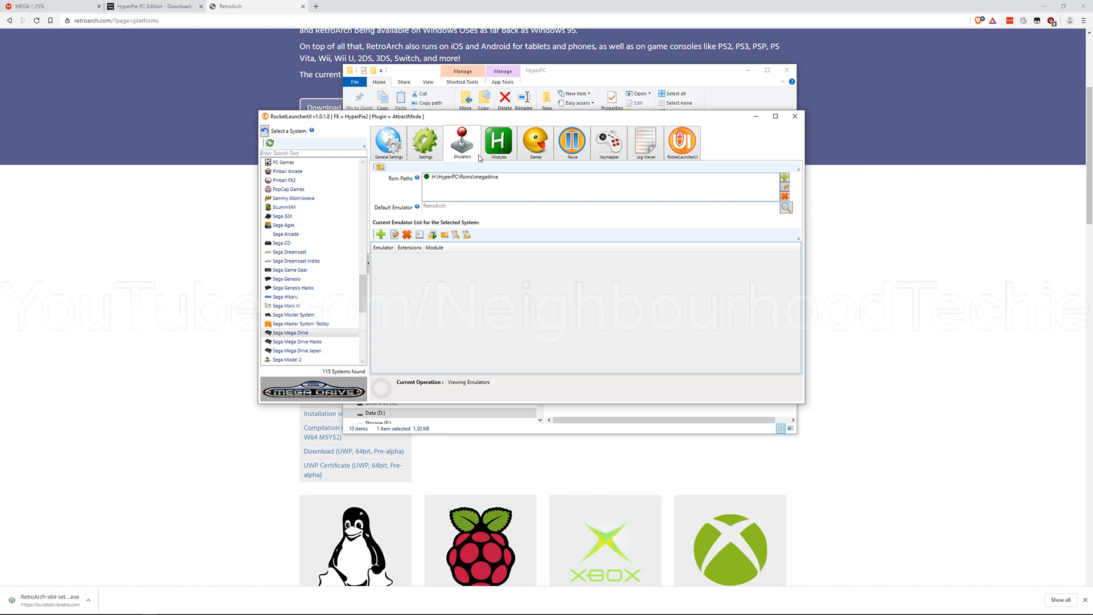
{"action": "left_click", "coordinate": [388, 143]}
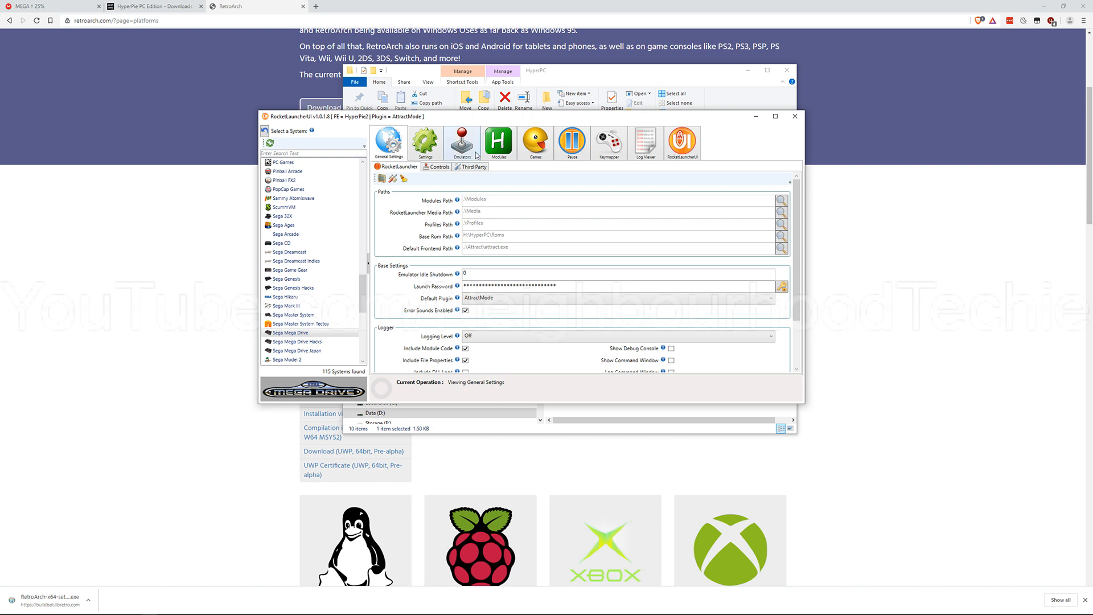
{"action": "left_click", "coordinate": [475, 152]}
{"action": "left_click", "coordinate": [503, 151]}
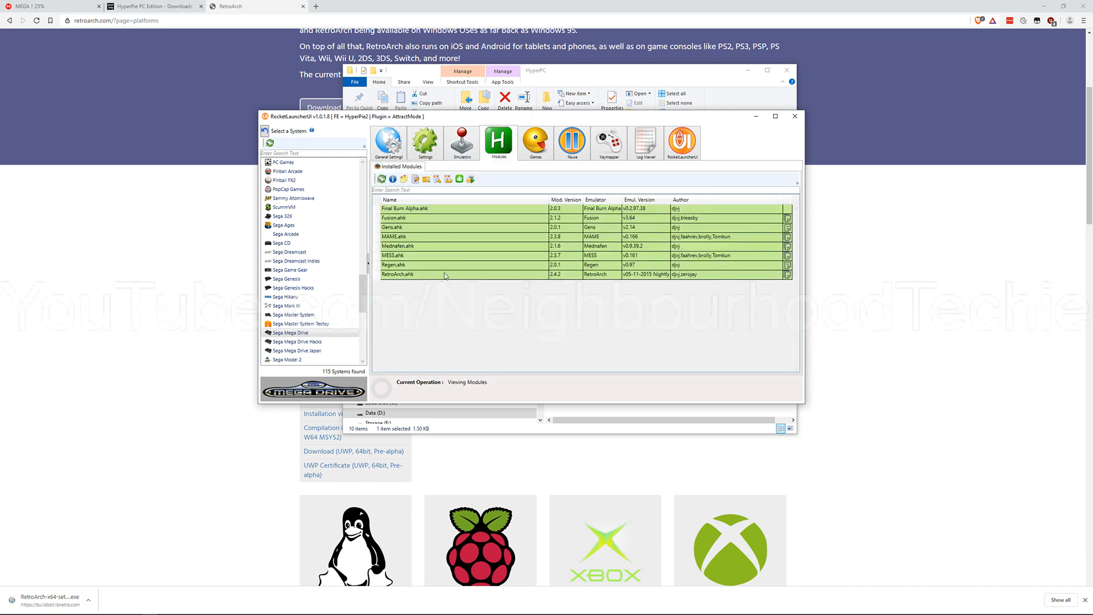
Step: Audit all games for Sega Mega Drive and for Sony PlayStation
{"action": "left_click", "coordinate": [519, 154]}
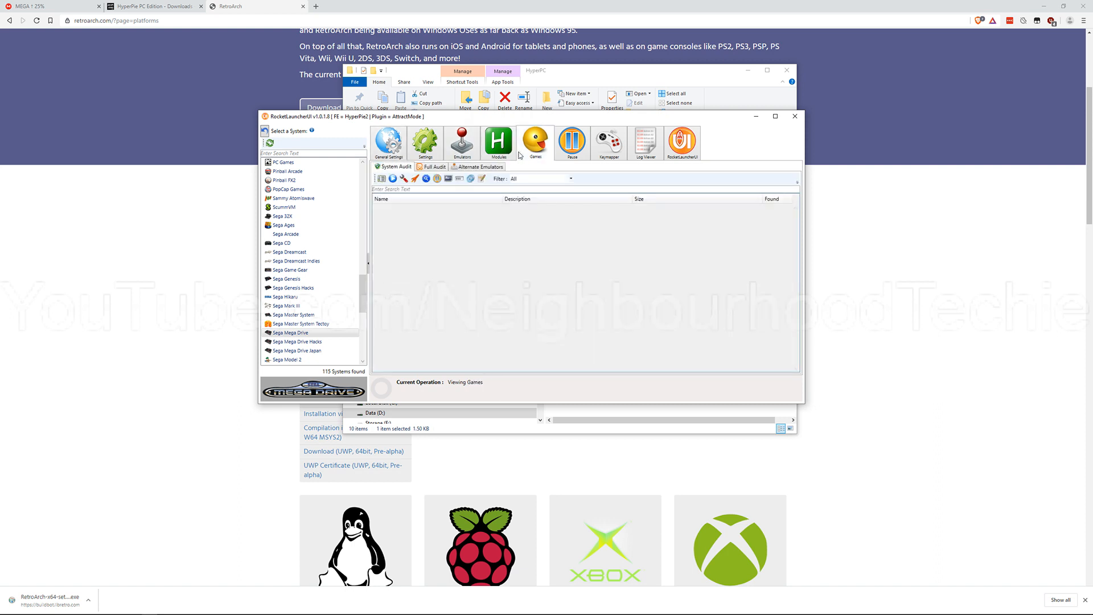
{"action": "left_click", "coordinate": [392, 178]}
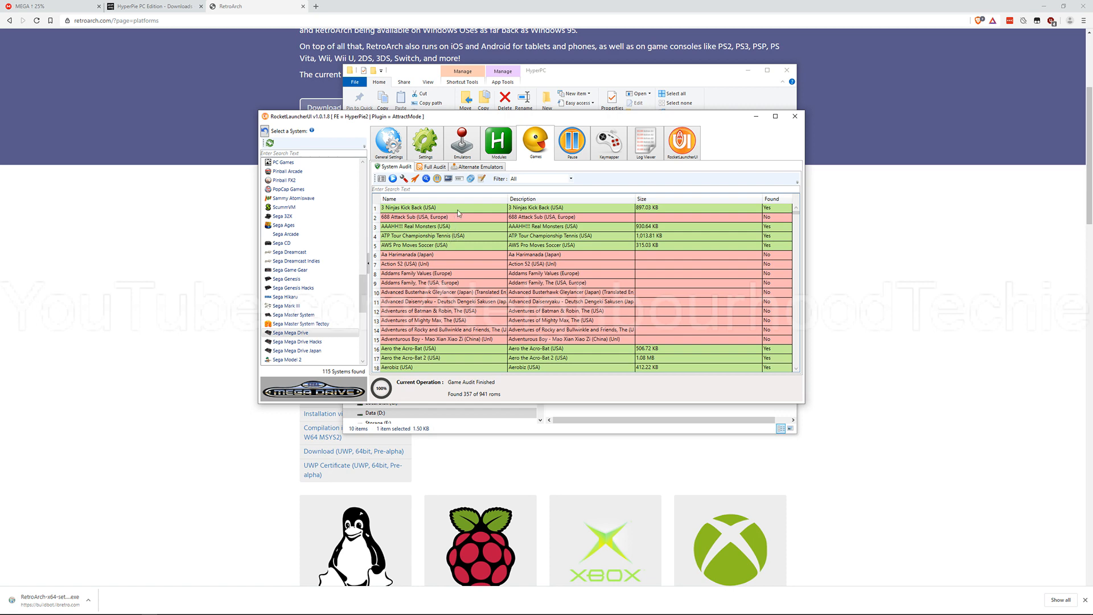
{"action": "scroll", "coordinate": [360, 317], "scroll_direction": "down", "scroll_amount": 6}
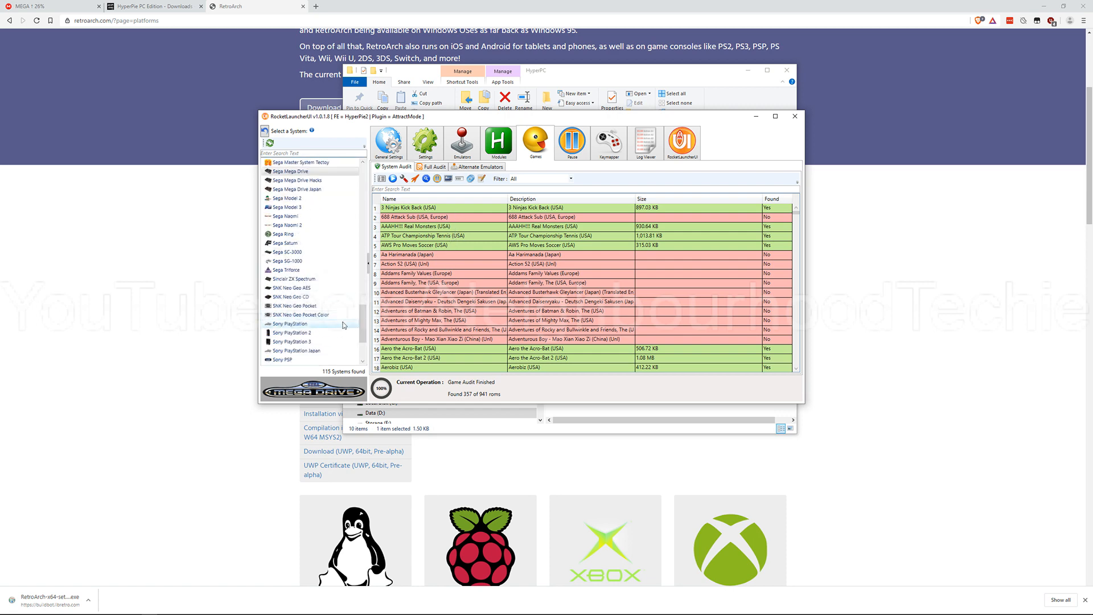
{"action": "left_click", "coordinate": [343, 324]}
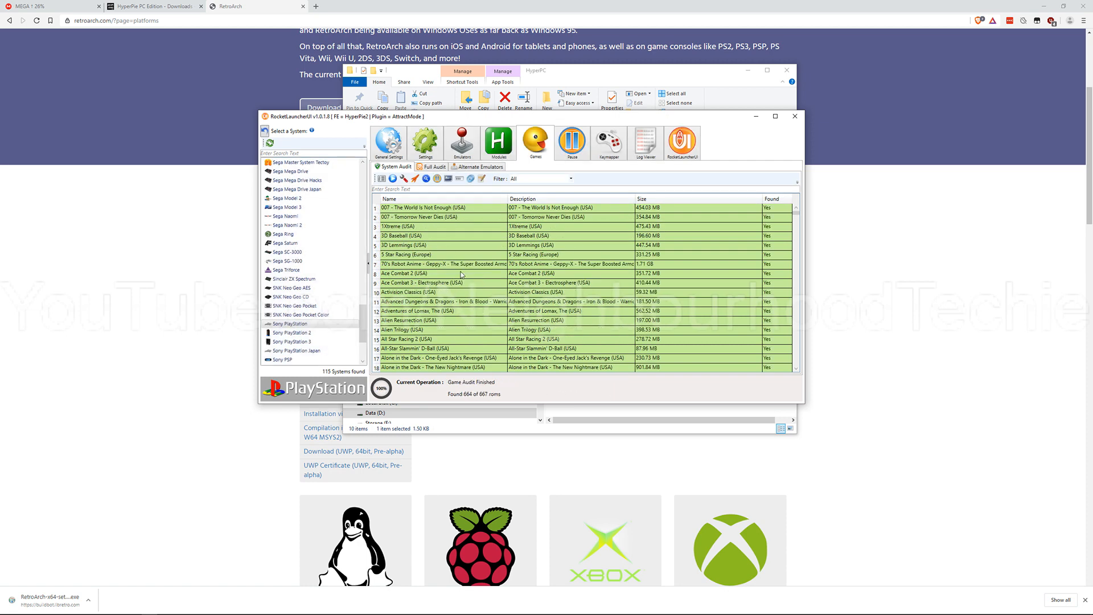
{"action": "scroll", "coordinate": [357, 270], "scroll_direction": "up", "scroll_amount": 4}
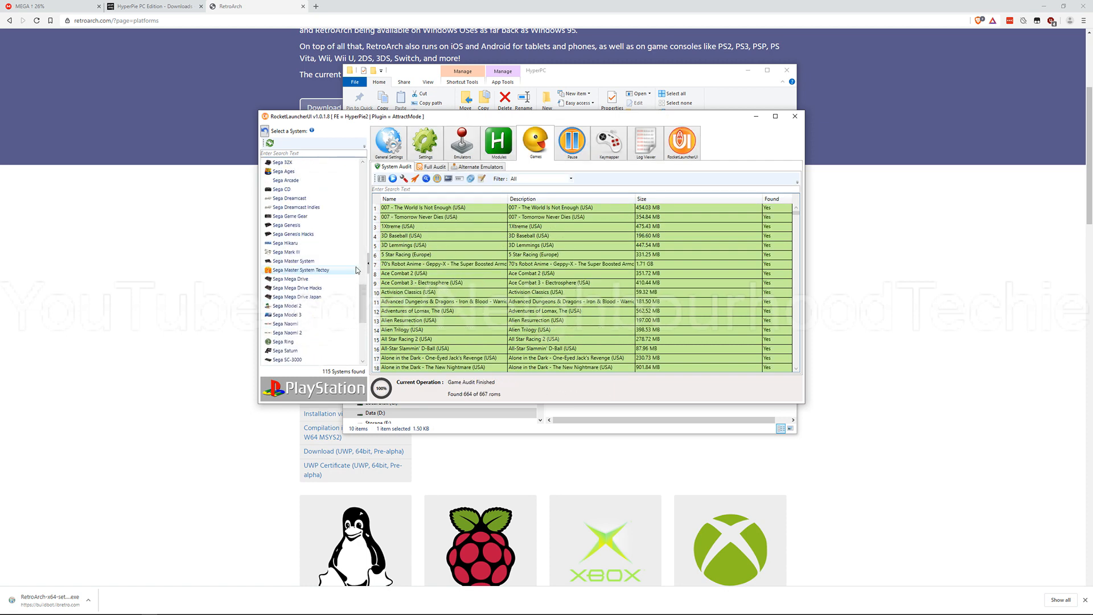
{"action": "scroll", "coordinate": [357, 270], "scroll_direction": "up", "scroll_amount": 2}
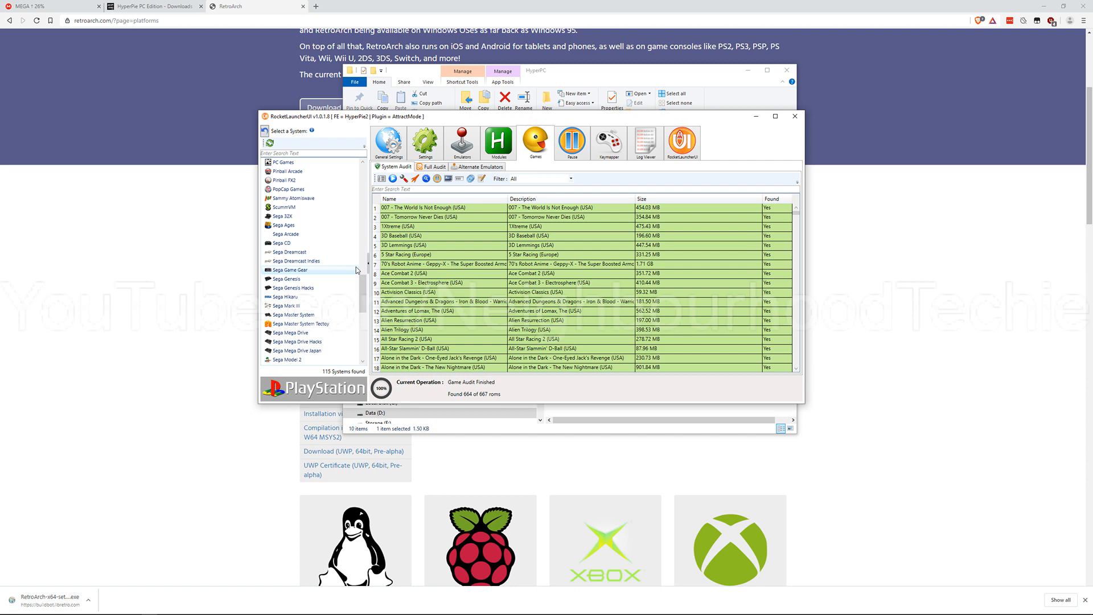
{"action": "scroll", "coordinate": [357, 269], "scroll_direction": "up", "scroll_amount": 2}
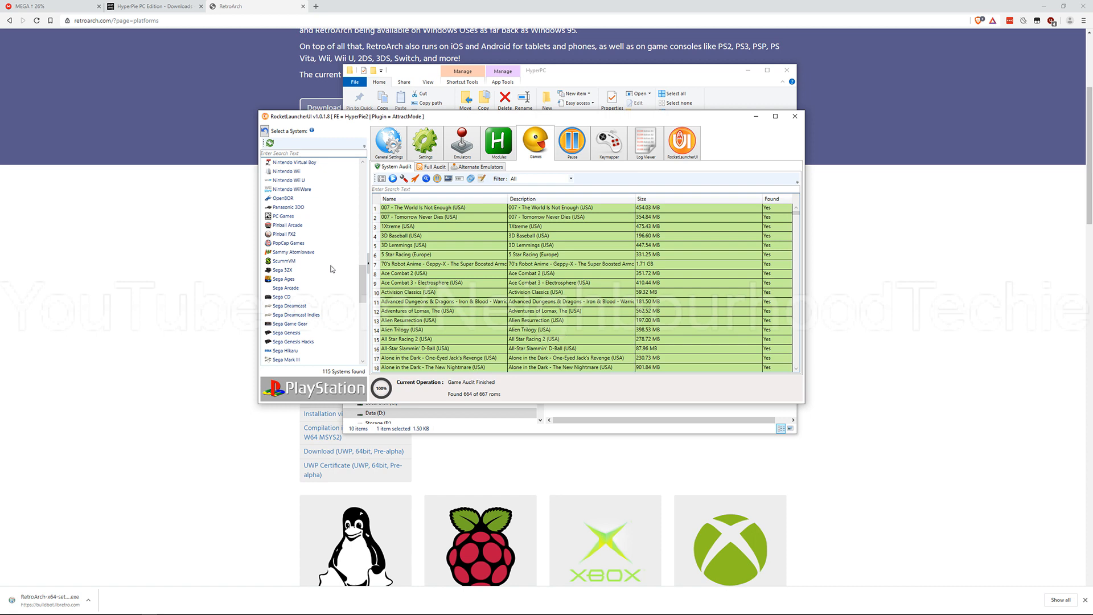
Step: Look through the system list and the audited Sony PlayStation games, and check the PlayStation emulator and ROM path settings
{"action": "scroll", "coordinate": [366, 284], "scroll_direction": "up", "scroll_amount": 3}
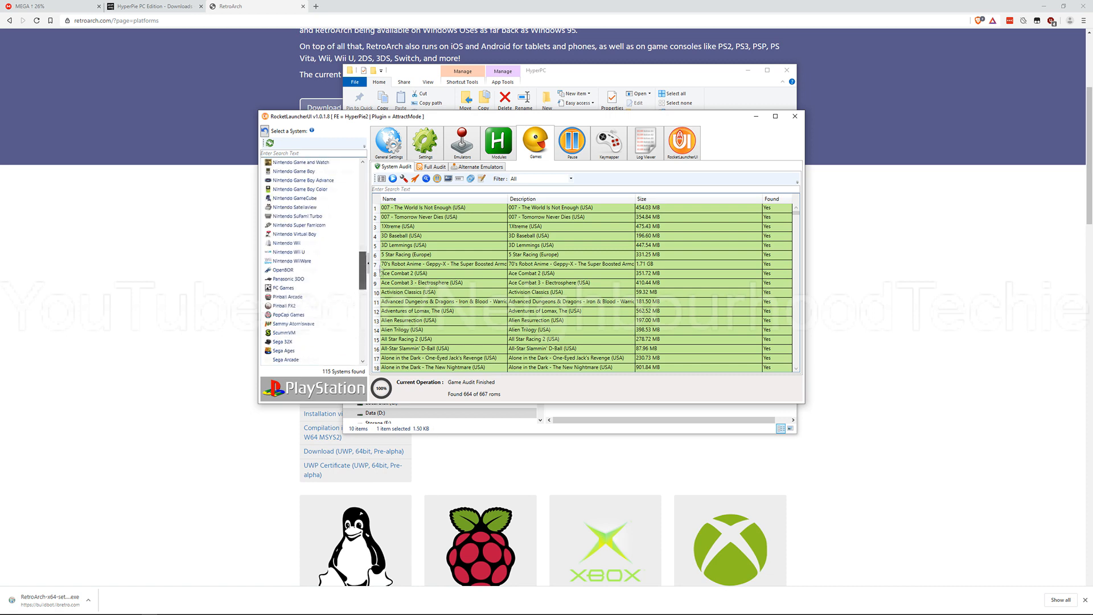
{"action": "scroll", "coordinate": [341, 256], "scroll_direction": "down", "scroll_amount": 2}
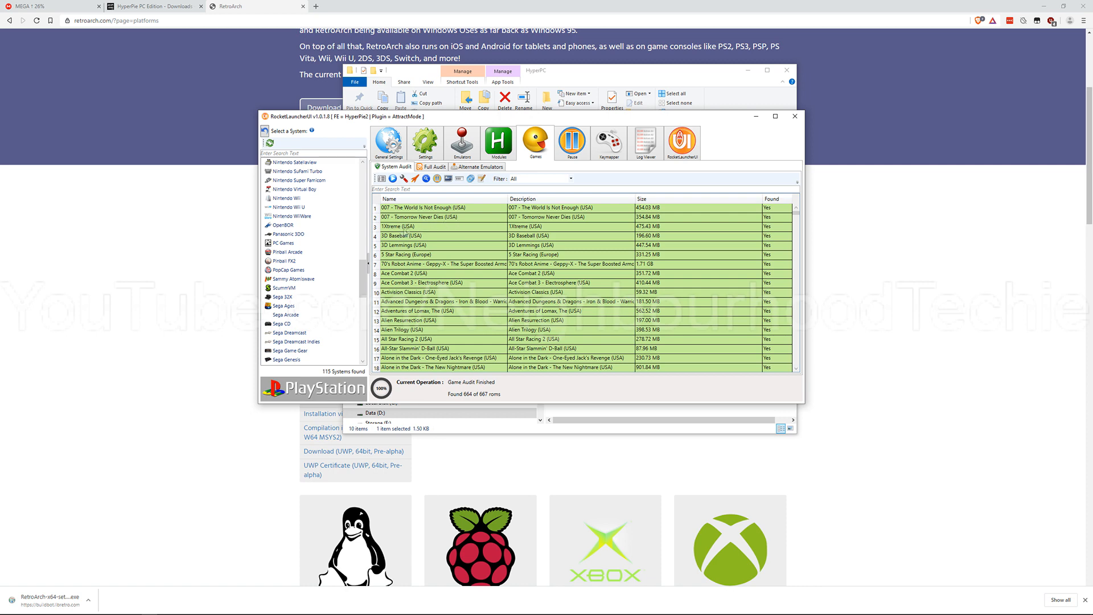
{"action": "left_click_drag", "start_coordinate": [796, 211], "coordinate": [795, 241]}
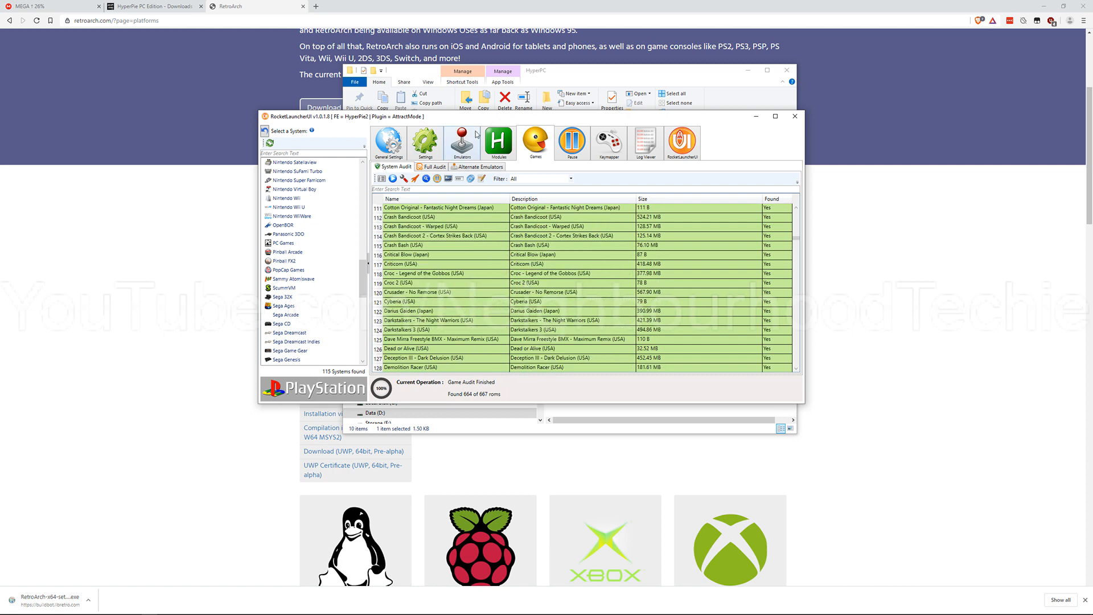
{"action": "left_click", "coordinate": [462, 143]}
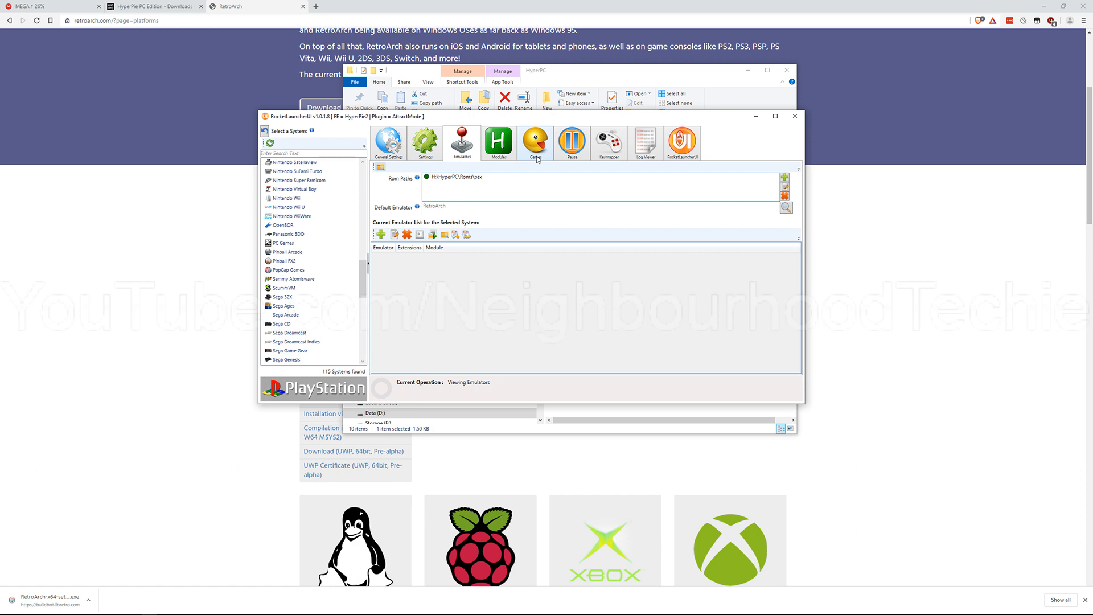
Step: View the keymapper, pause, games, RocketLauncherUI and general settings pages, and close RocketLauncherUI
{"action": "left_click", "coordinate": [602, 152]}
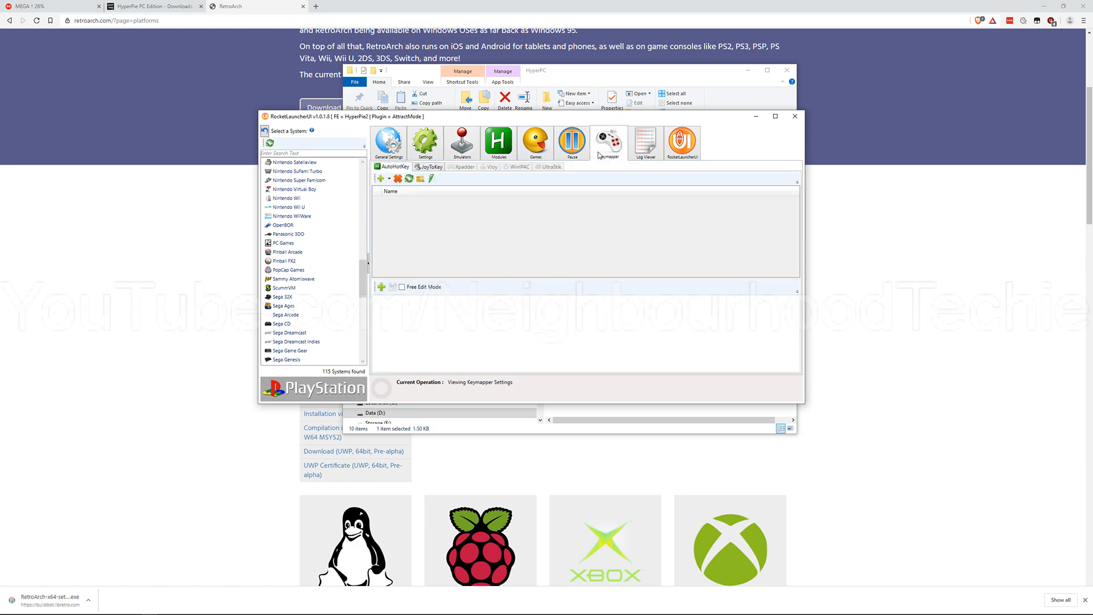
{"action": "left_click", "coordinate": [570, 147]}
{"action": "left_click", "coordinate": [521, 148]}
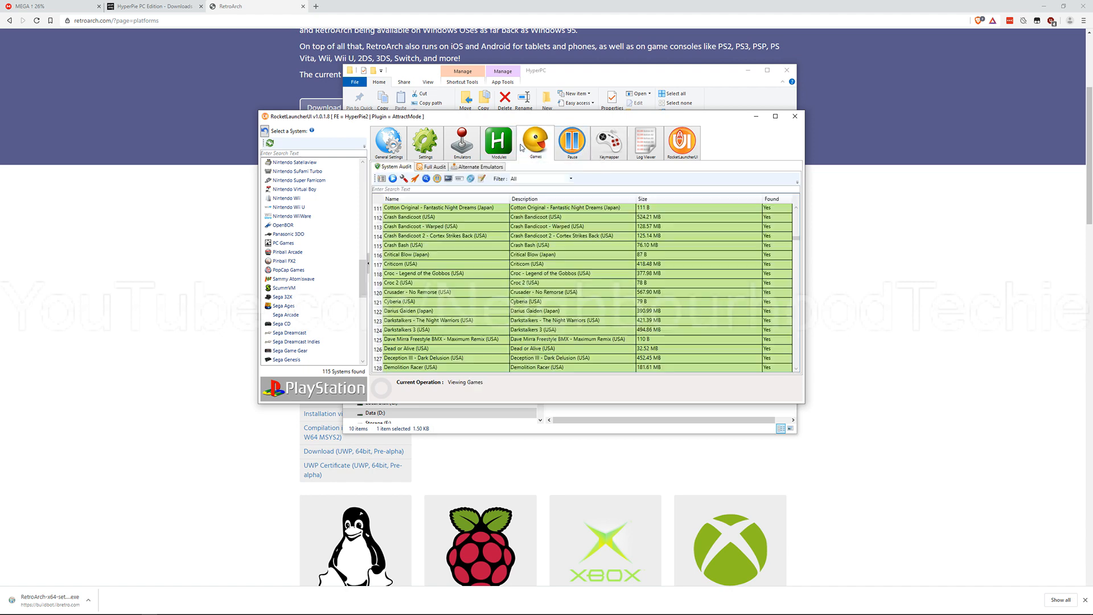
{"action": "left_click", "coordinate": [676, 147]}
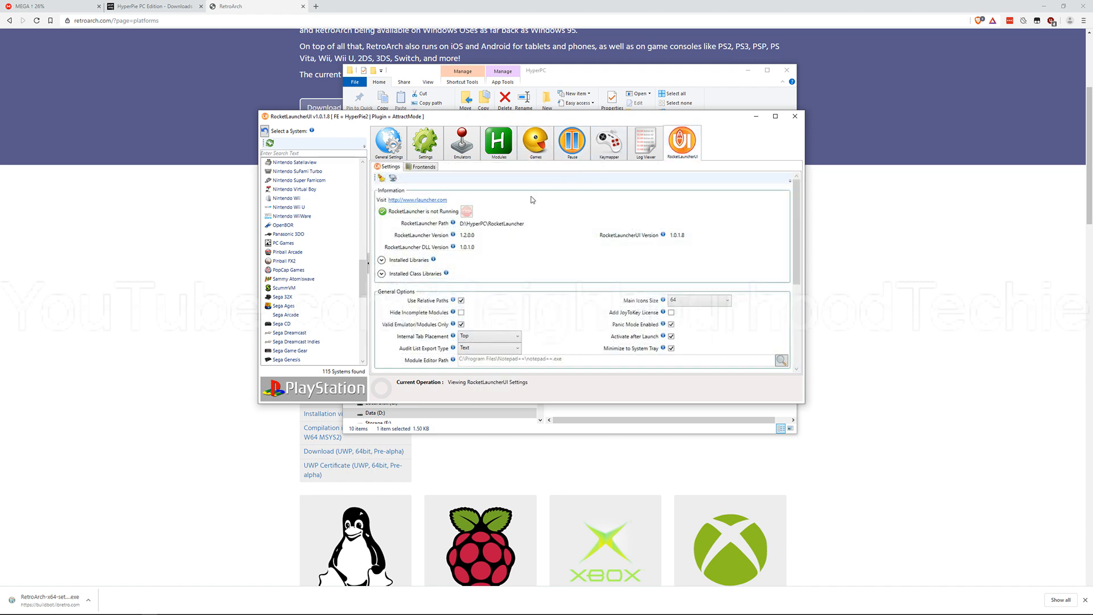
{"action": "left_click", "coordinate": [397, 160]}
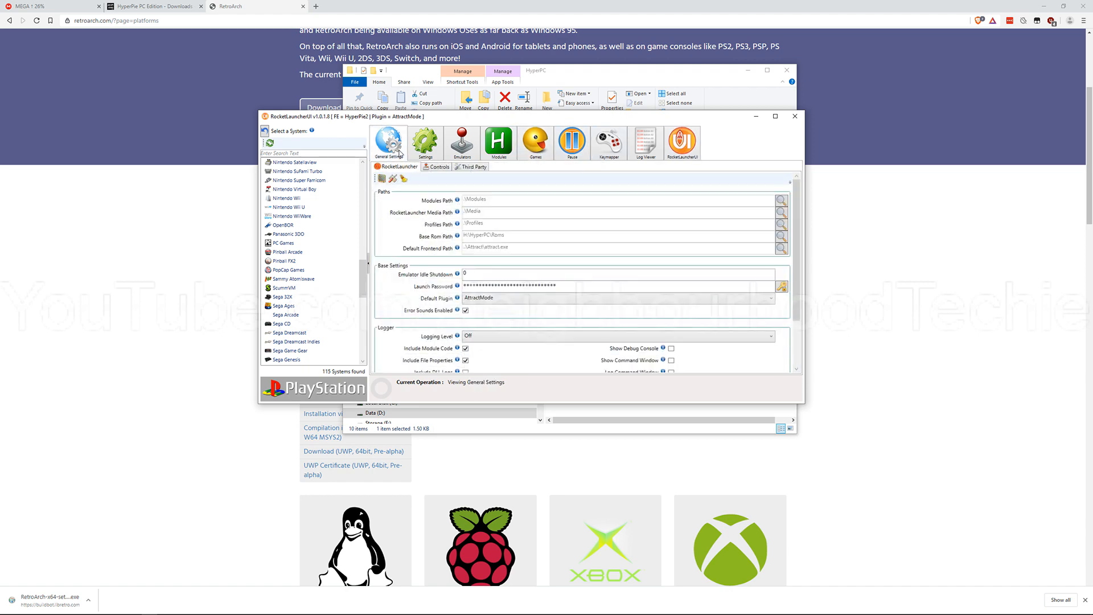
{"action": "left_click", "coordinate": [795, 116]}
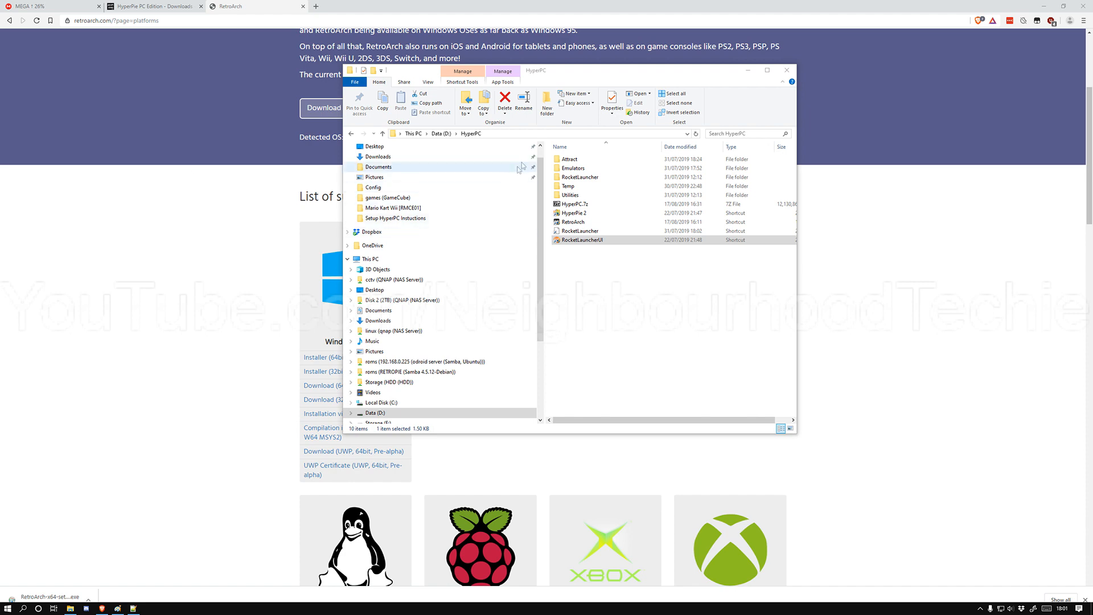
Step: Minimize the HyperPC folder window and the browser to clear the desktop
{"action": "left_click_drag", "start_coordinate": [576, 71], "coordinate": [585, 107]}
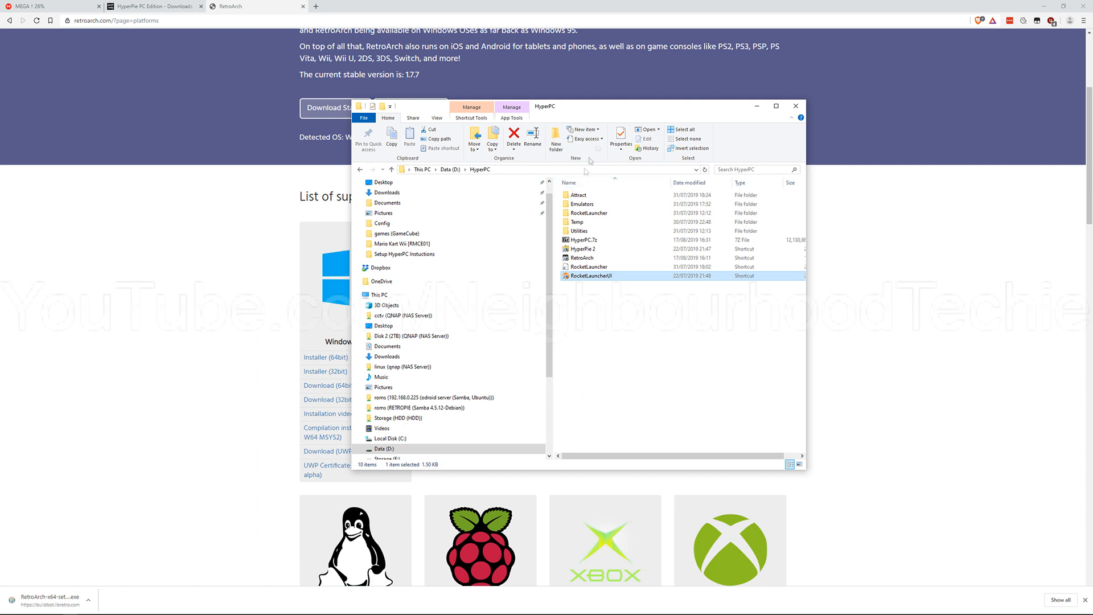
{"action": "left_click", "coordinate": [757, 107]}
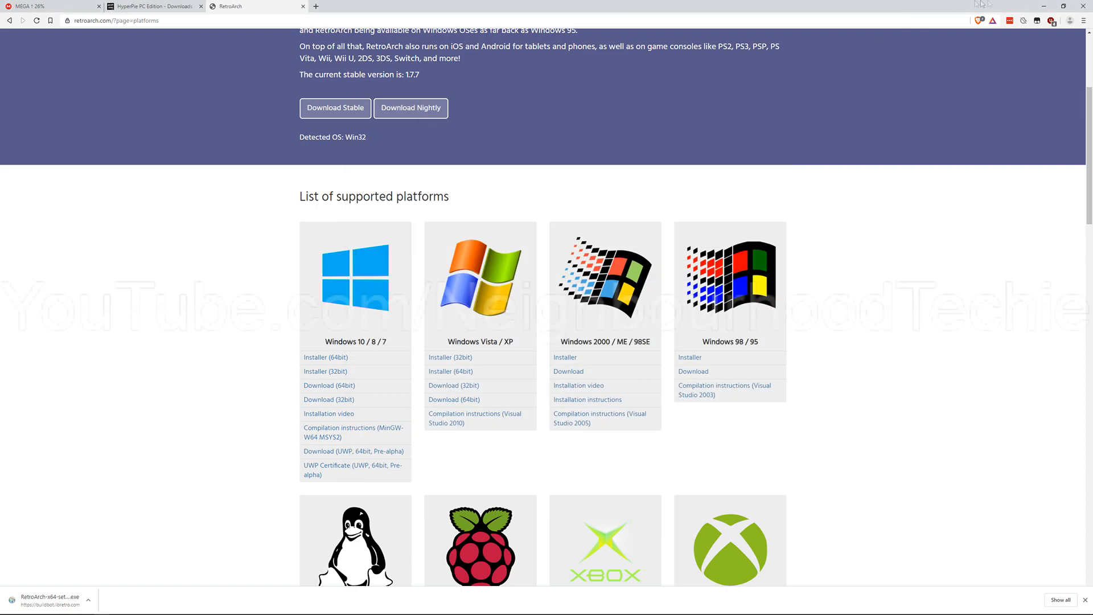
{"action": "left_click", "coordinate": [1043, 5]}
{"action": "left_click", "coordinate": [1043, 5]}
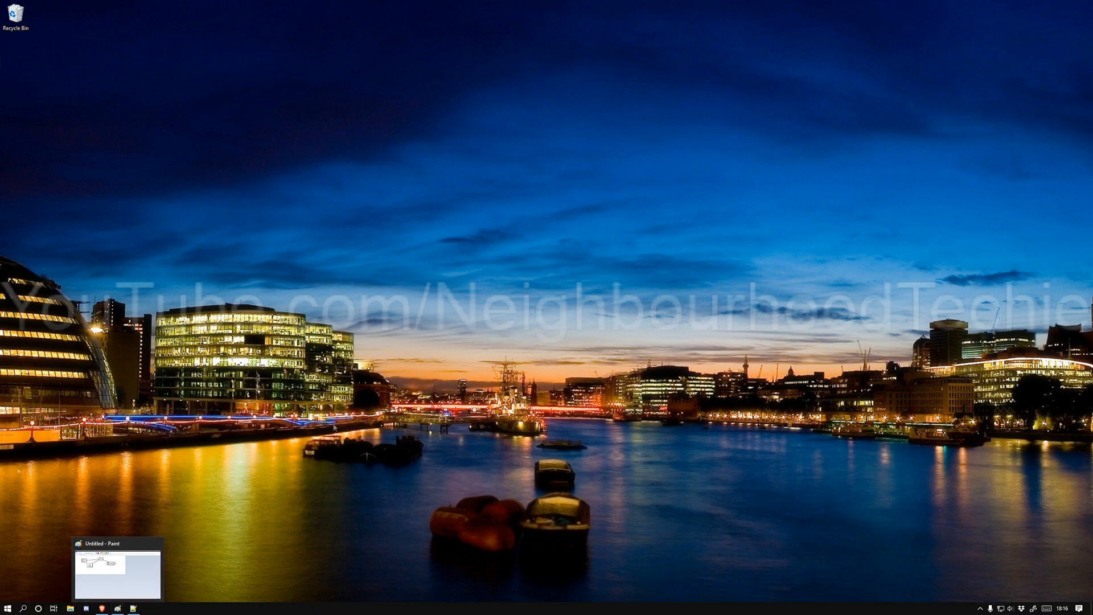
{"action": "left_click", "coordinate": [118, 607]}
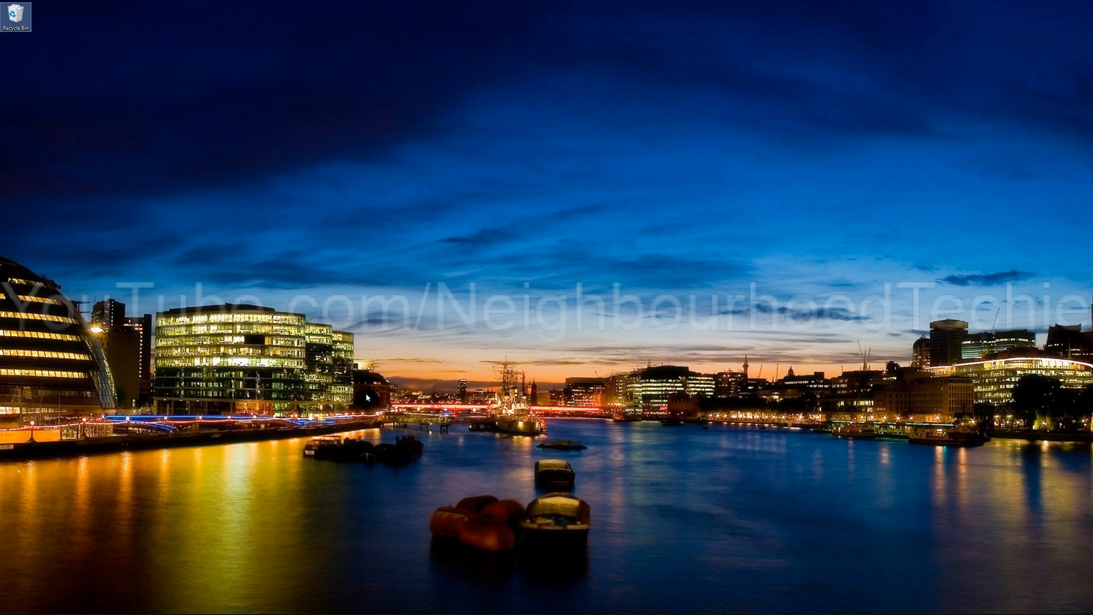